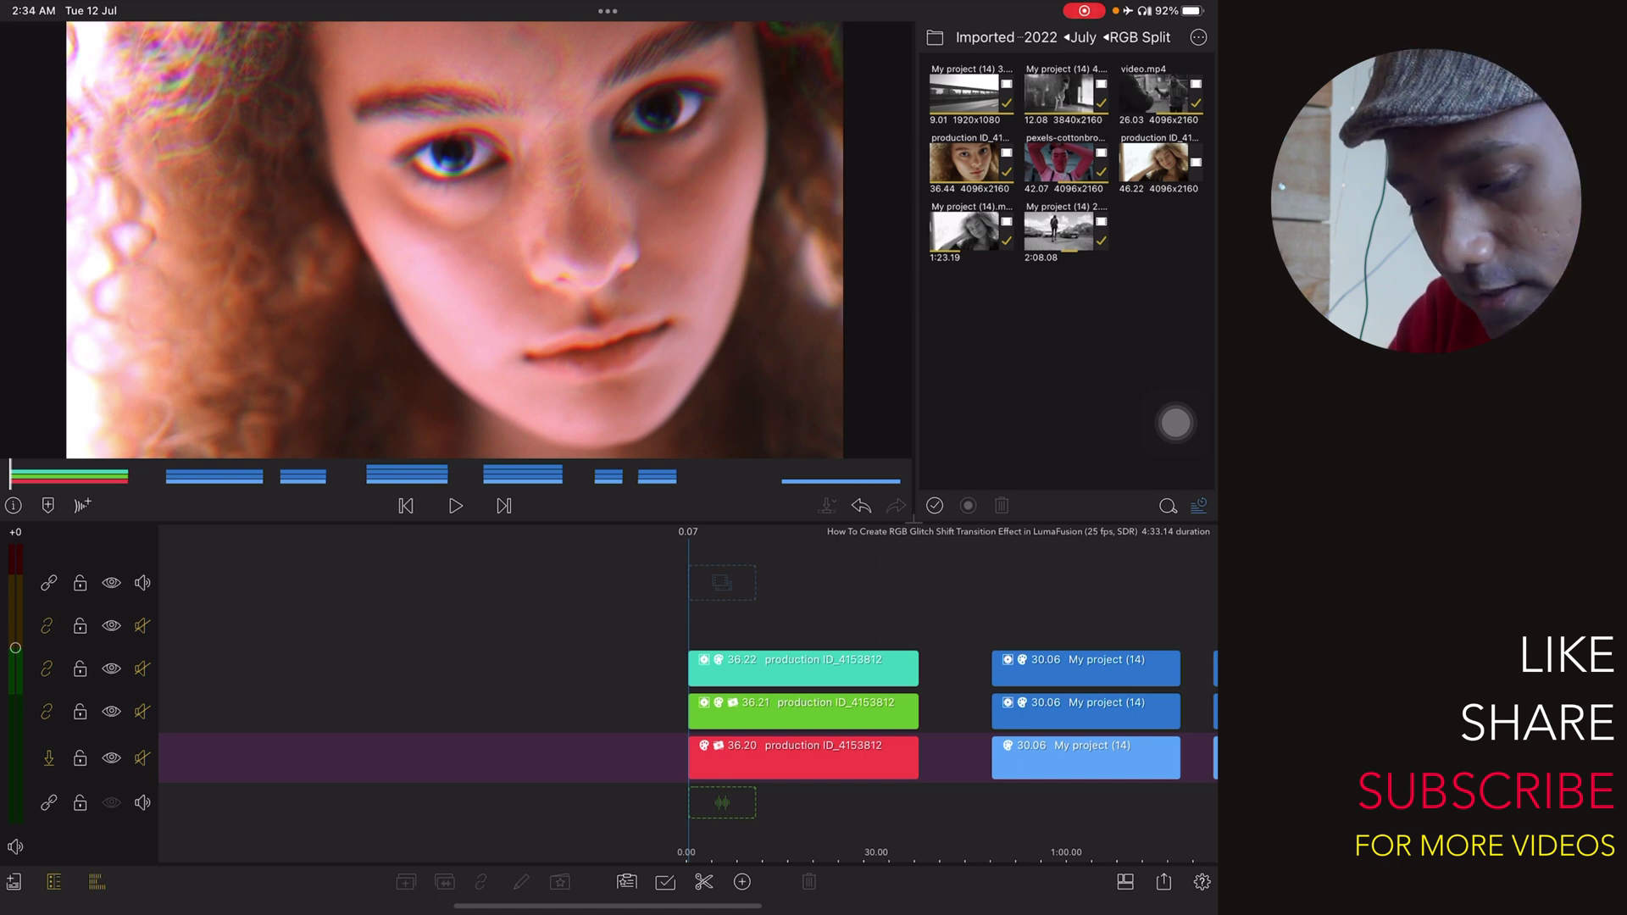
- Play back the glitch transition project and preview later glitched clips full screen
{"action": "key", "text": "space"}
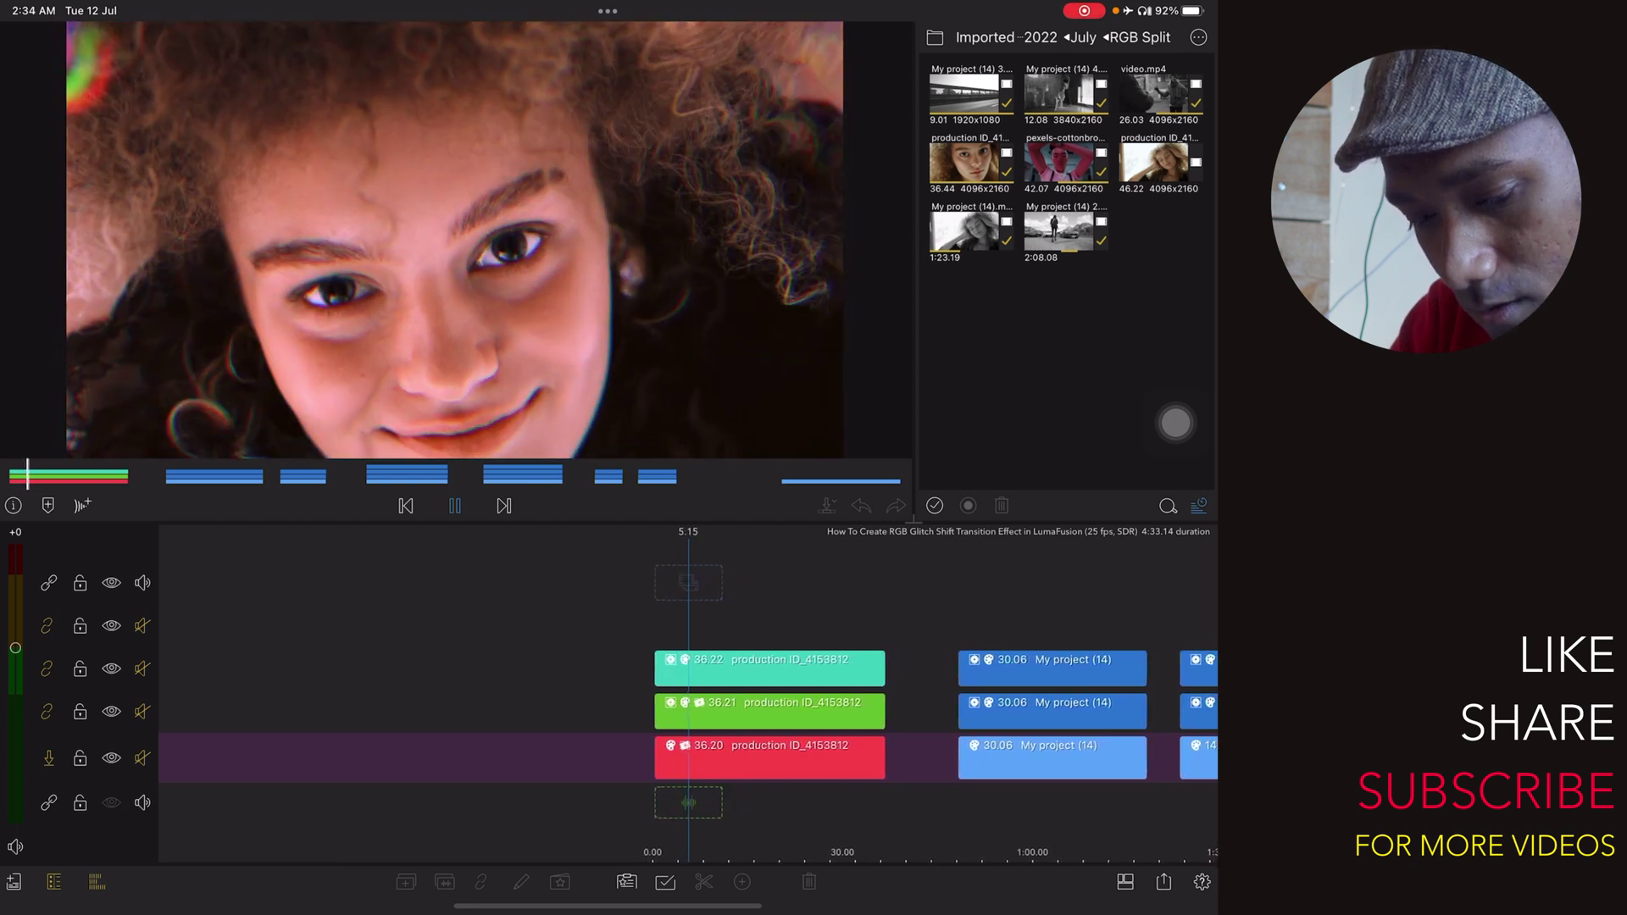
{"action": "left_click", "coordinate": [455, 506]}
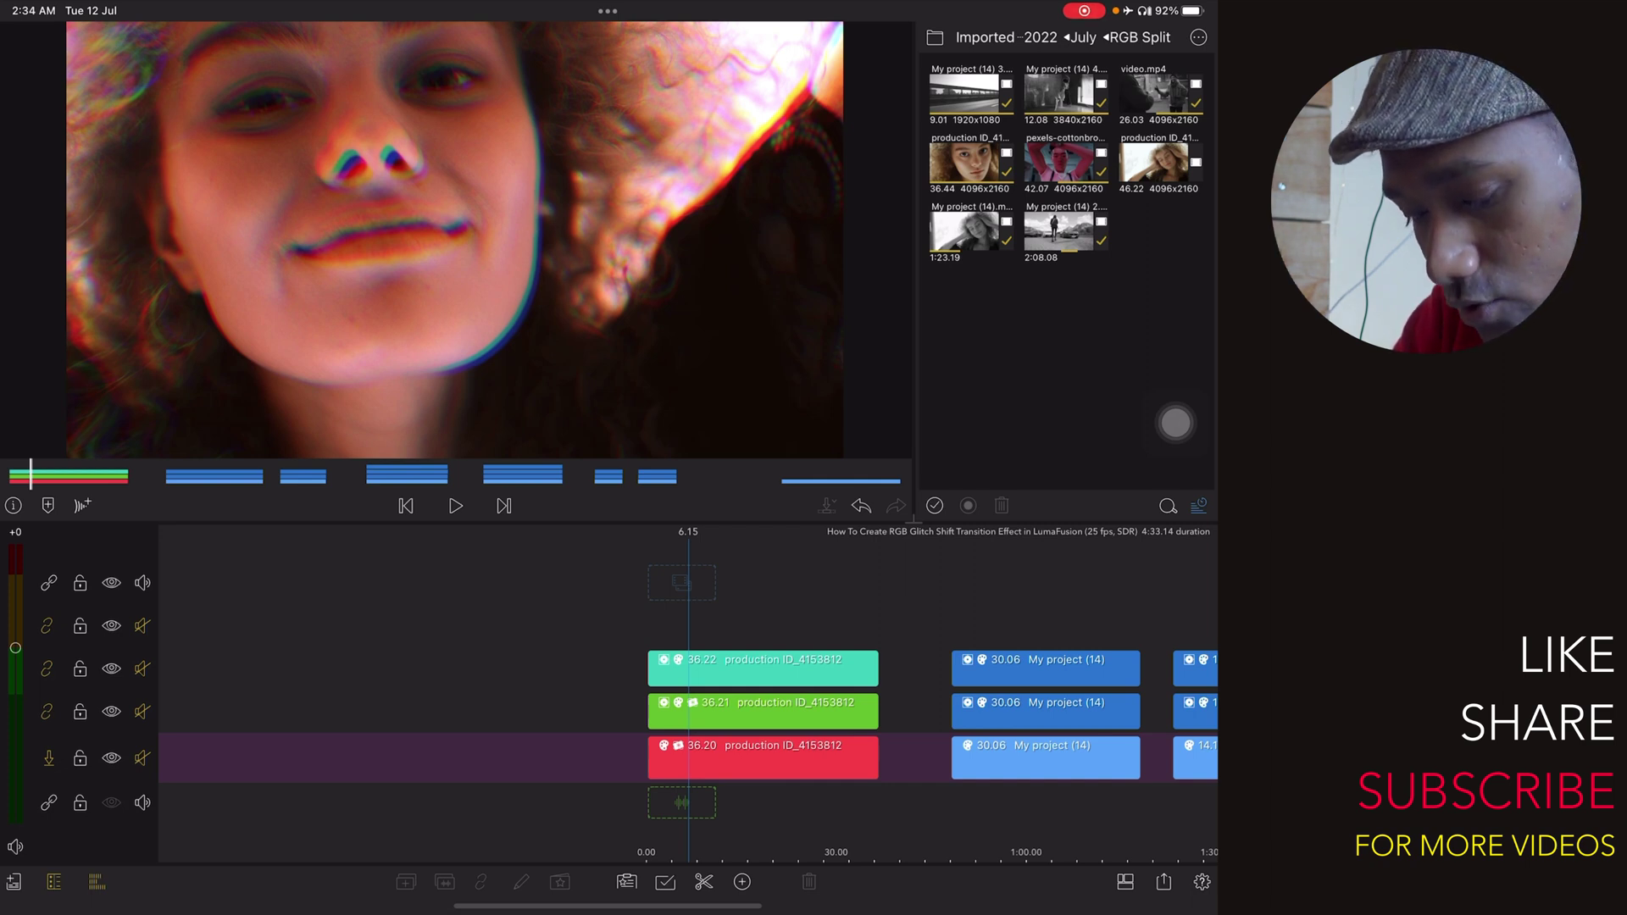
{"action": "left_click_drag", "start_coordinate": [776, 621], "coordinate": [518, 623]}
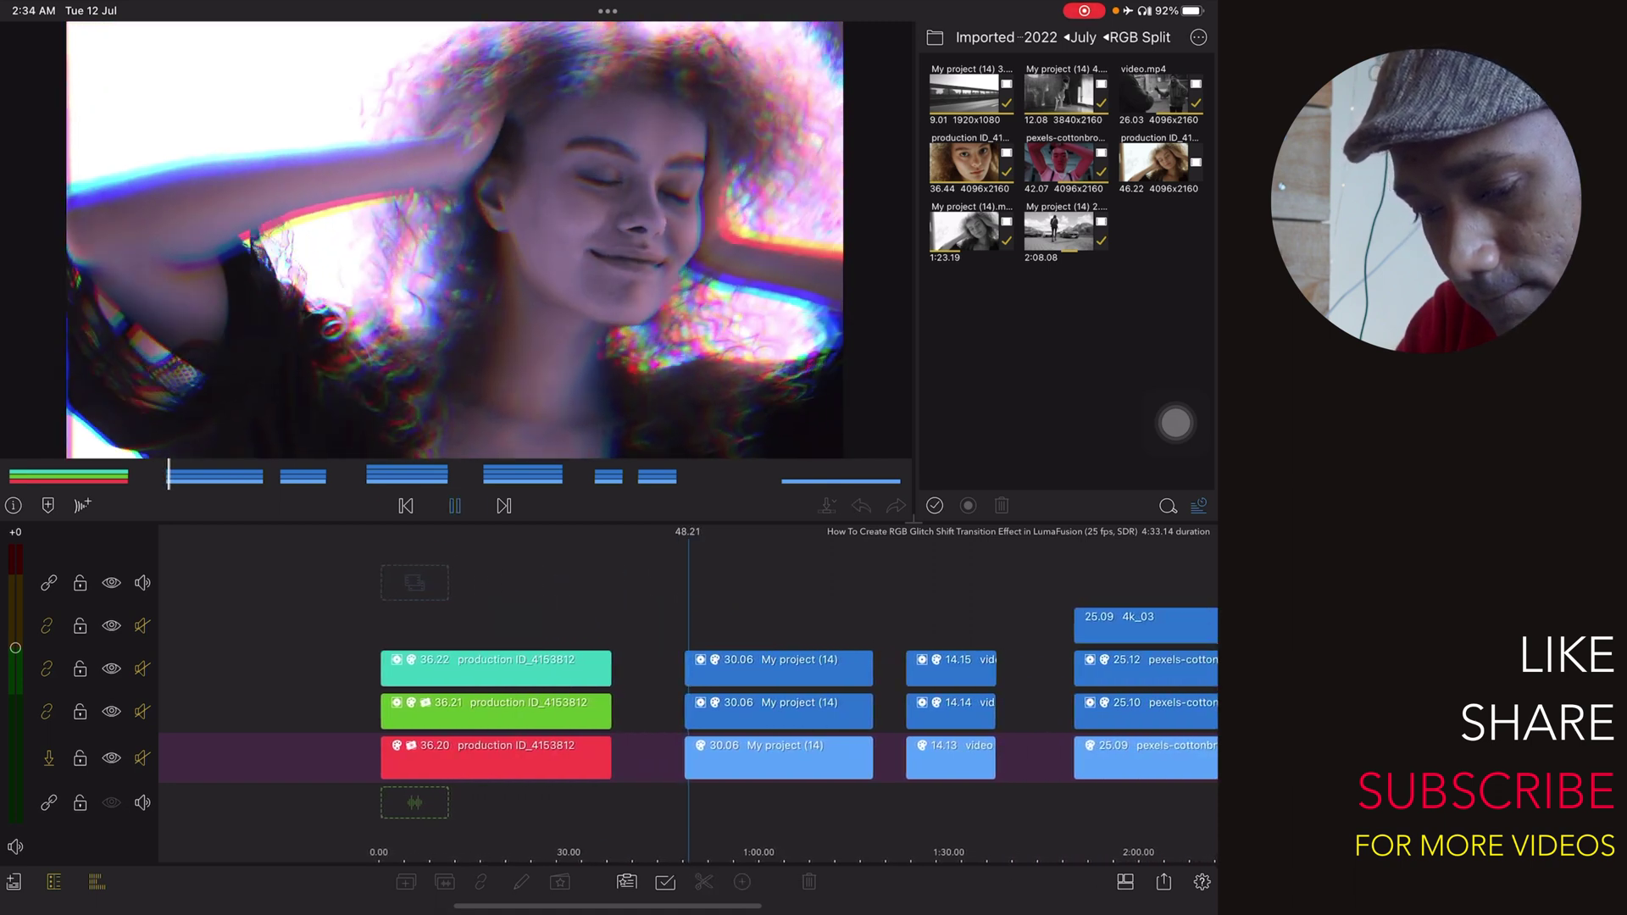
{"action": "key", "text": "super+f"}
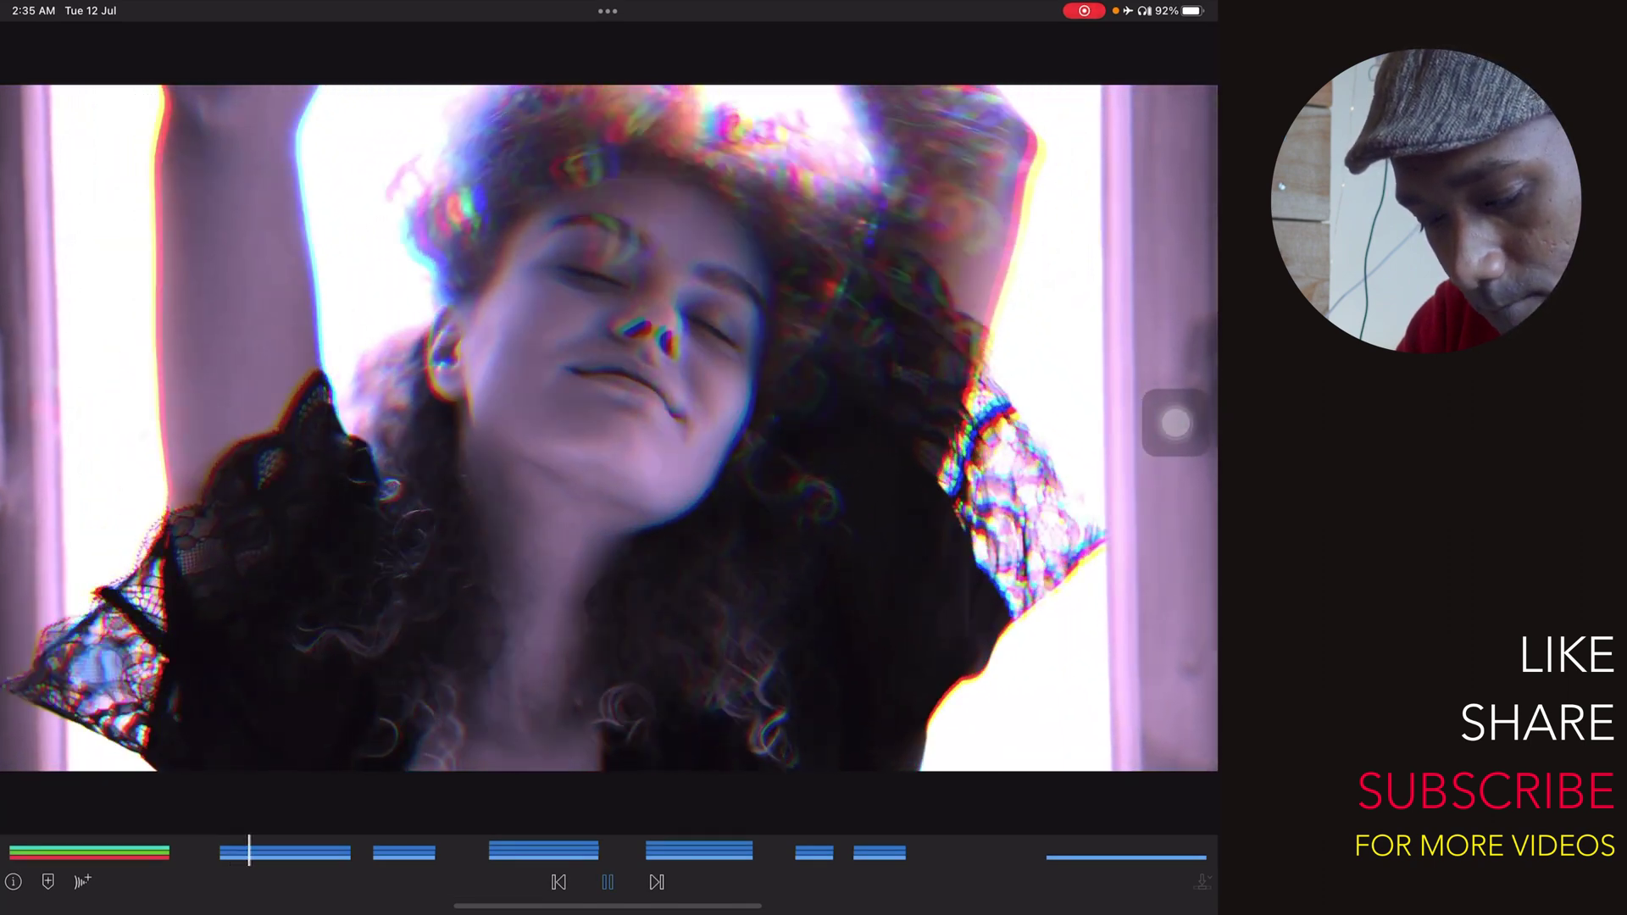
{"action": "key", "text": "super+f"}
{"action": "left_click_drag", "start_coordinate": [637, 611], "coordinate": [461, 616]}
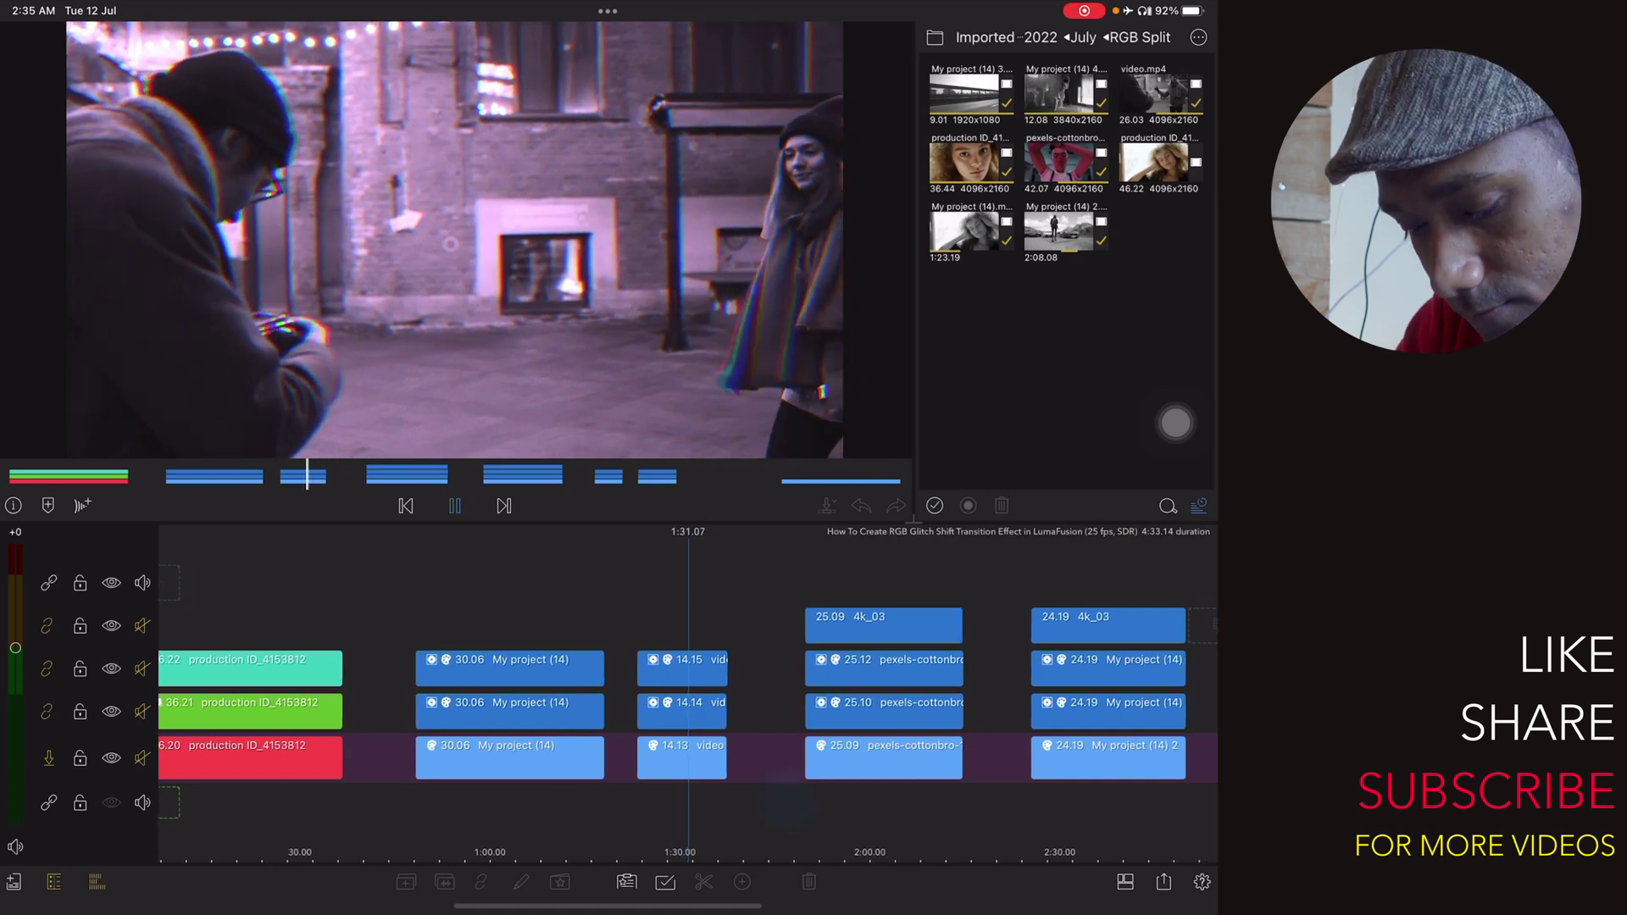
- Skip ahead to the dancer clip and watch it in full screen
{"action": "left_click", "coordinate": [657, 789]}
{"action": "left_click_drag", "start_coordinate": [658, 788], "coordinate": [656, 789]}
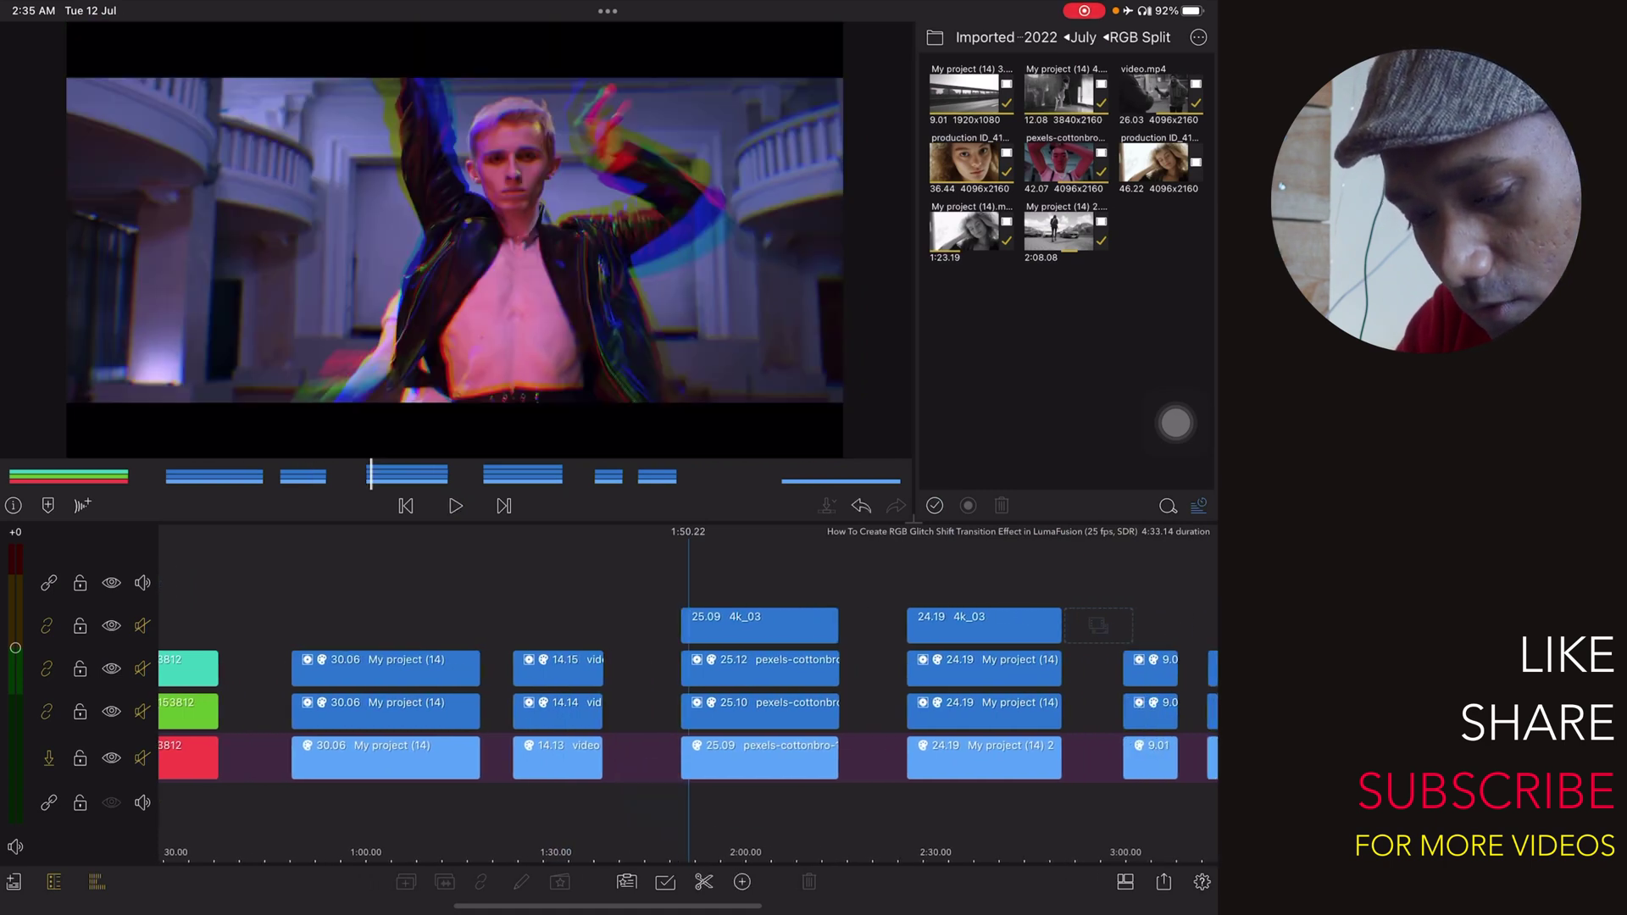
{"action": "key", "text": "super+f"}
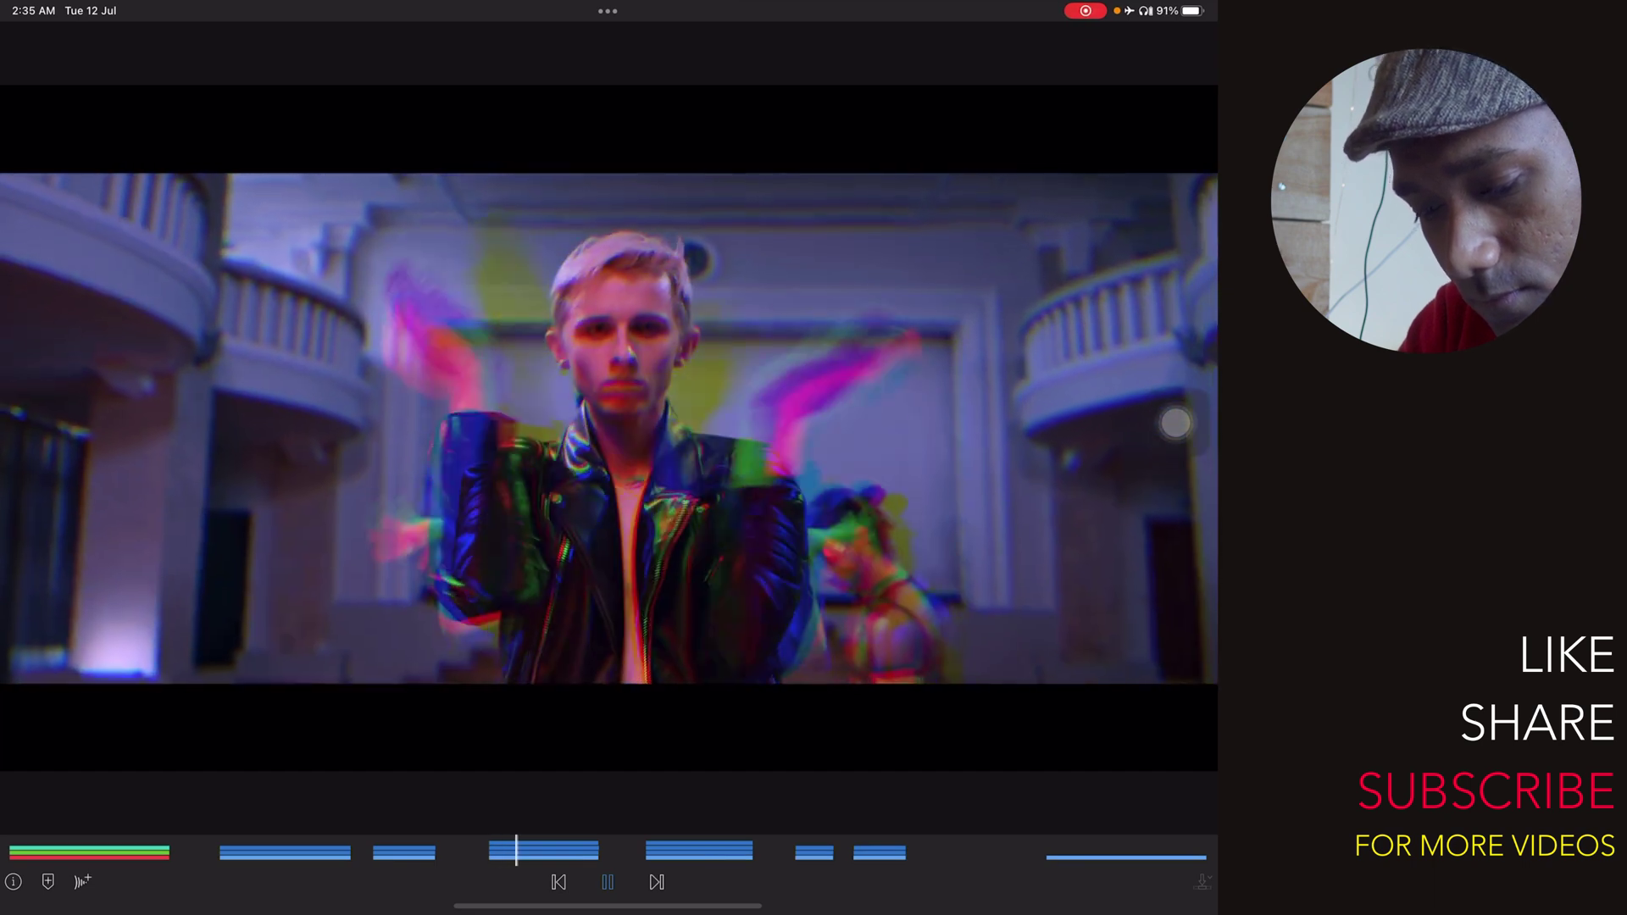
{"action": "key", "text": "super+f"}
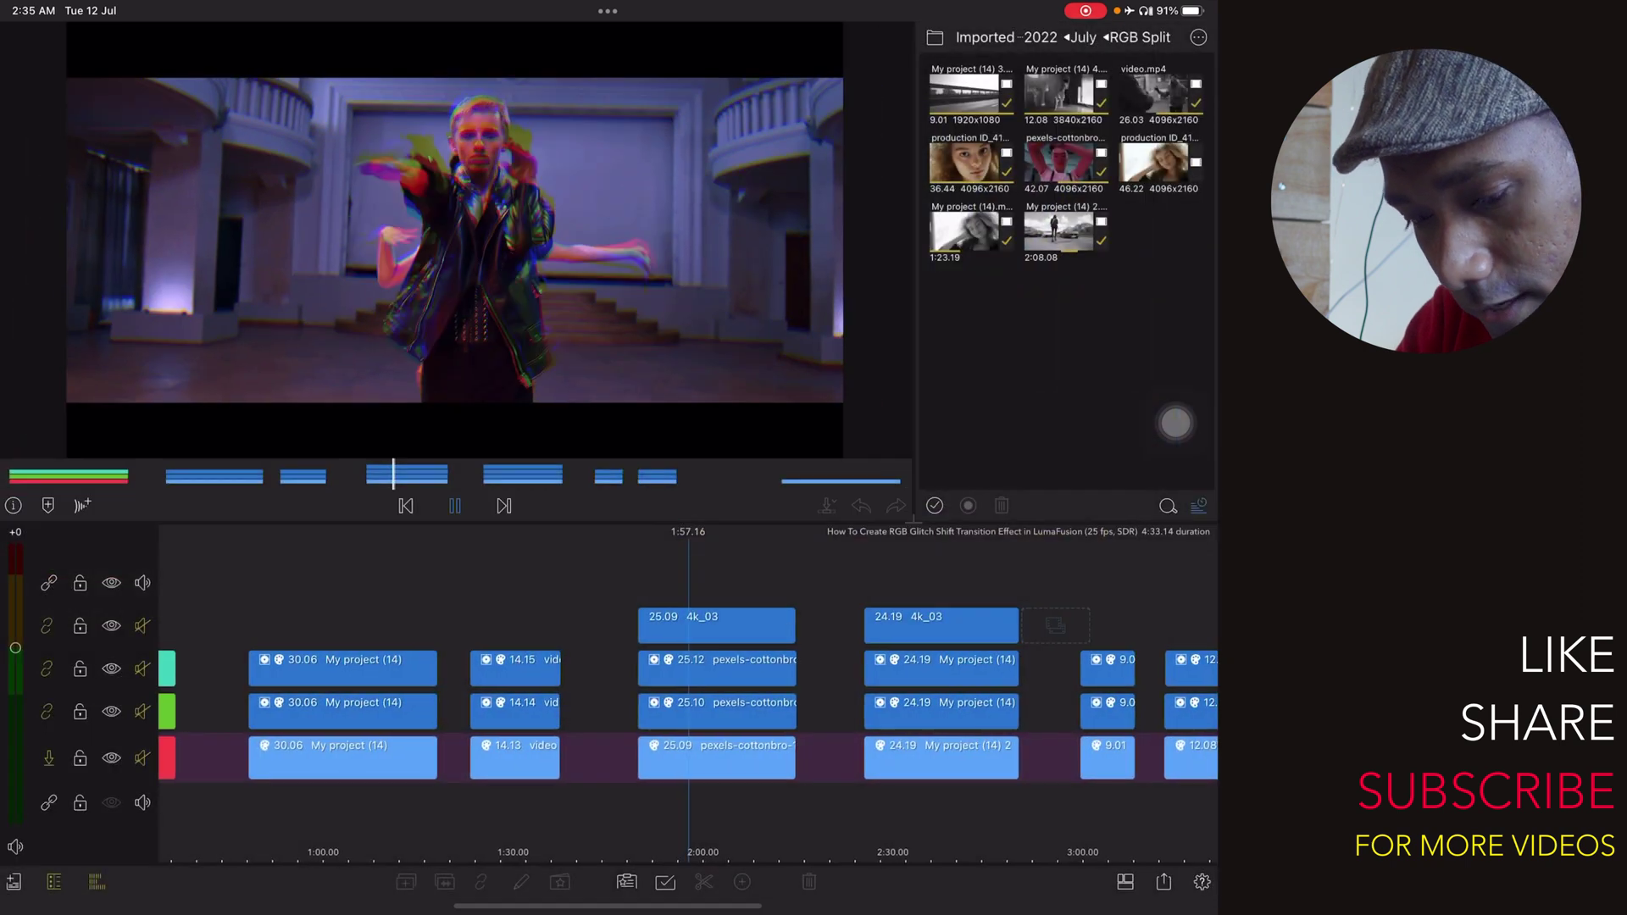
{"action": "left_click_drag", "start_coordinate": [762, 801], "coordinate": [580, 794]}
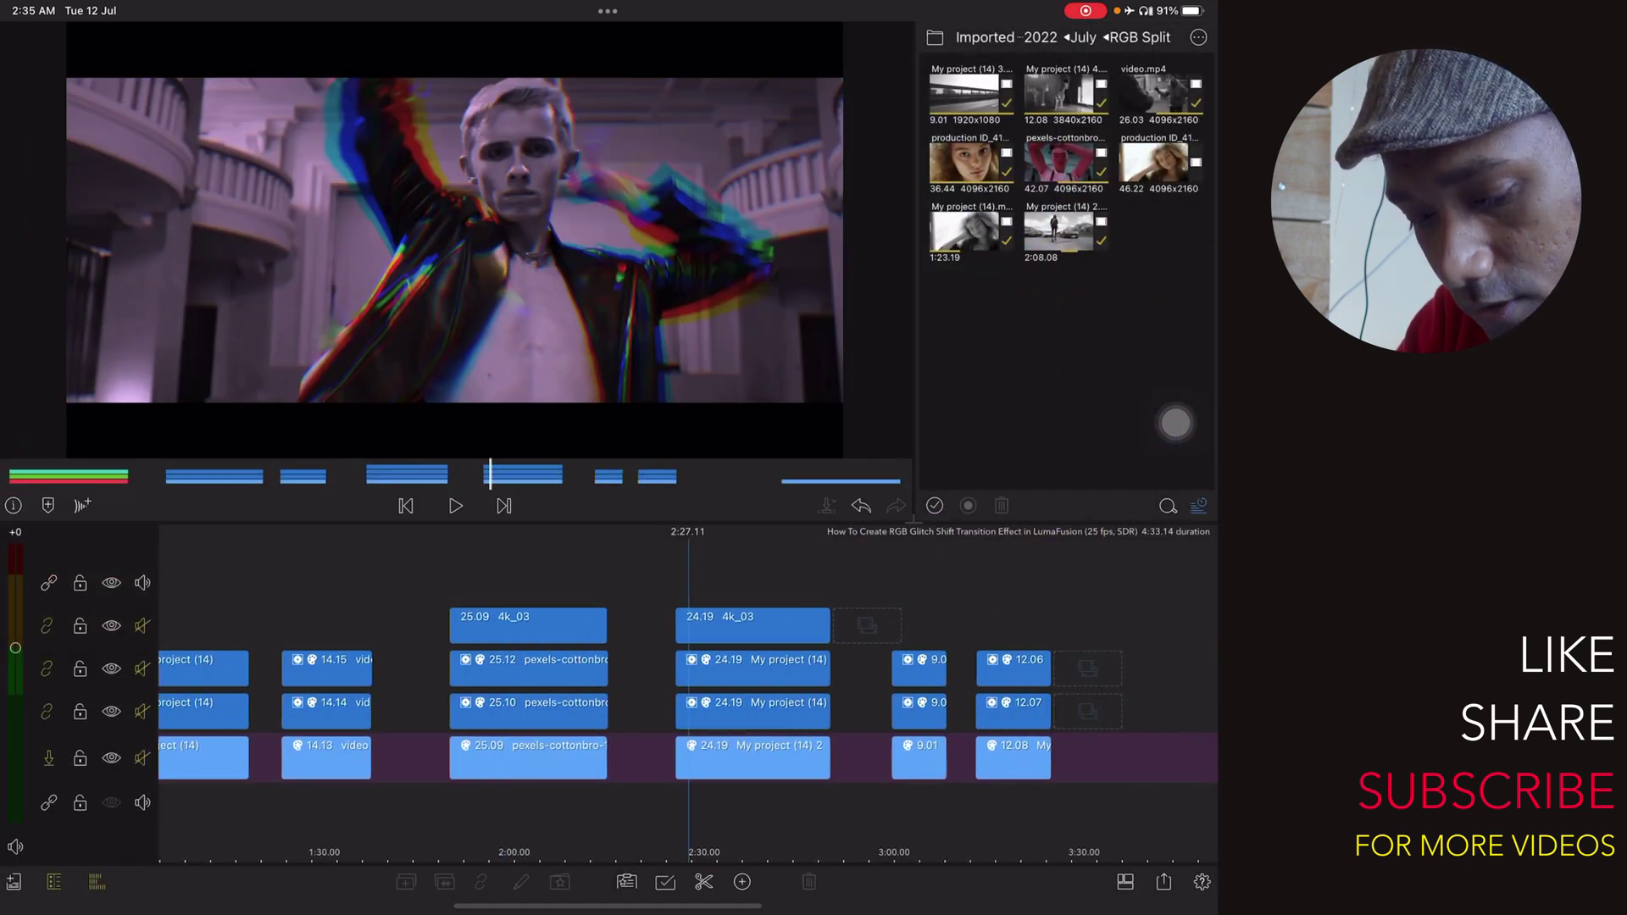
{"action": "key", "text": "space"}
{"action": "key", "text": "super+f"}
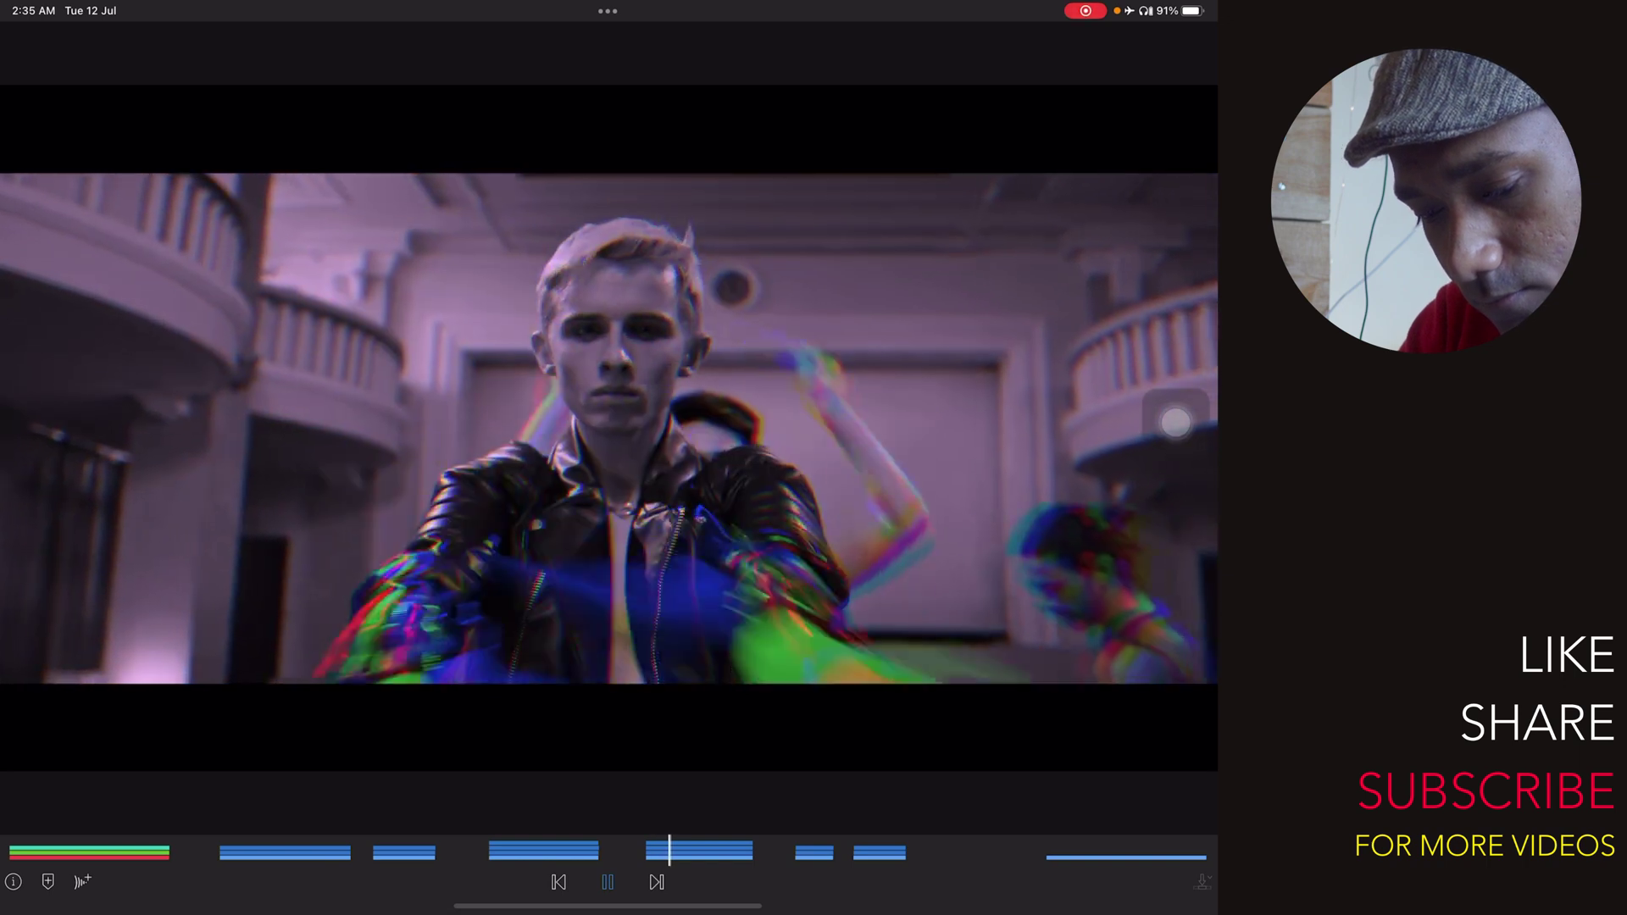
{"action": "key", "text": "super+f"}
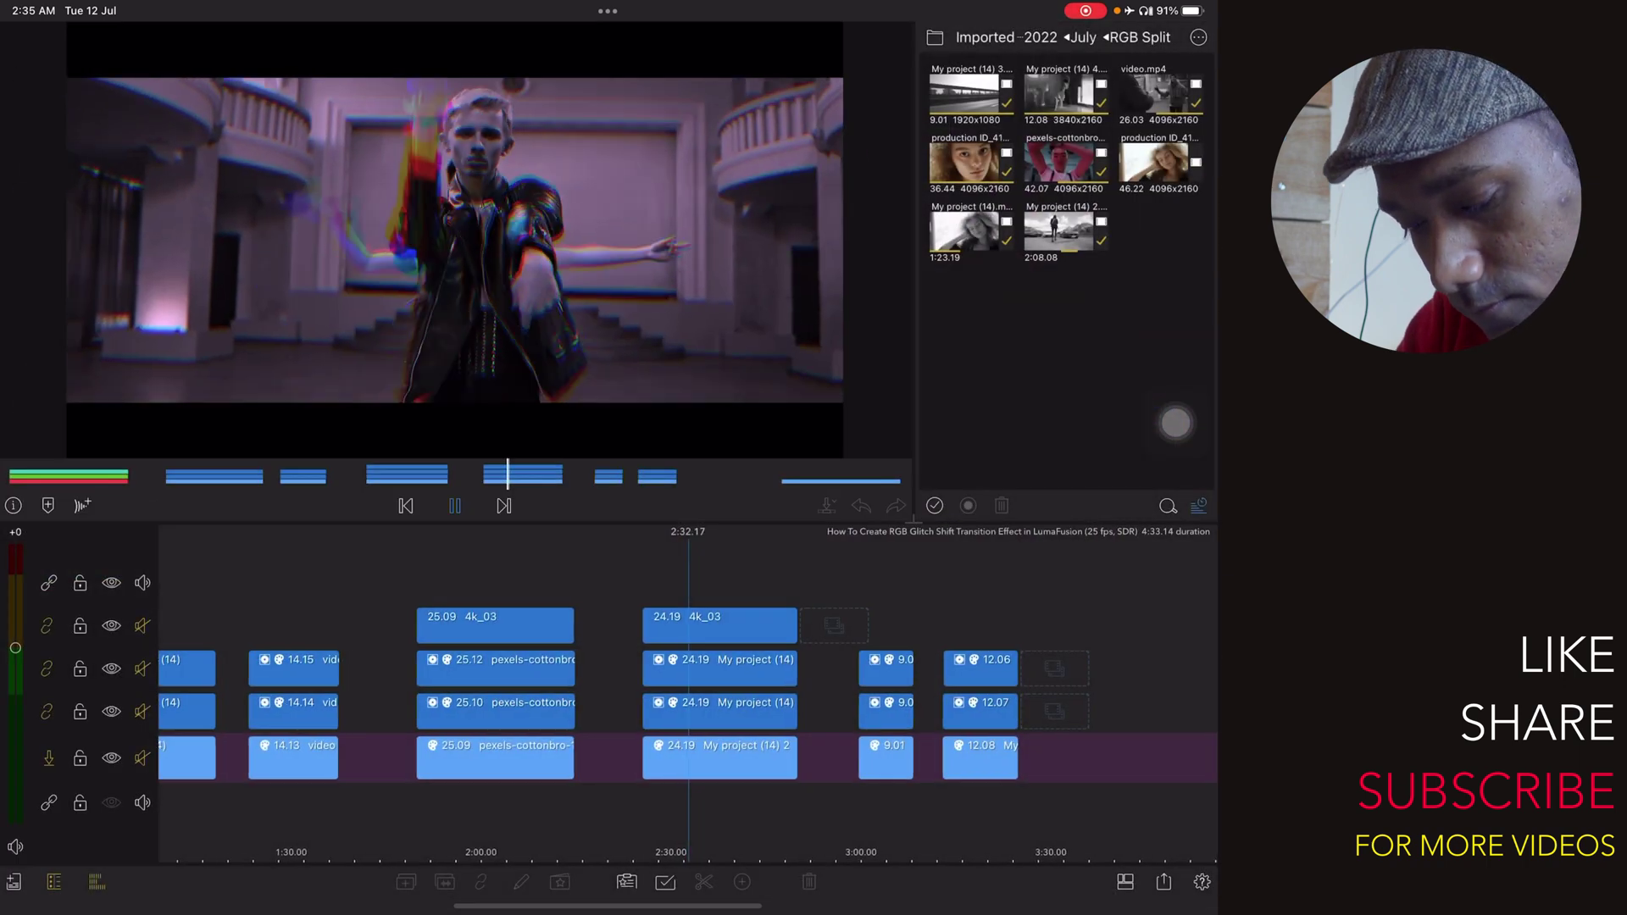
- Watch the car clip and the concrete-wall dancer clip in full screen
{"action": "left_click_drag", "start_coordinate": [719, 806], "coordinate": [533, 806]}
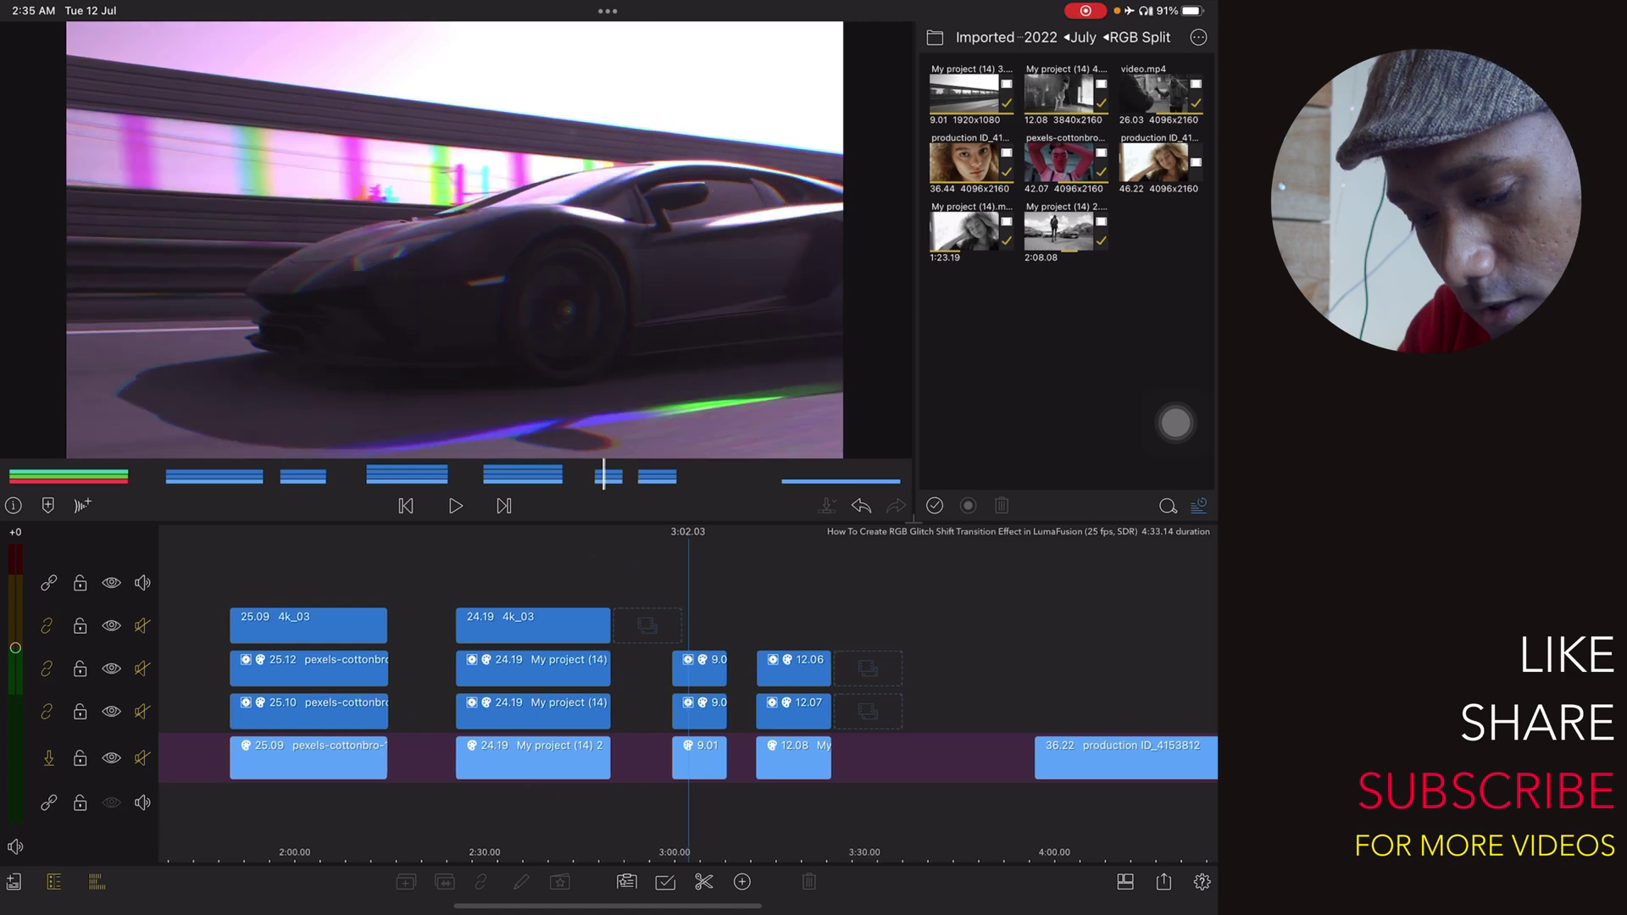
{"action": "key", "text": "super+f"}
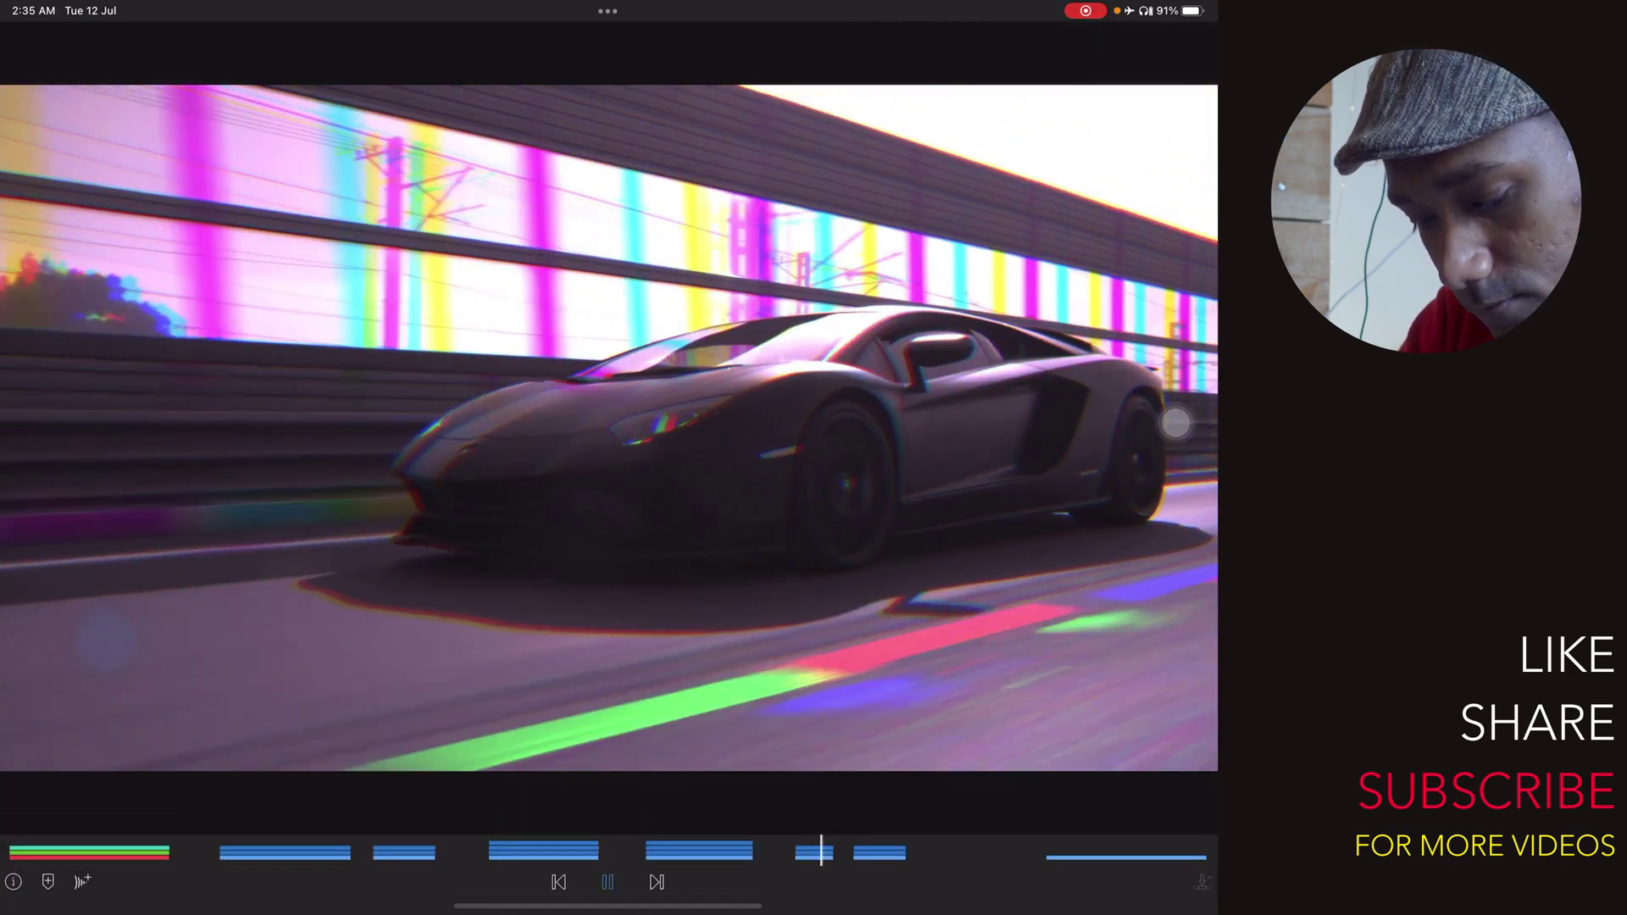
{"action": "key", "text": "super+f"}
{"action": "left_click_drag", "start_coordinate": [669, 814], "coordinate": [624, 818]}
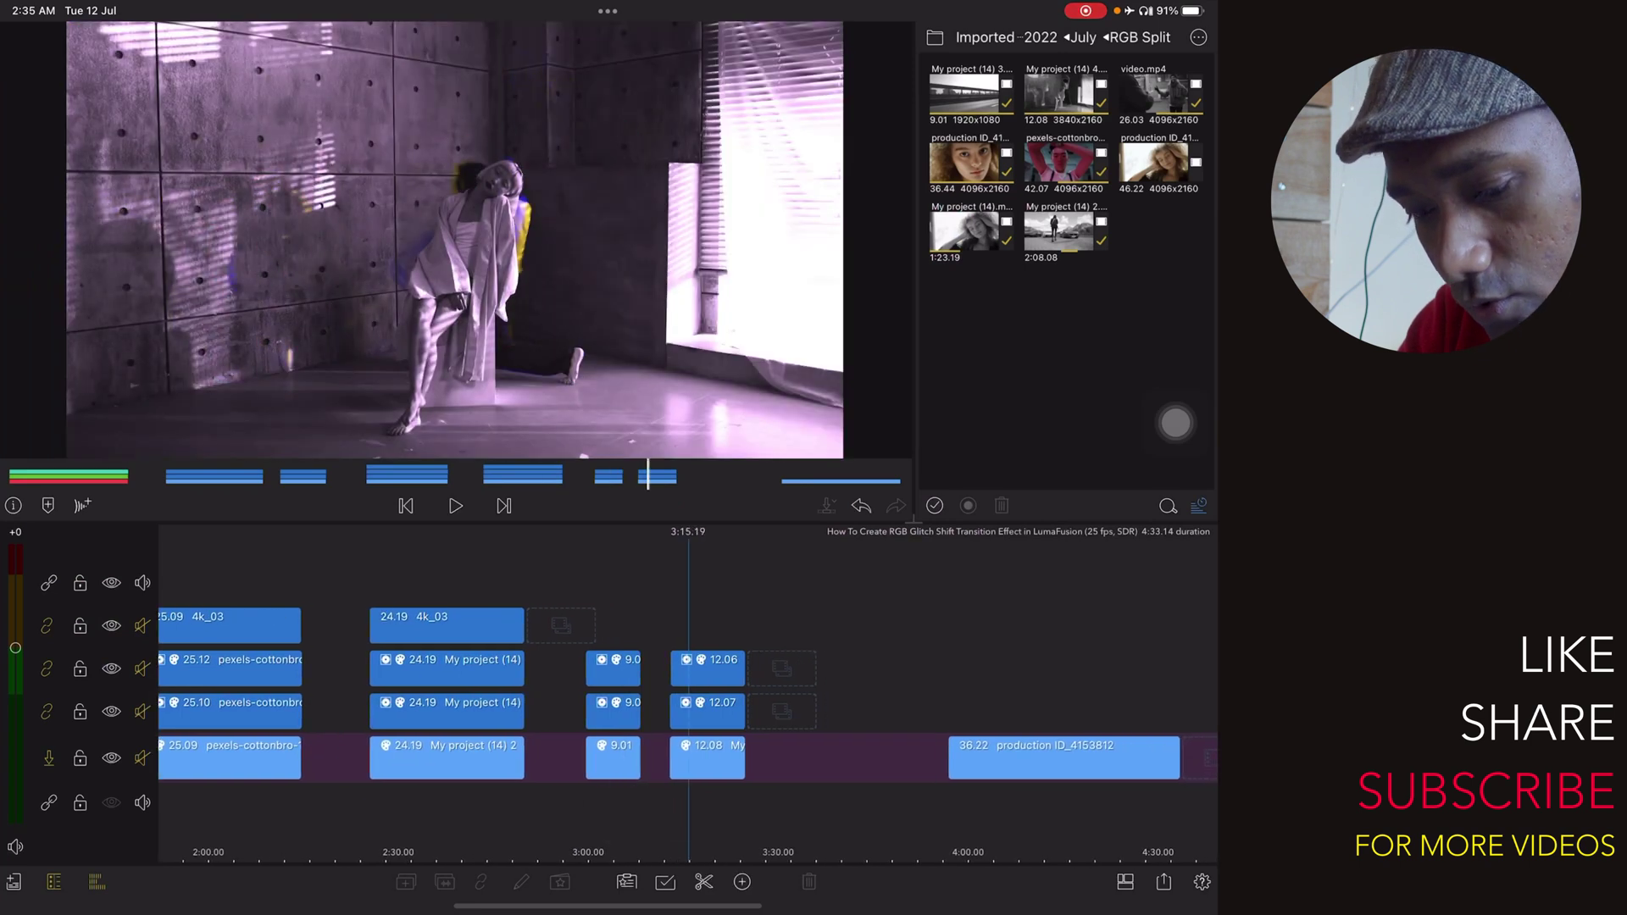
{"action": "key", "text": "space"}
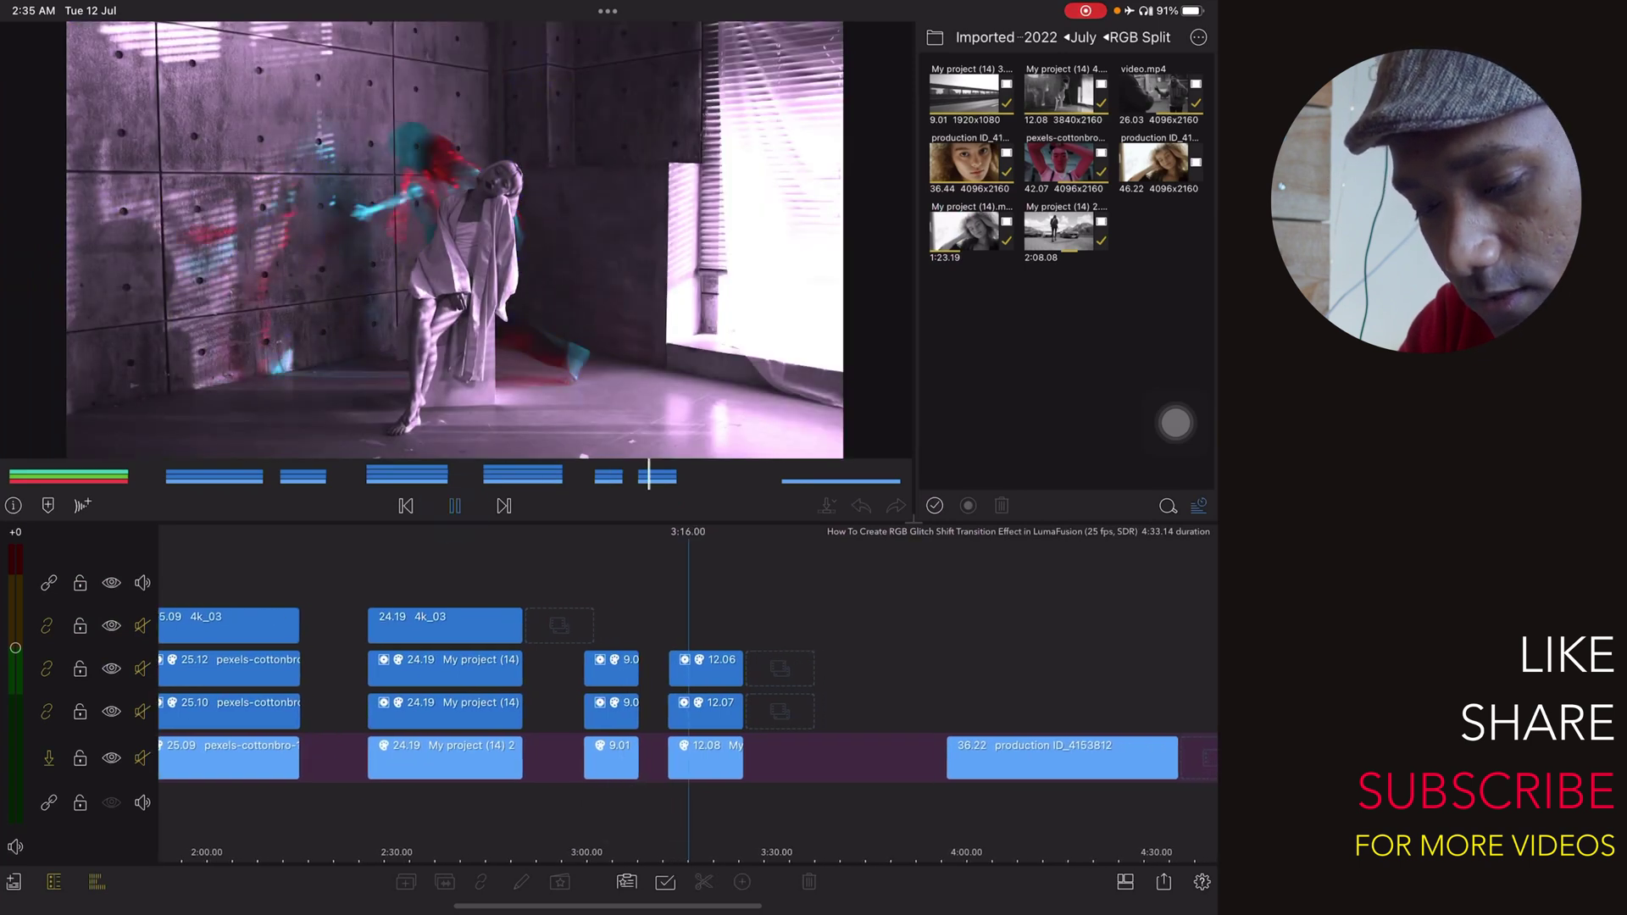
{"action": "key", "text": "super+f"}
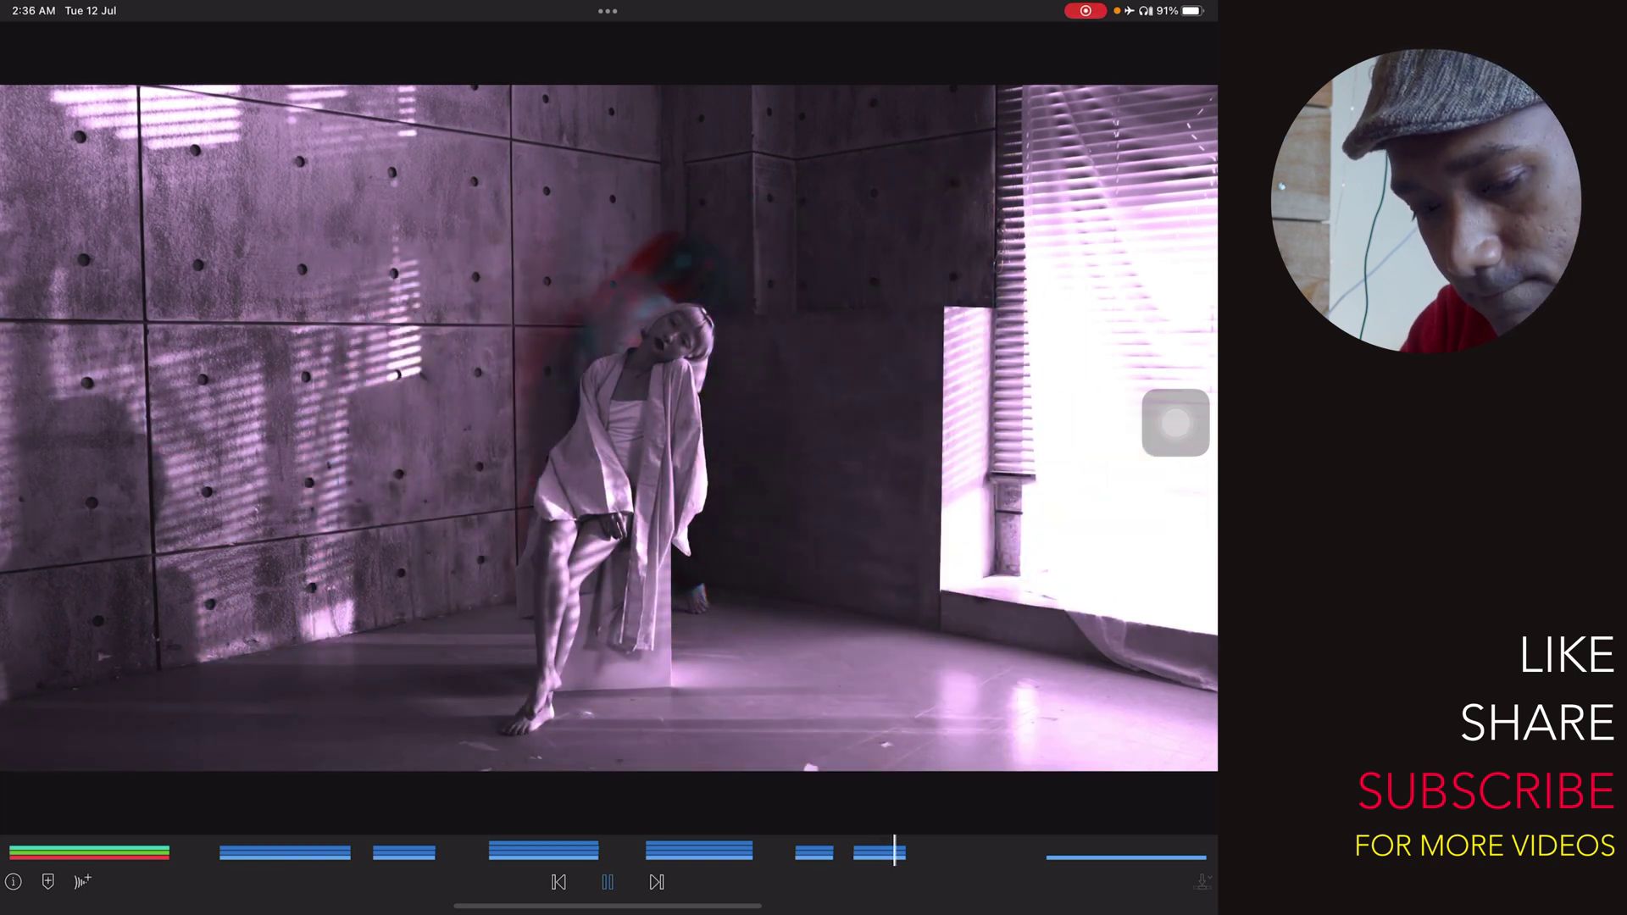
{"action": "key", "text": "super+f"}
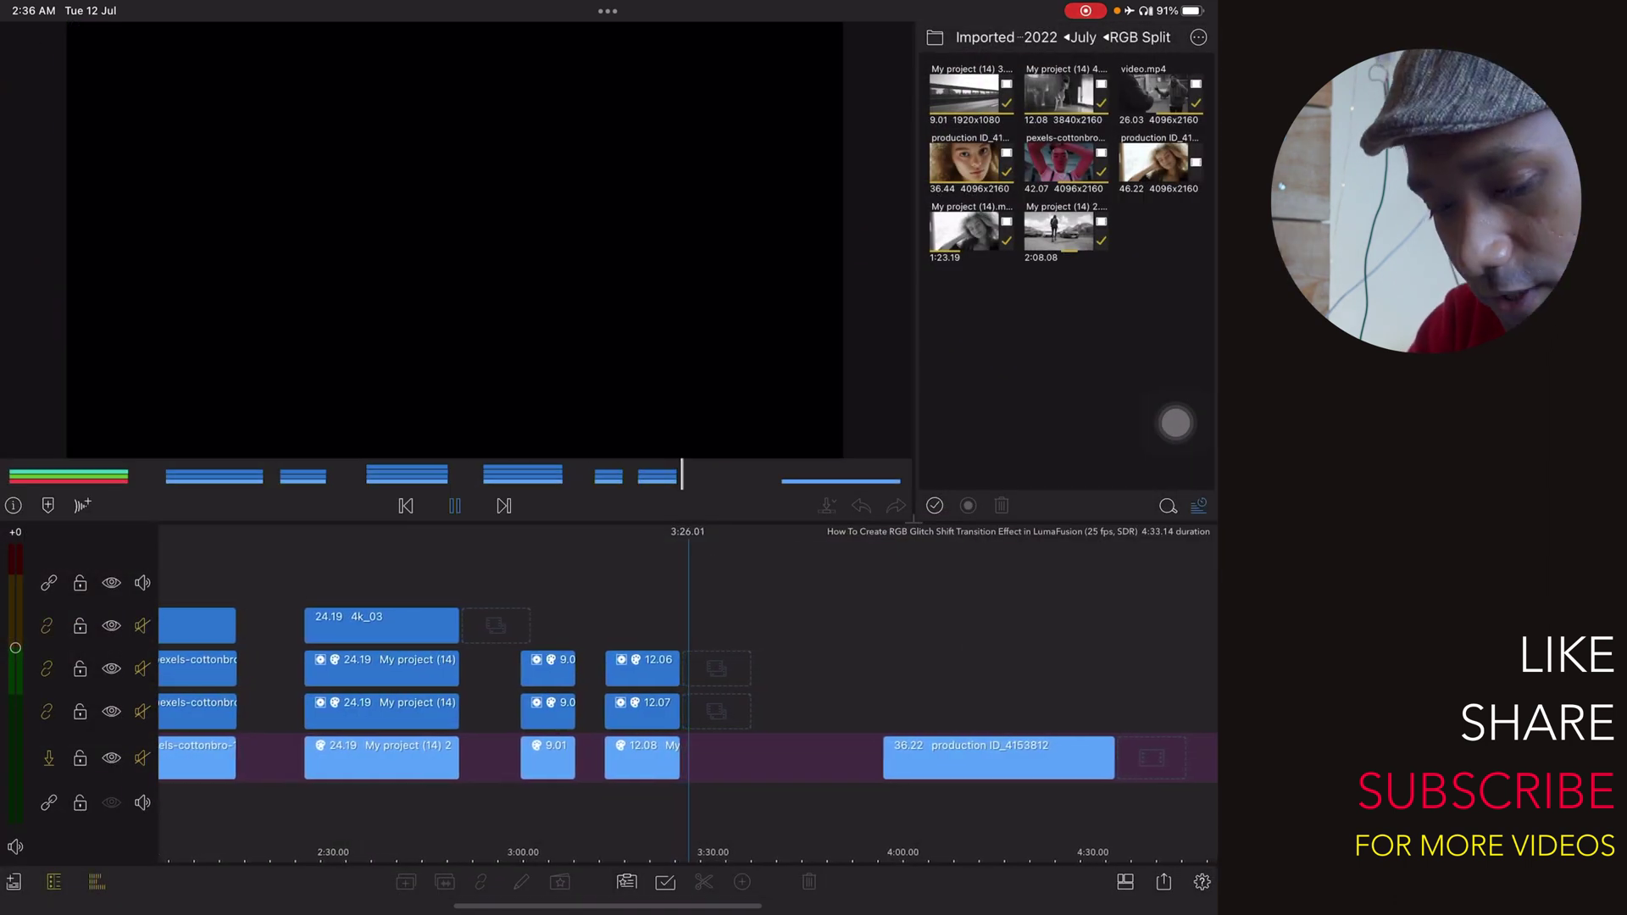
{"action": "scroll", "coordinate": [290, 819], "scroll_direction": "down", "scroll_amount": 3}
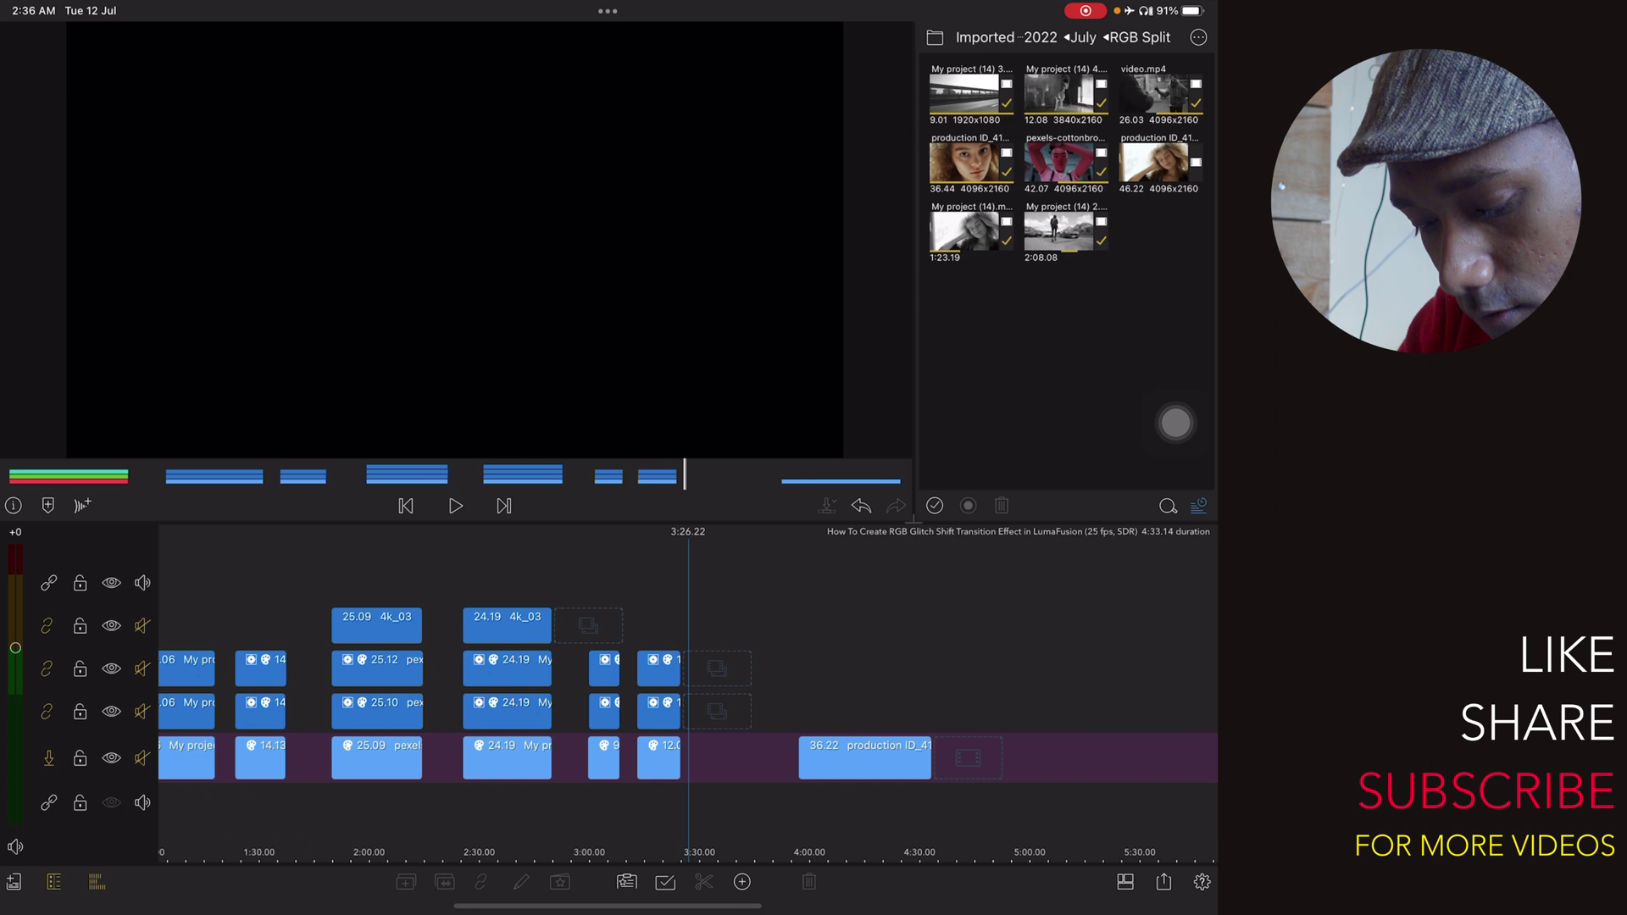
{"action": "left_click_drag", "start_coordinate": [727, 801], "coordinate": [578, 790]}
- Duplicate production ID_4153812 twice onto upper tracks, then open the bottom copy's info
{"action": "left_click", "coordinate": [710, 757]}
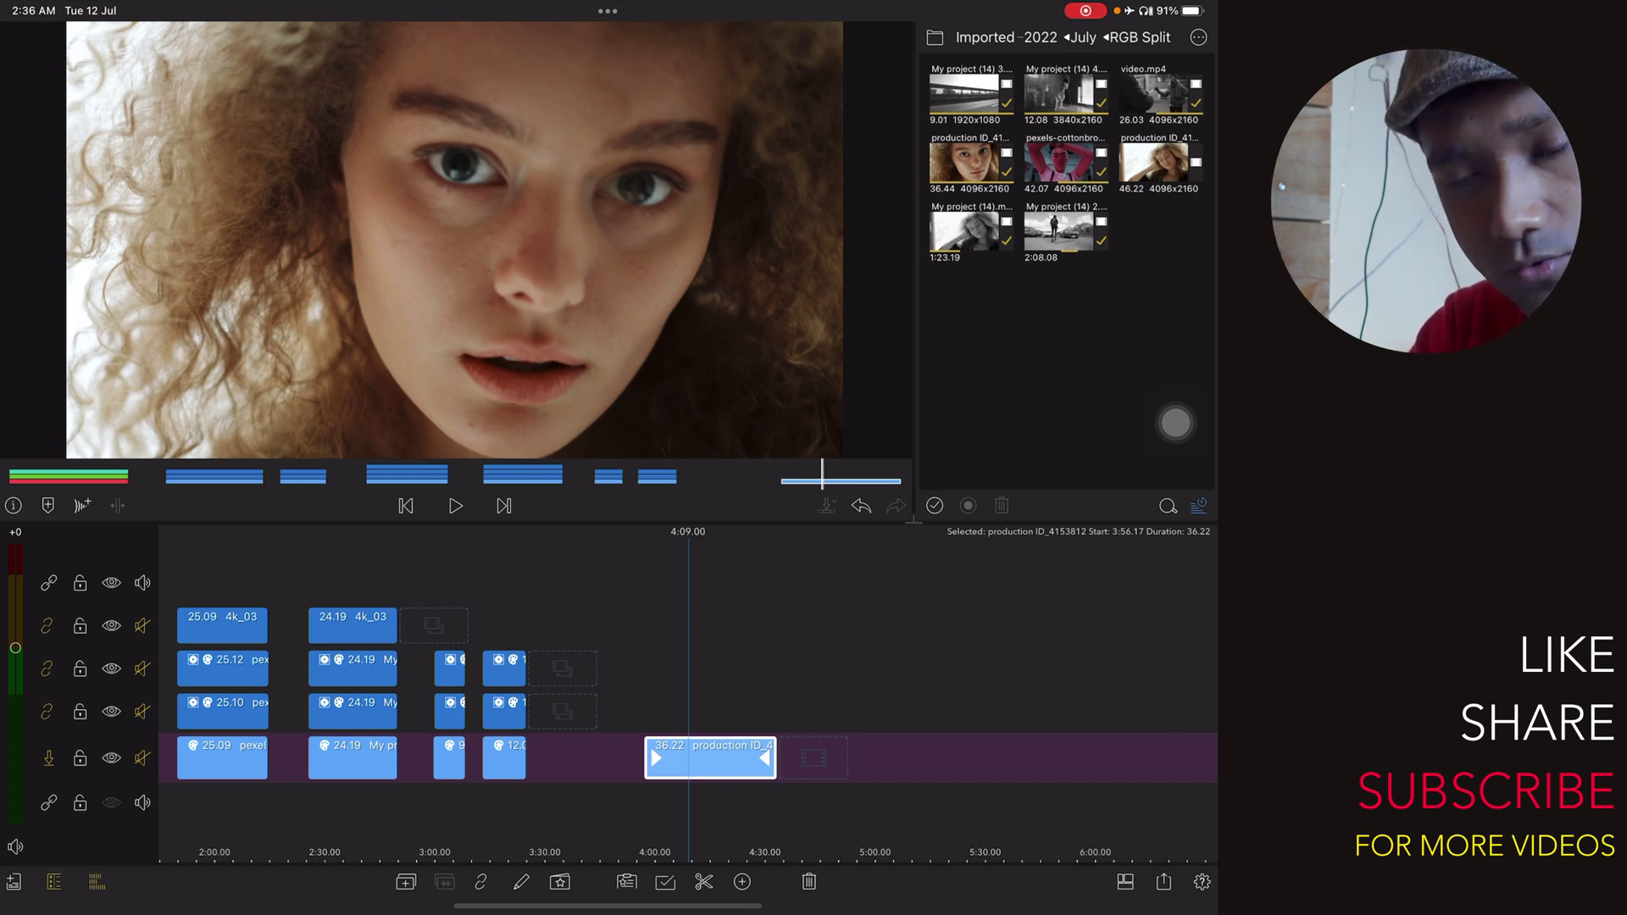
{"action": "scroll", "coordinate": [649, 743], "scroll_direction": "up", "scroll_amount": 3}
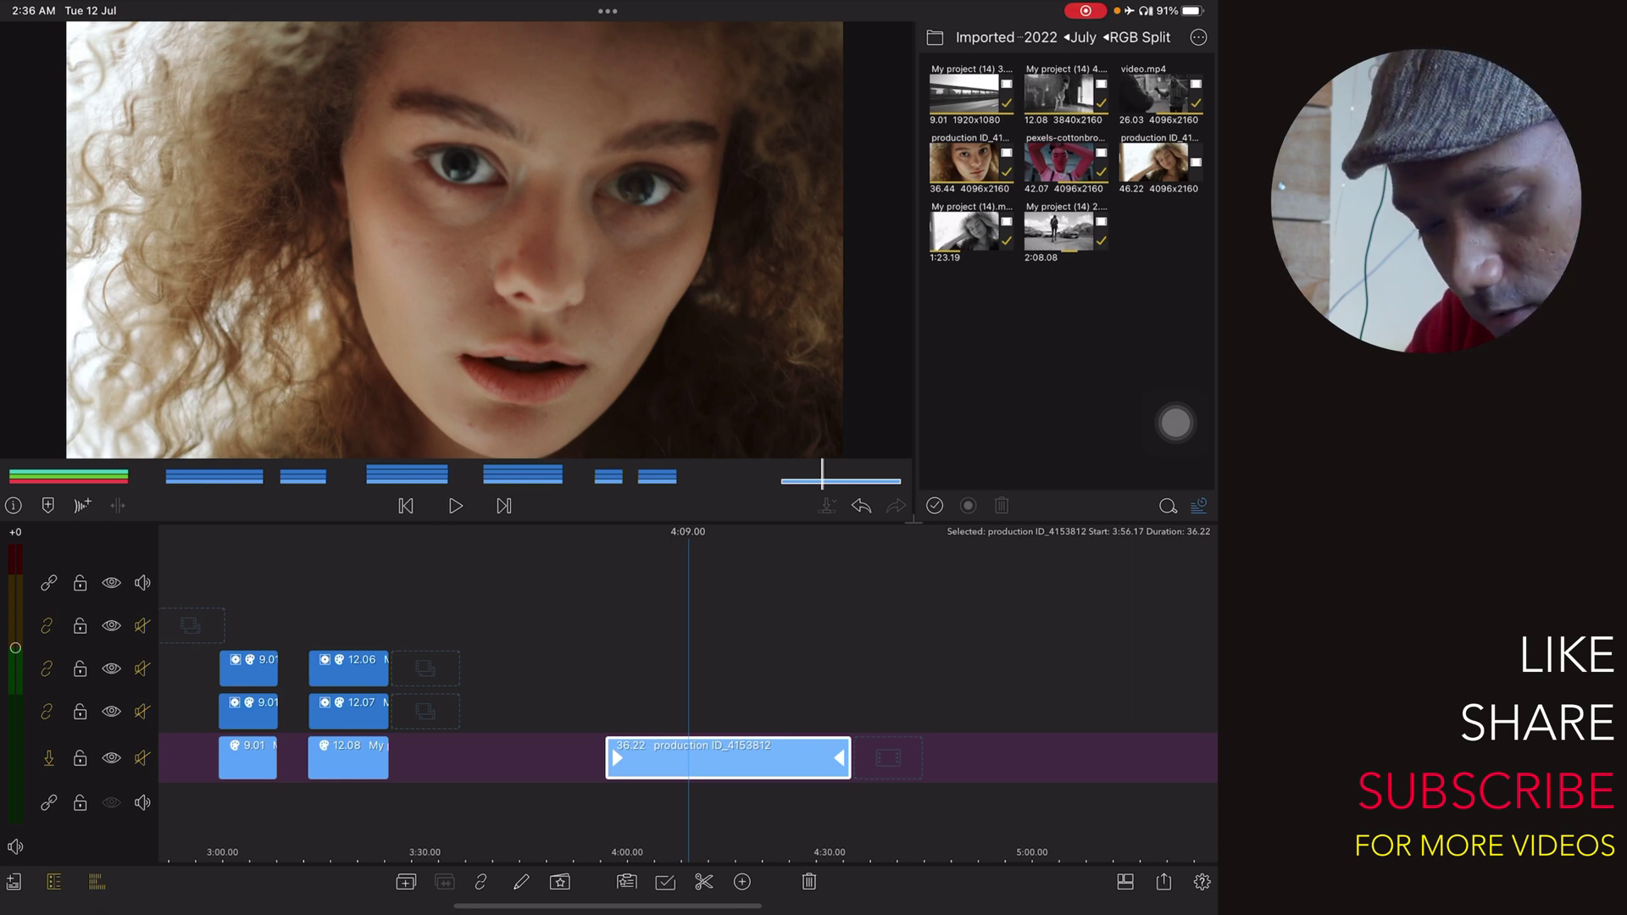
{"action": "left_click_drag", "start_coordinate": [548, 806], "coordinate": [560, 806]}
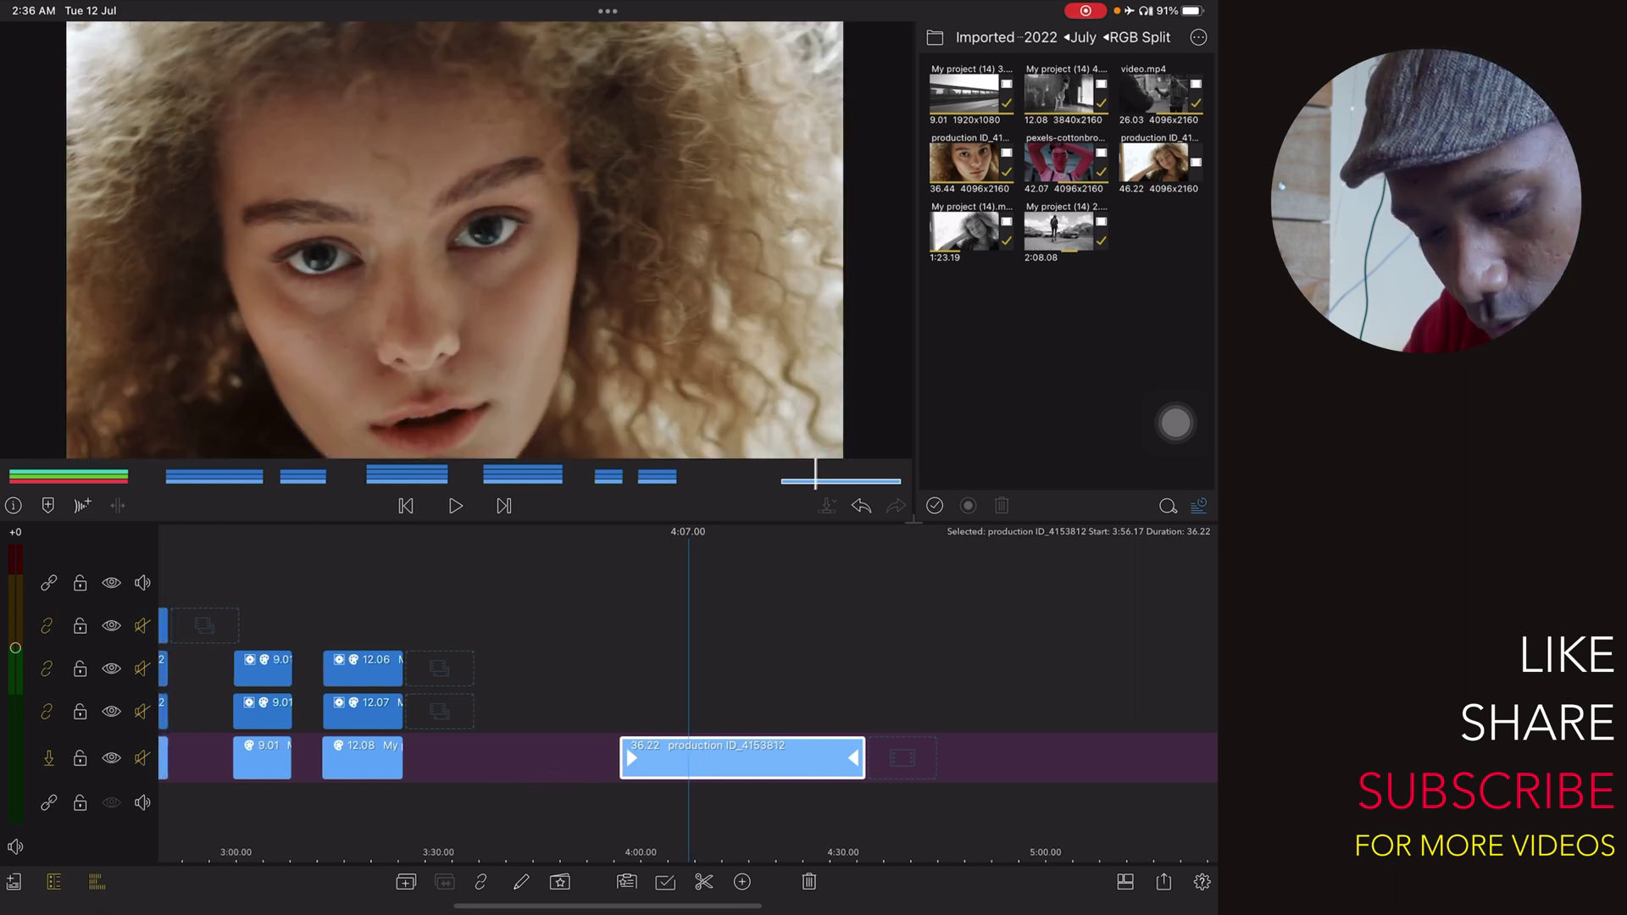
{"action": "left_click", "coordinate": [406, 881]}
{"action": "left_click", "coordinate": [406, 880]}
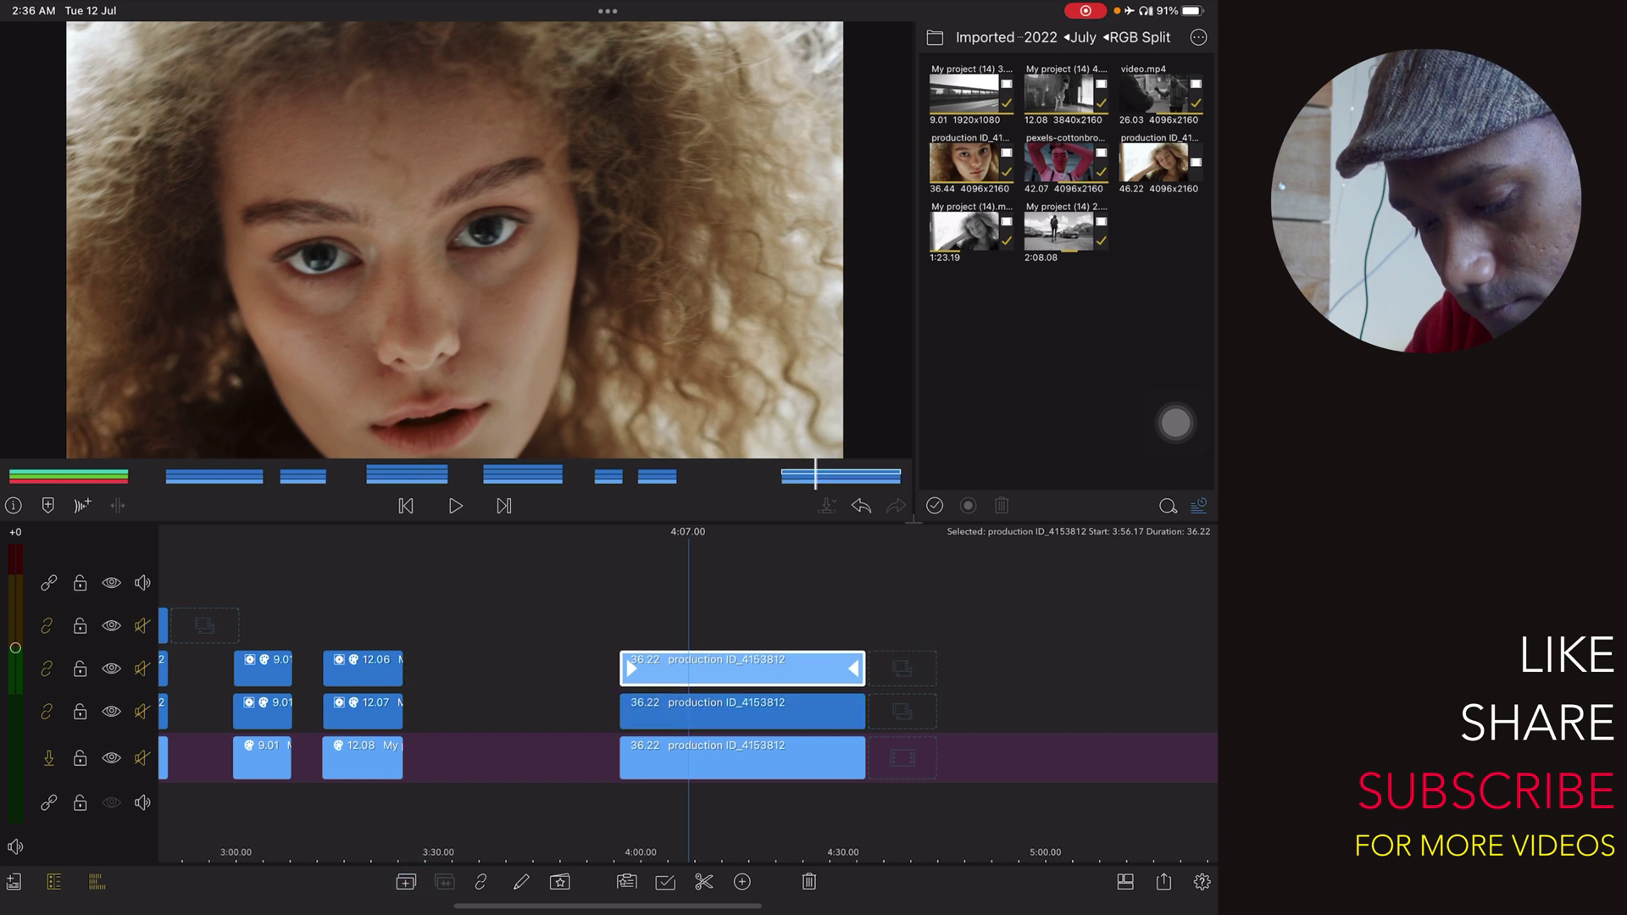
{"action": "scroll", "coordinate": [478, 700], "scroll_direction": "up", "scroll_amount": 3}
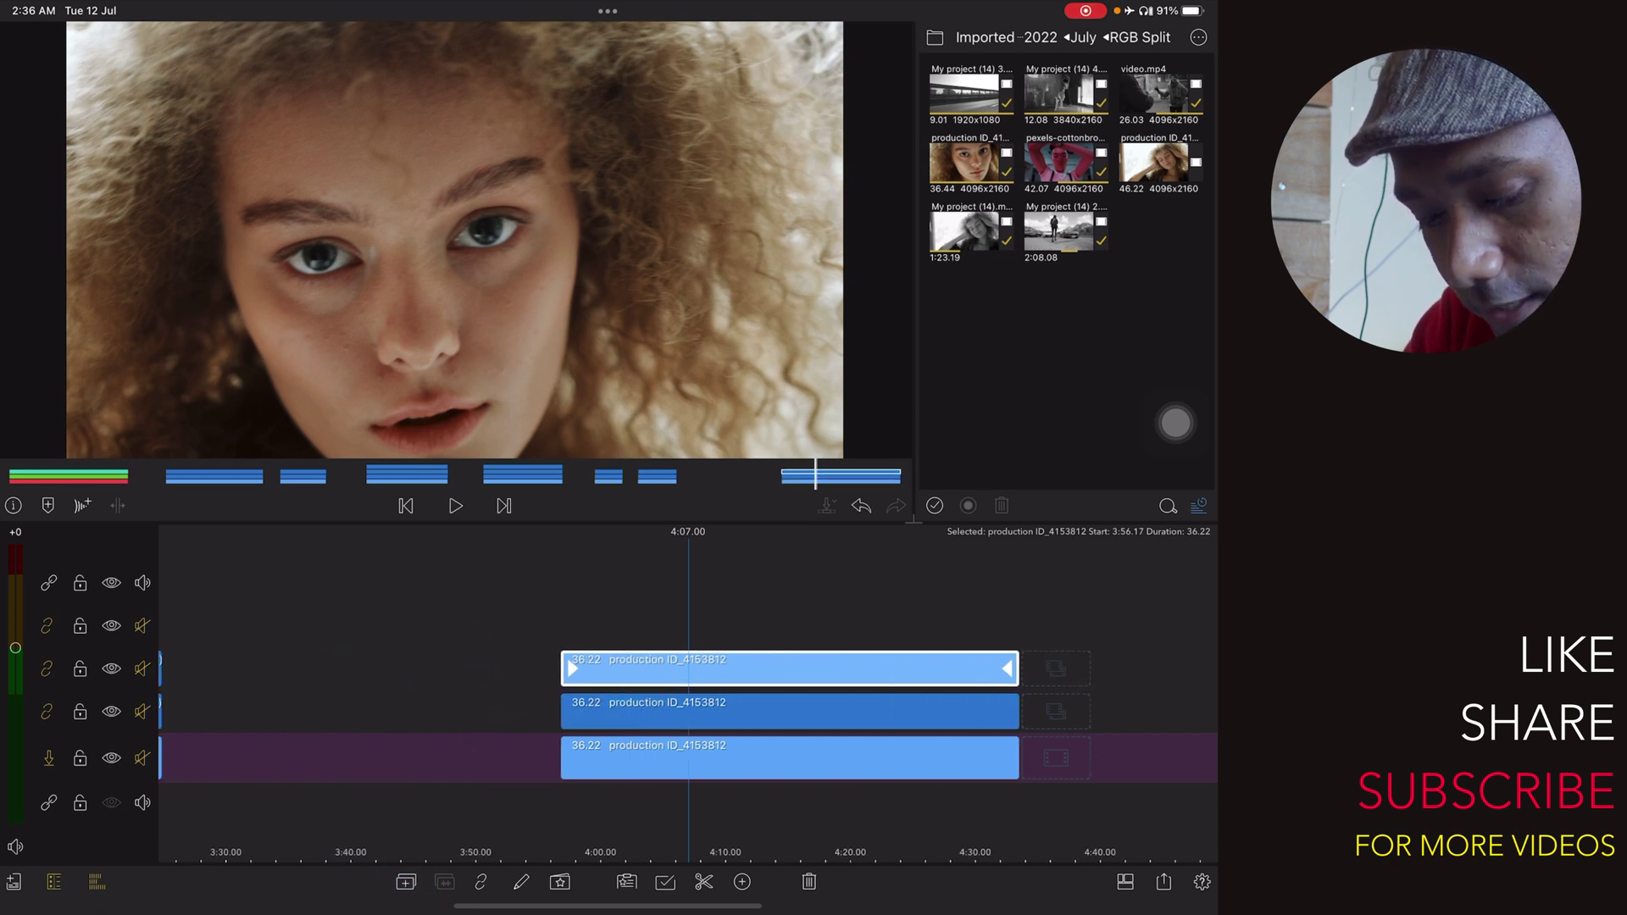
{"action": "scroll", "coordinate": [687, 712], "scroll_direction": "down", "scroll_amount": 2}
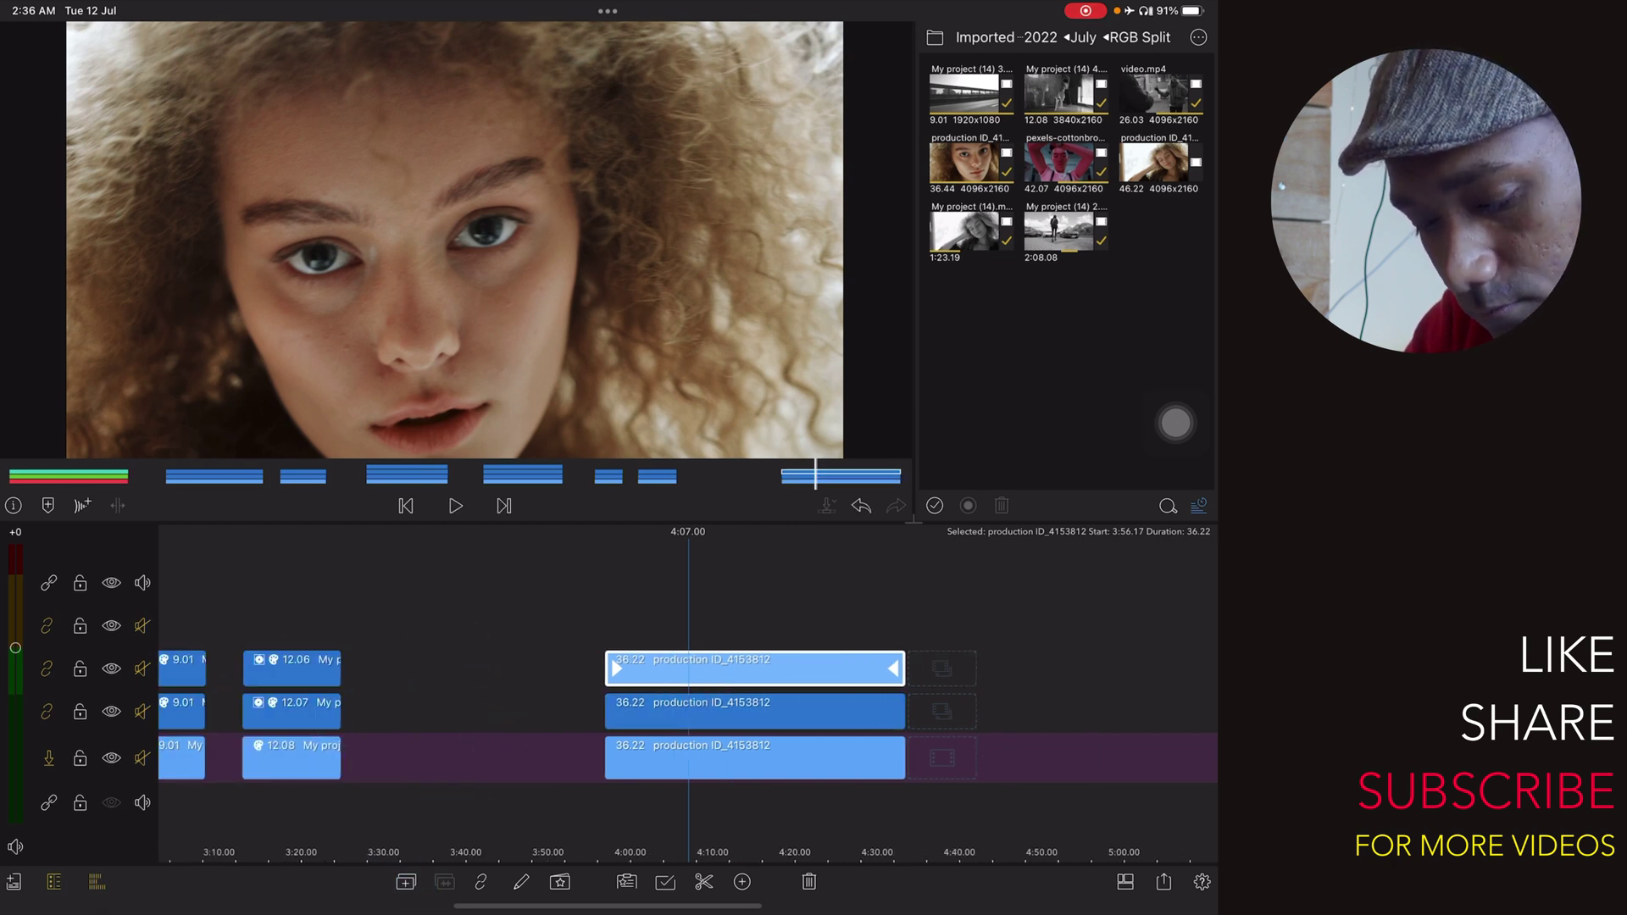
{"action": "left_click", "coordinate": [648, 763]}
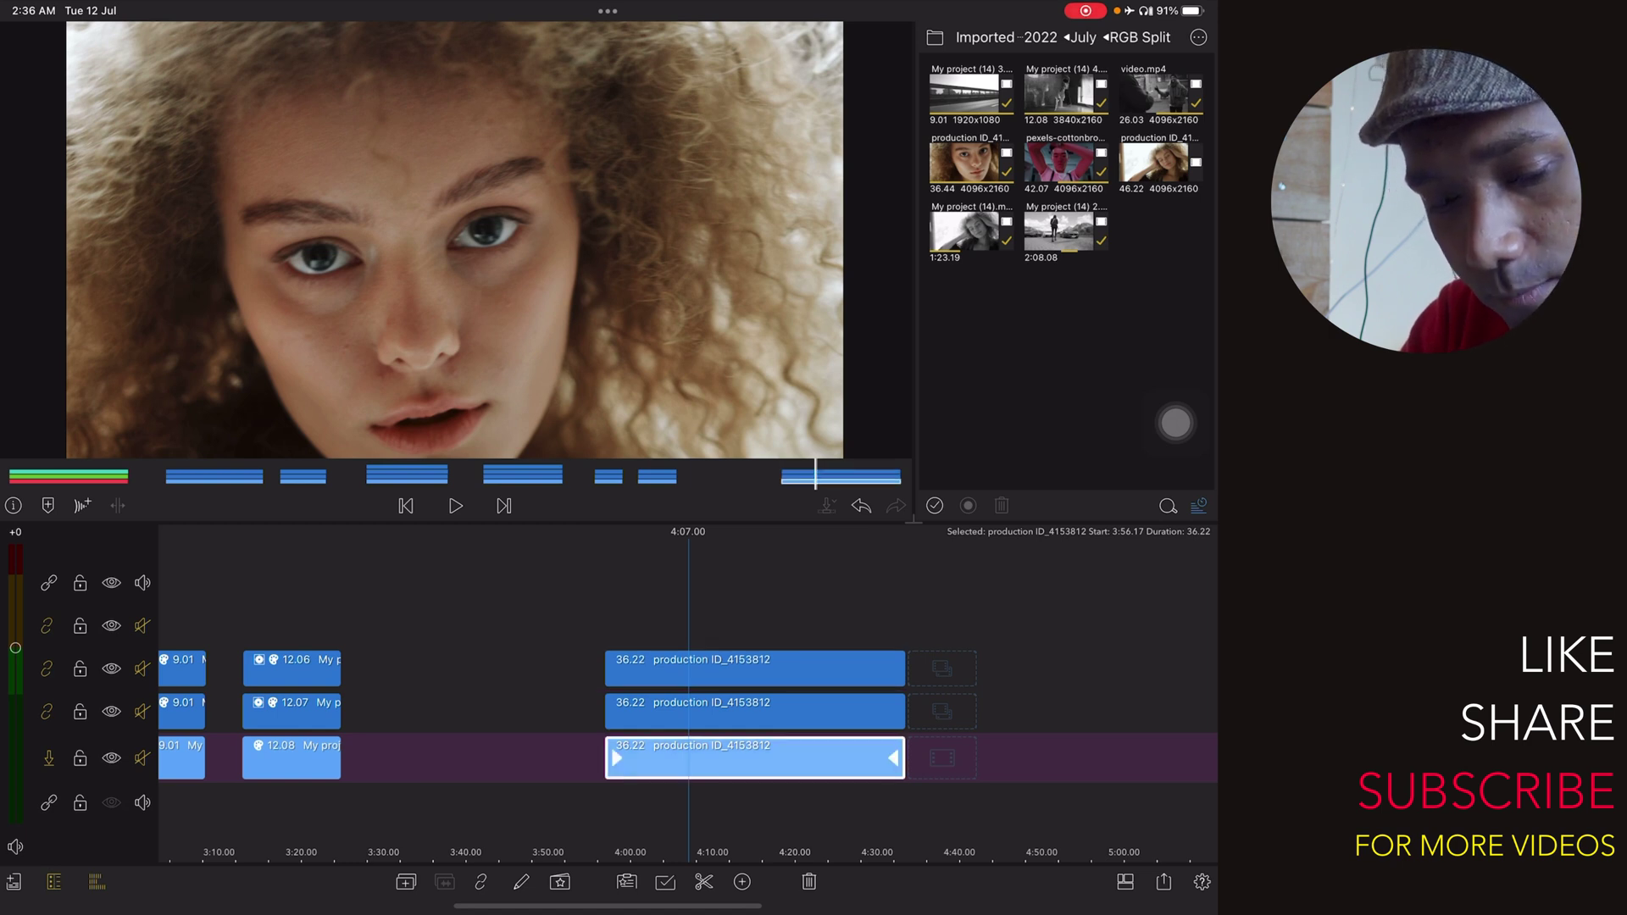
{"action": "left_click", "coordinate": [14, 505]}
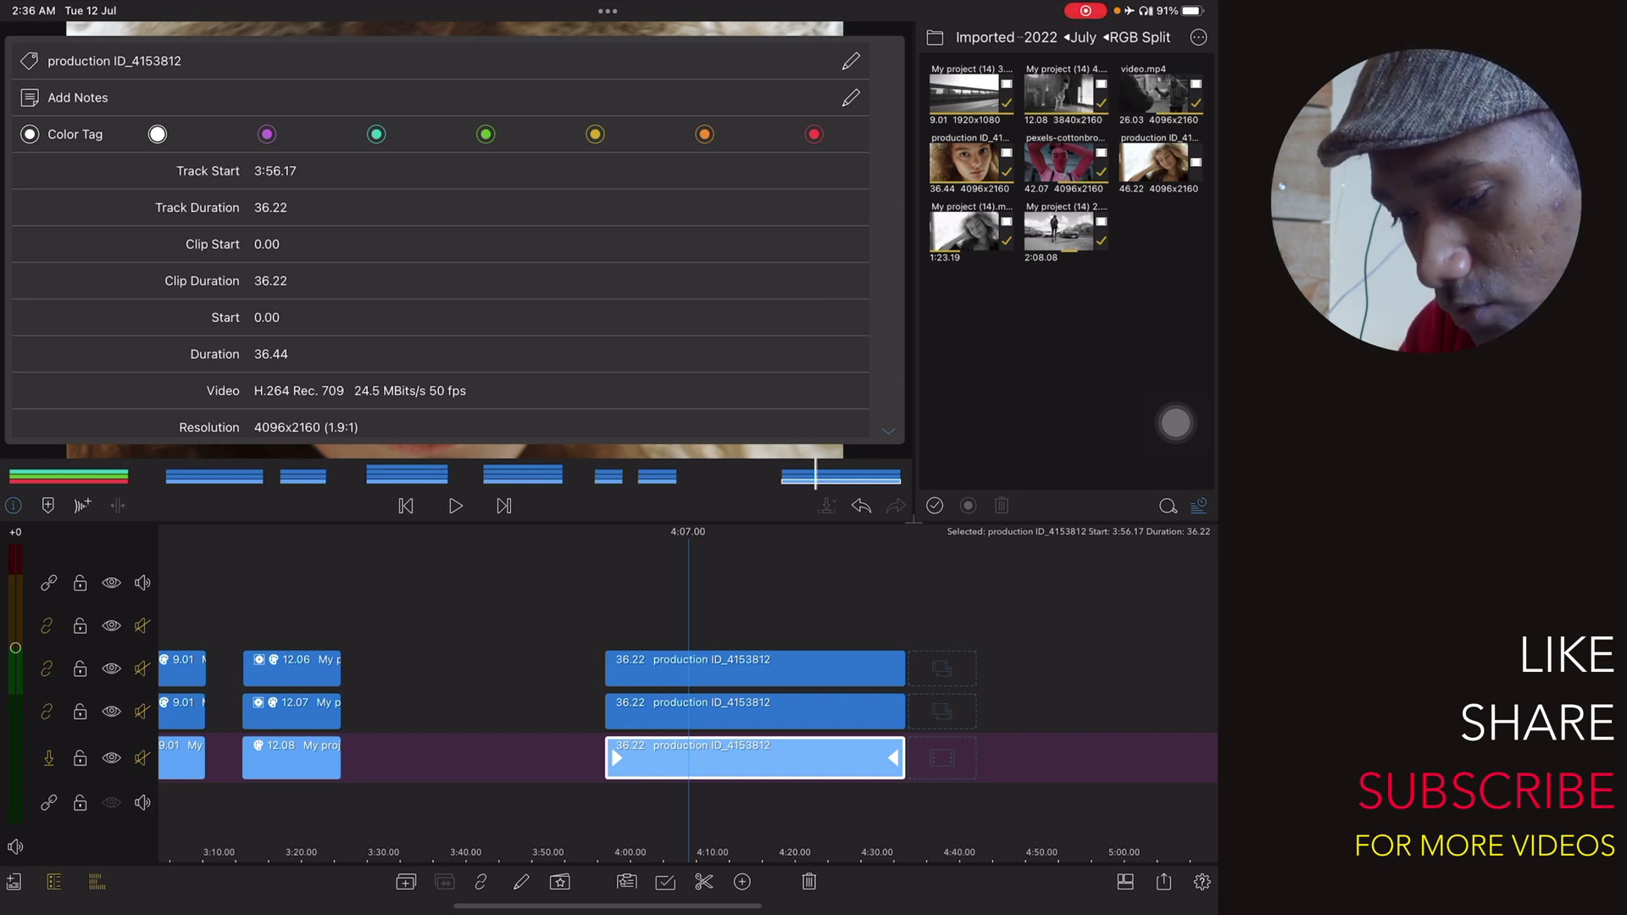
- Tag the bottom copy red and middle copy green, close Info, and park the playhead at 4:04.03
{"action": "left_click", "coordinate": [813, 133]}
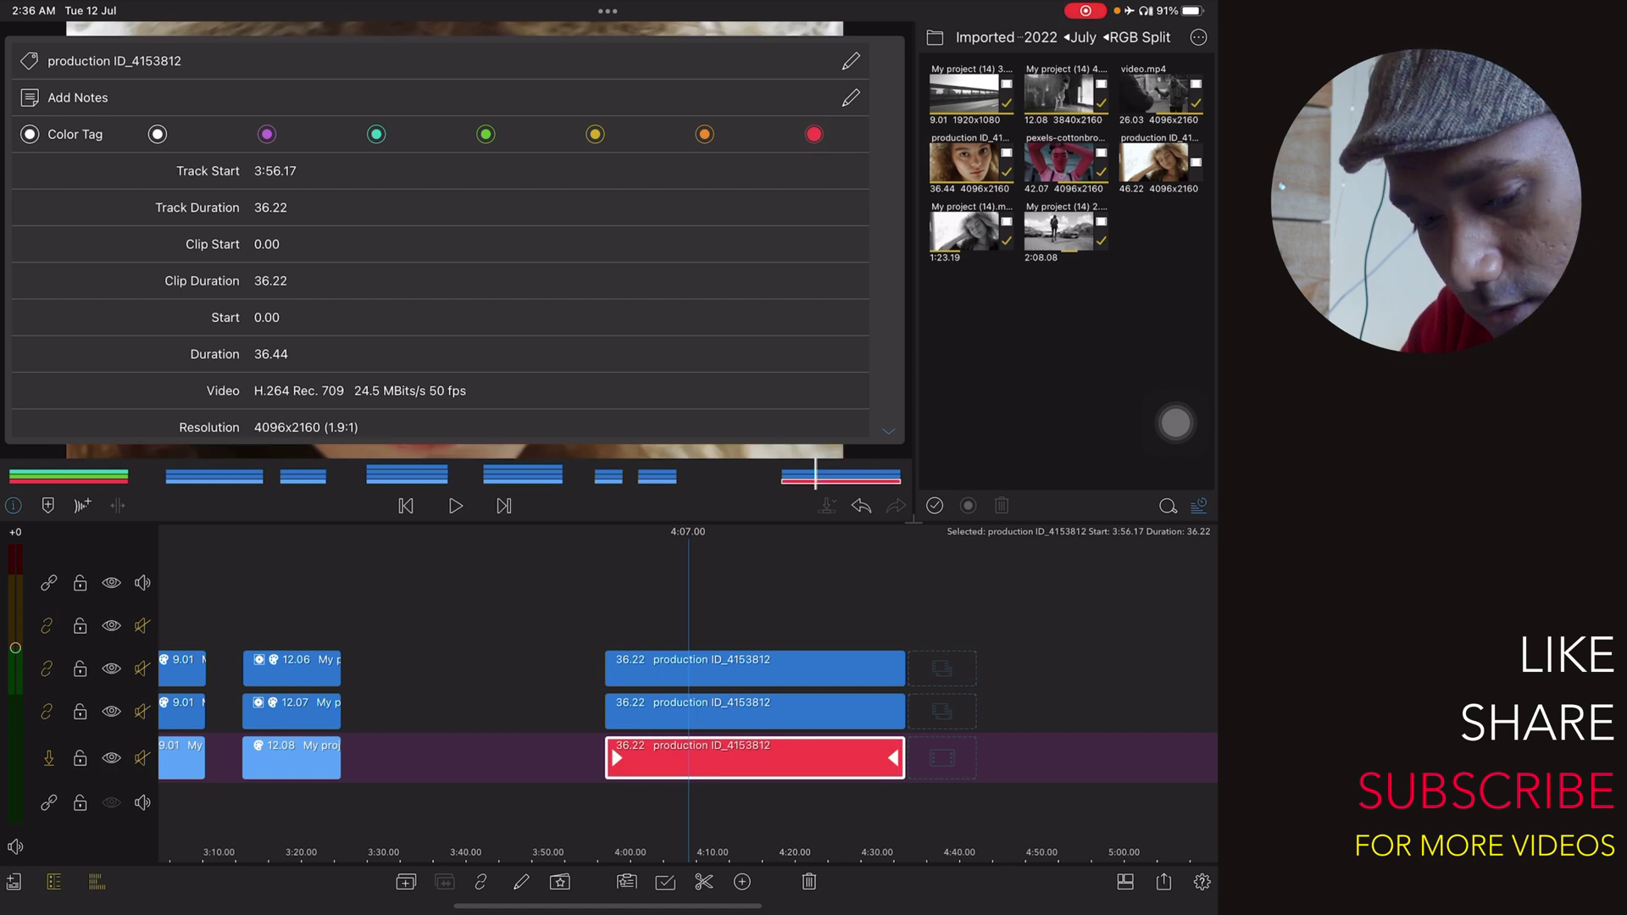
{"action": "left_click", "coordinate": [755, 710]}
{"action": "left_click", "coordinate": [484, 134]}
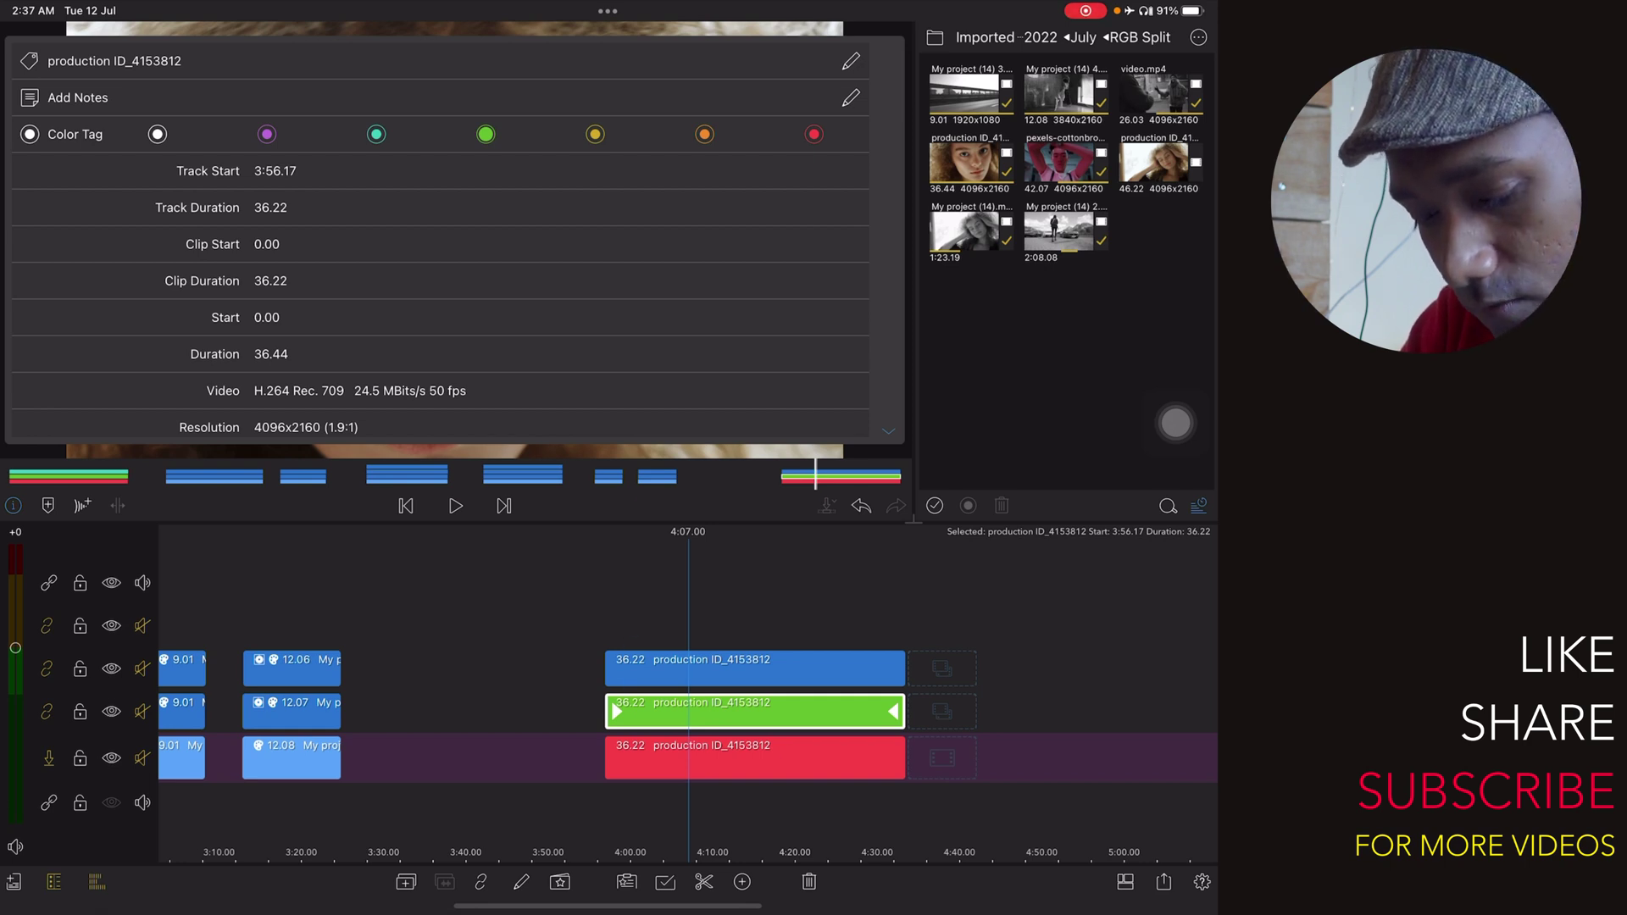
{"action": "left_click", "coordinate": [755, 668]}
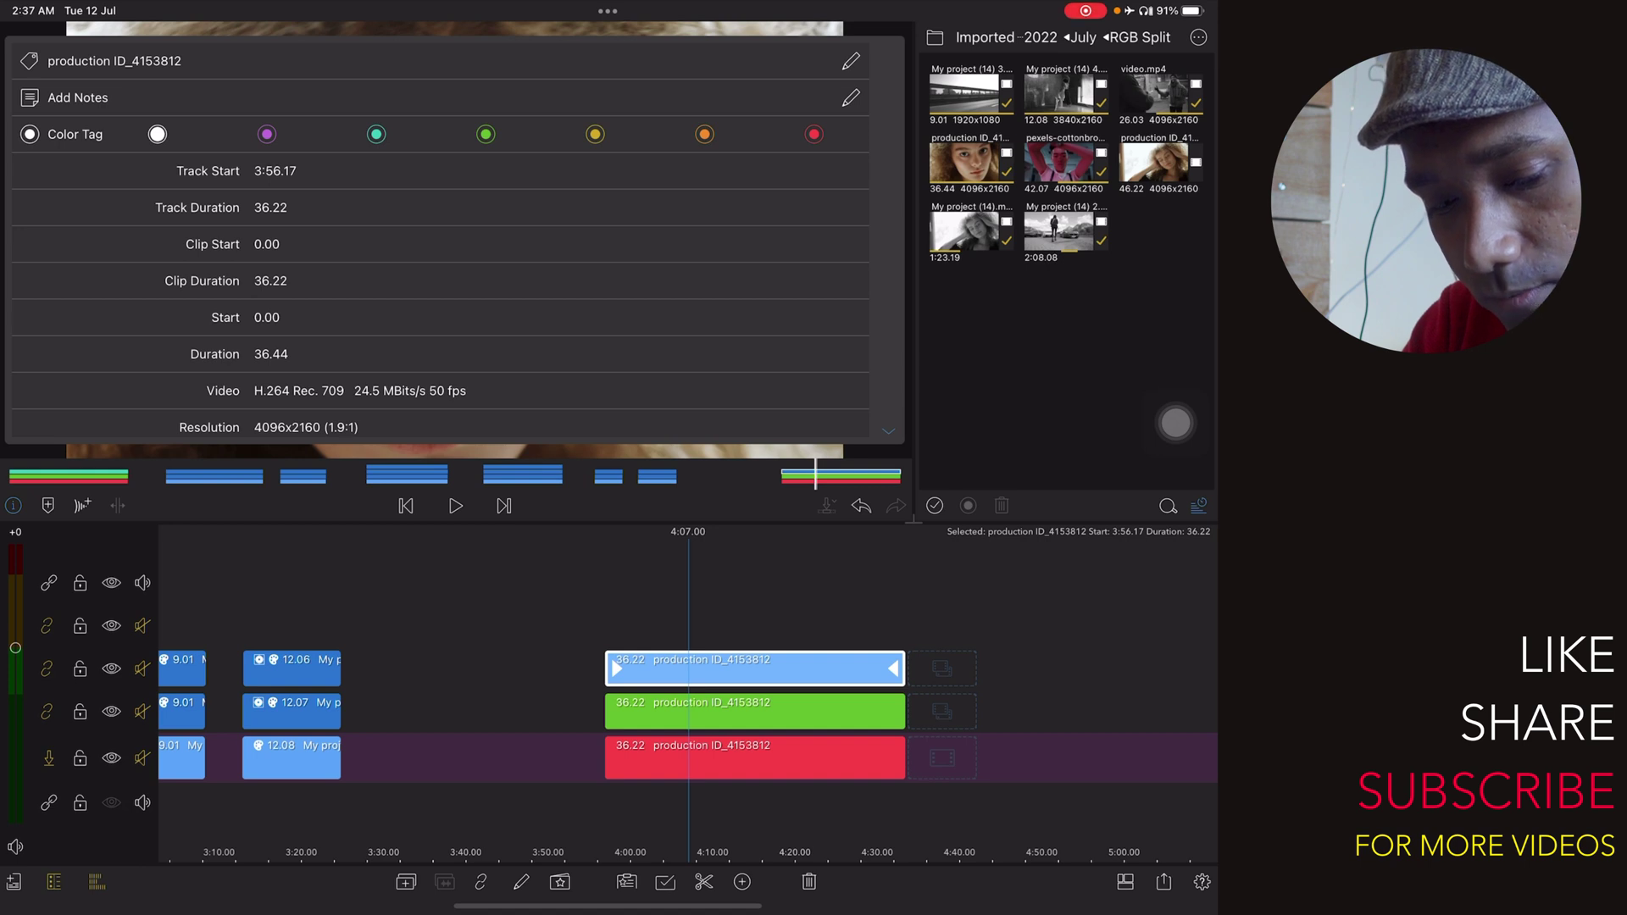
{"action": "left_click", "coordinate": [13, 505]}
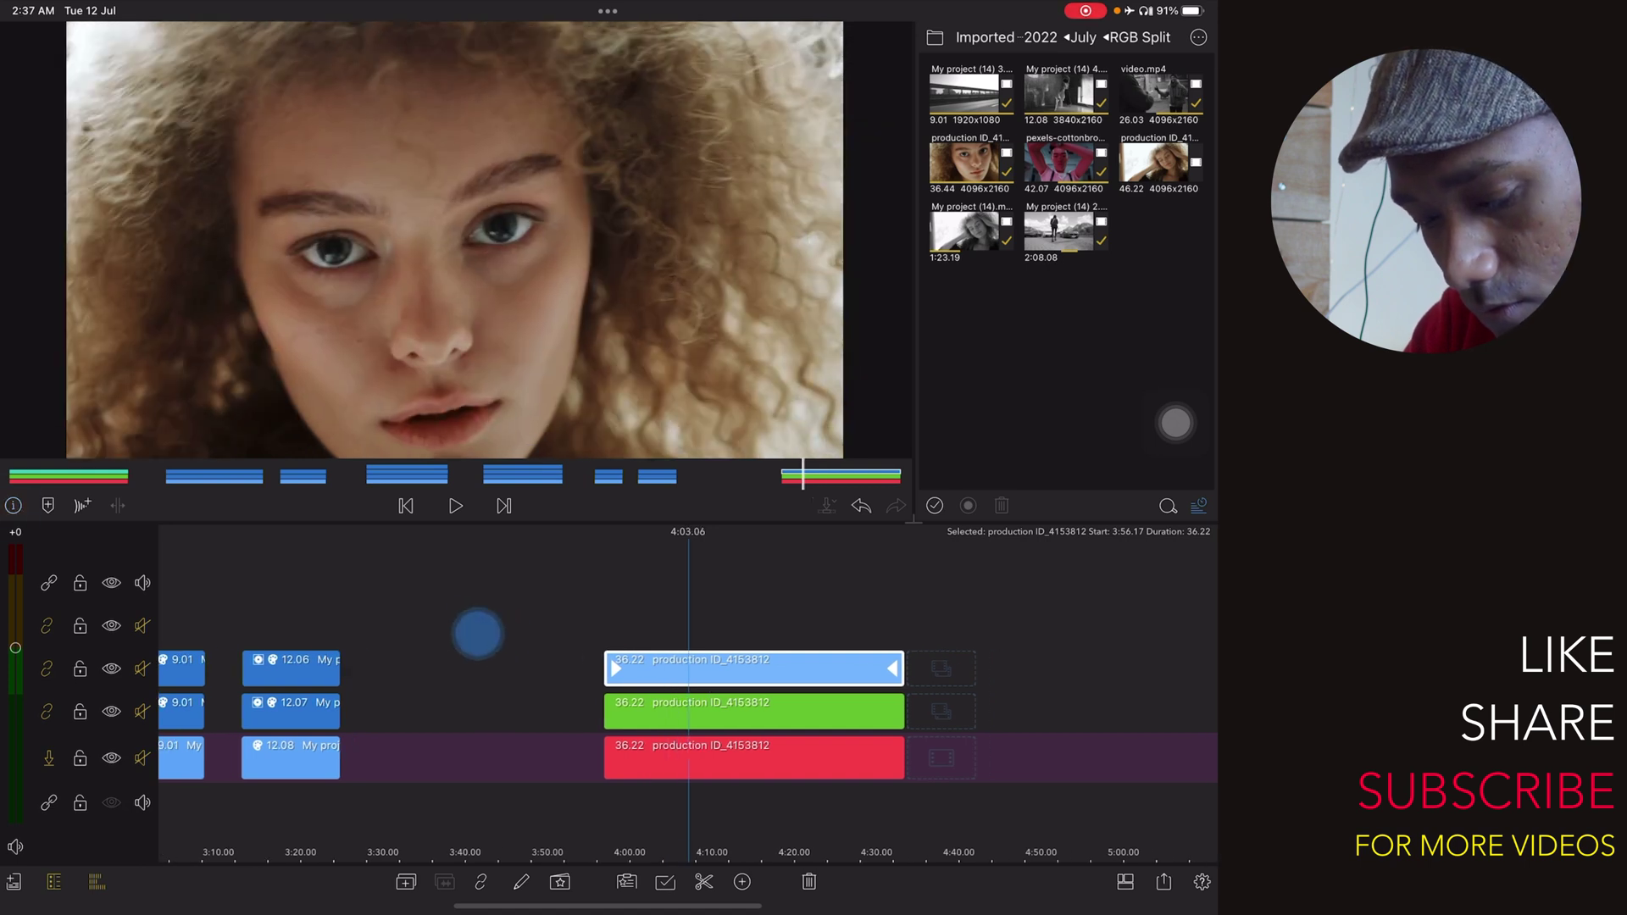
{"action": "left_click_drag", "start_coordinate": [476, 636], "coordinate": [498, 635]}
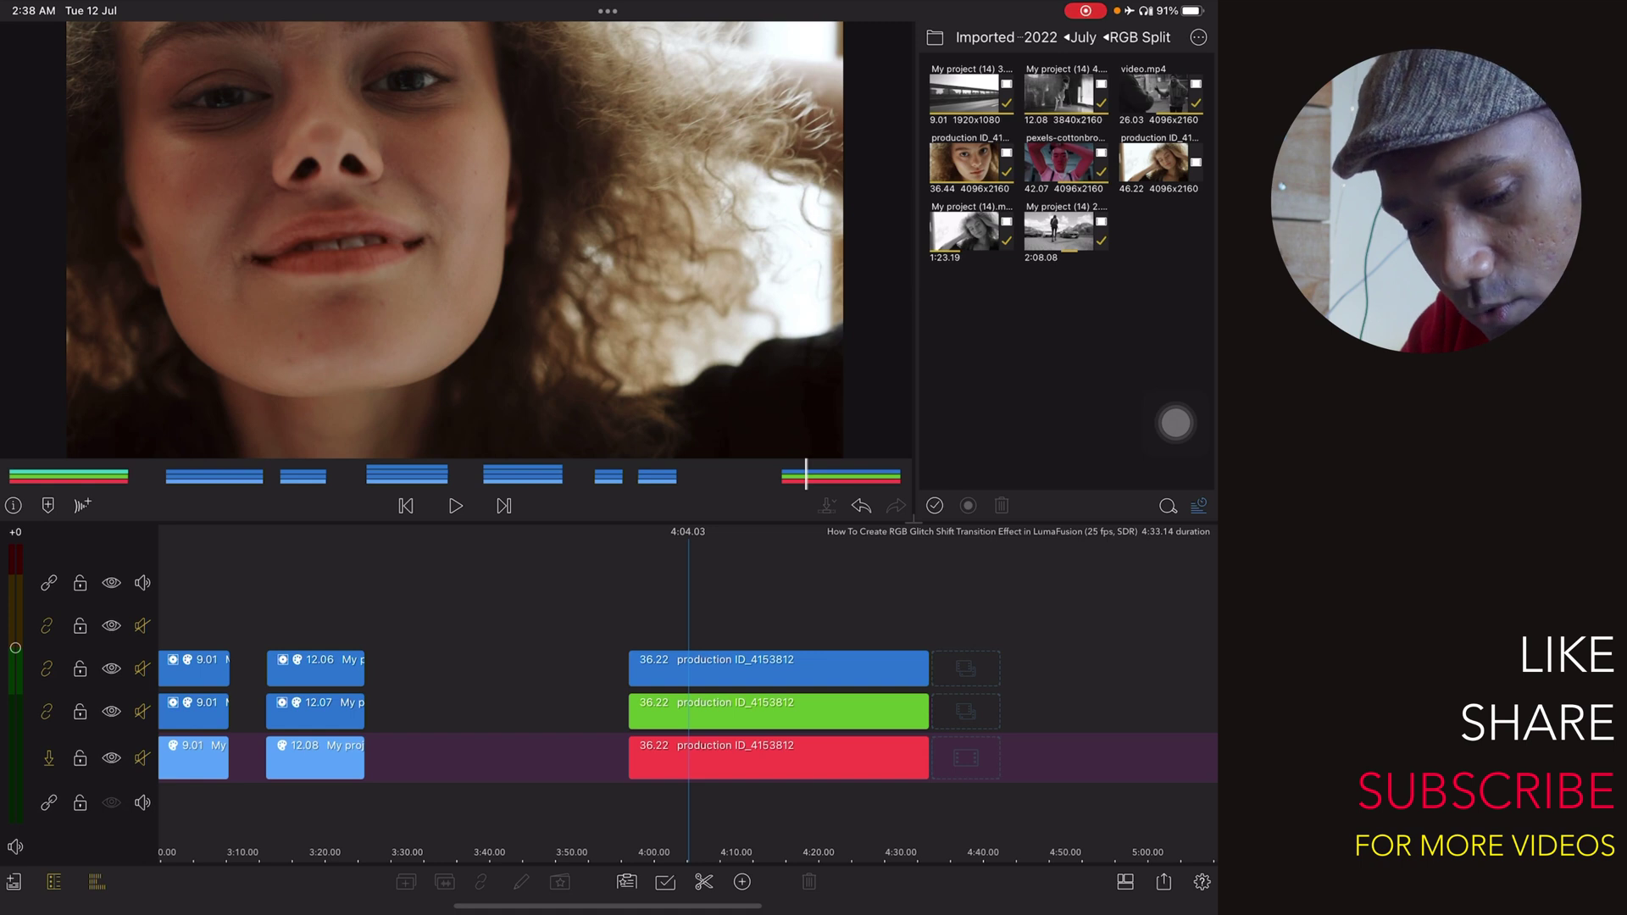
- Hide the upper two tracks and start an Original preset adjustment on the red clip
{"action": "left_click", "coordinate": [110, 667]}
{"action": "left_click", "coordinate": [111, 711]}
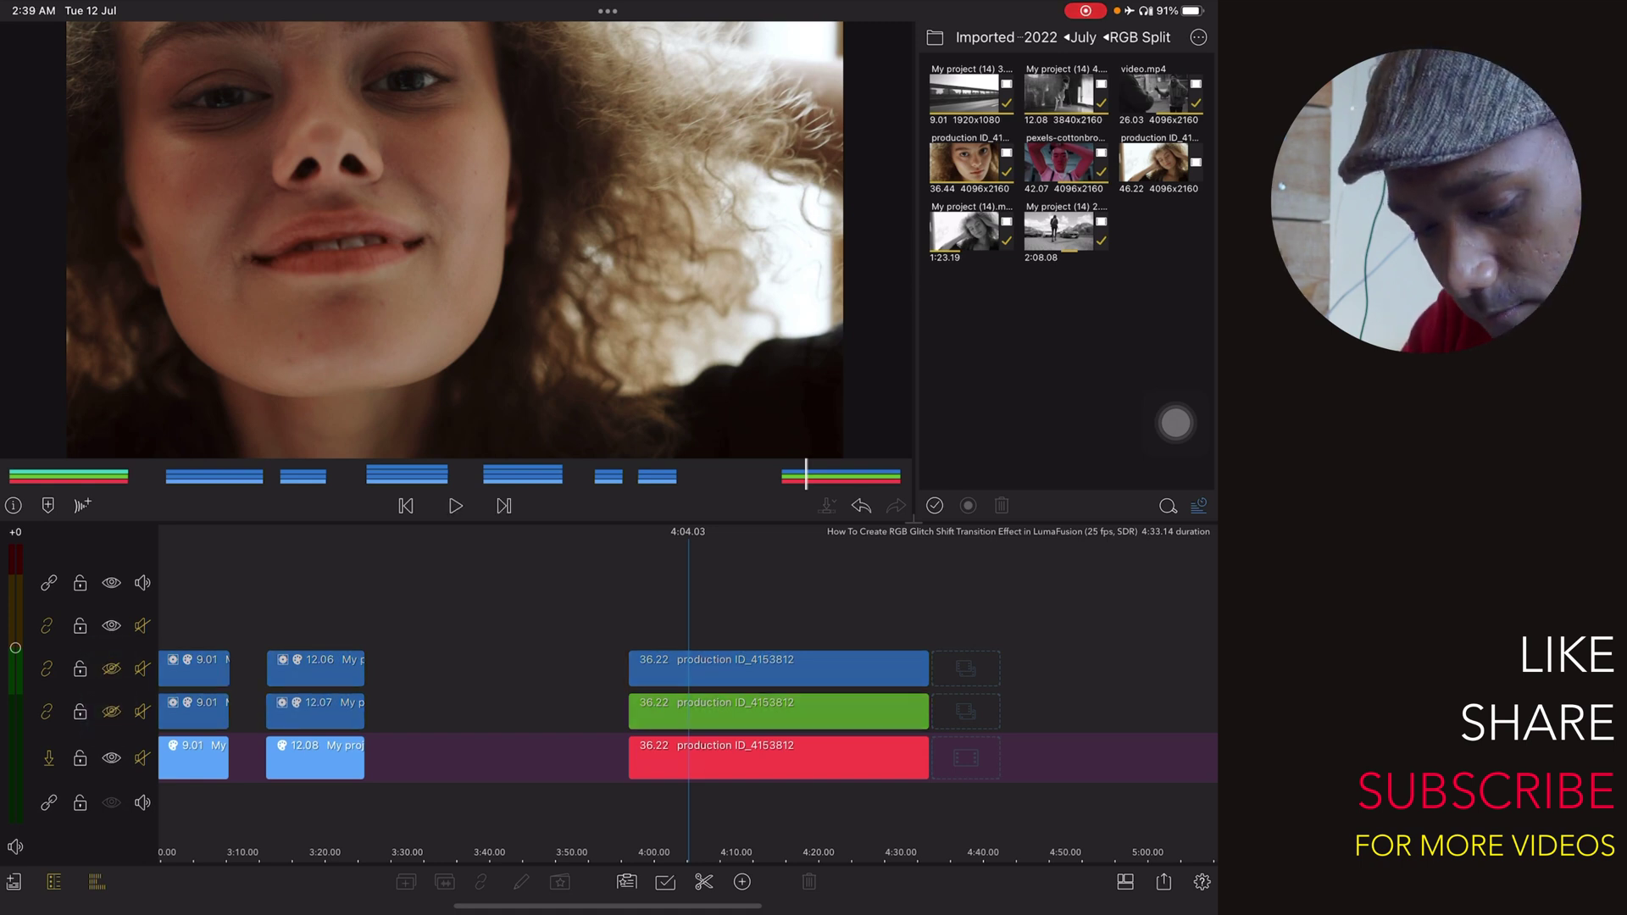
{"action": "left_click", "coordinate": [778, 758]}
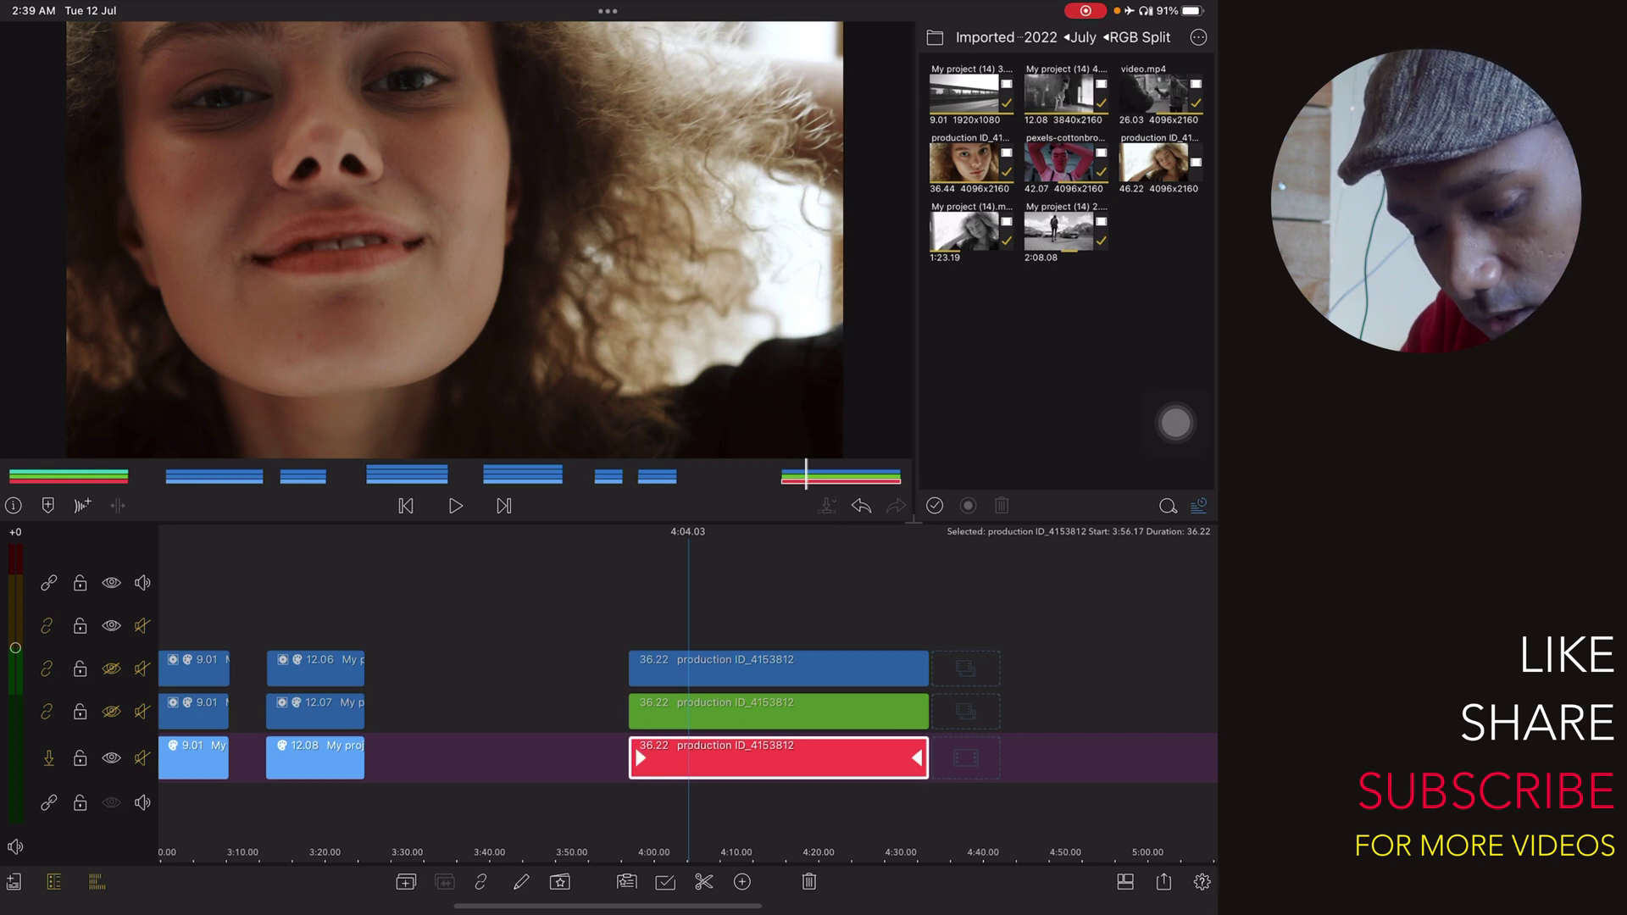
{"action": "left_click", "coordinate": [520, 881]}
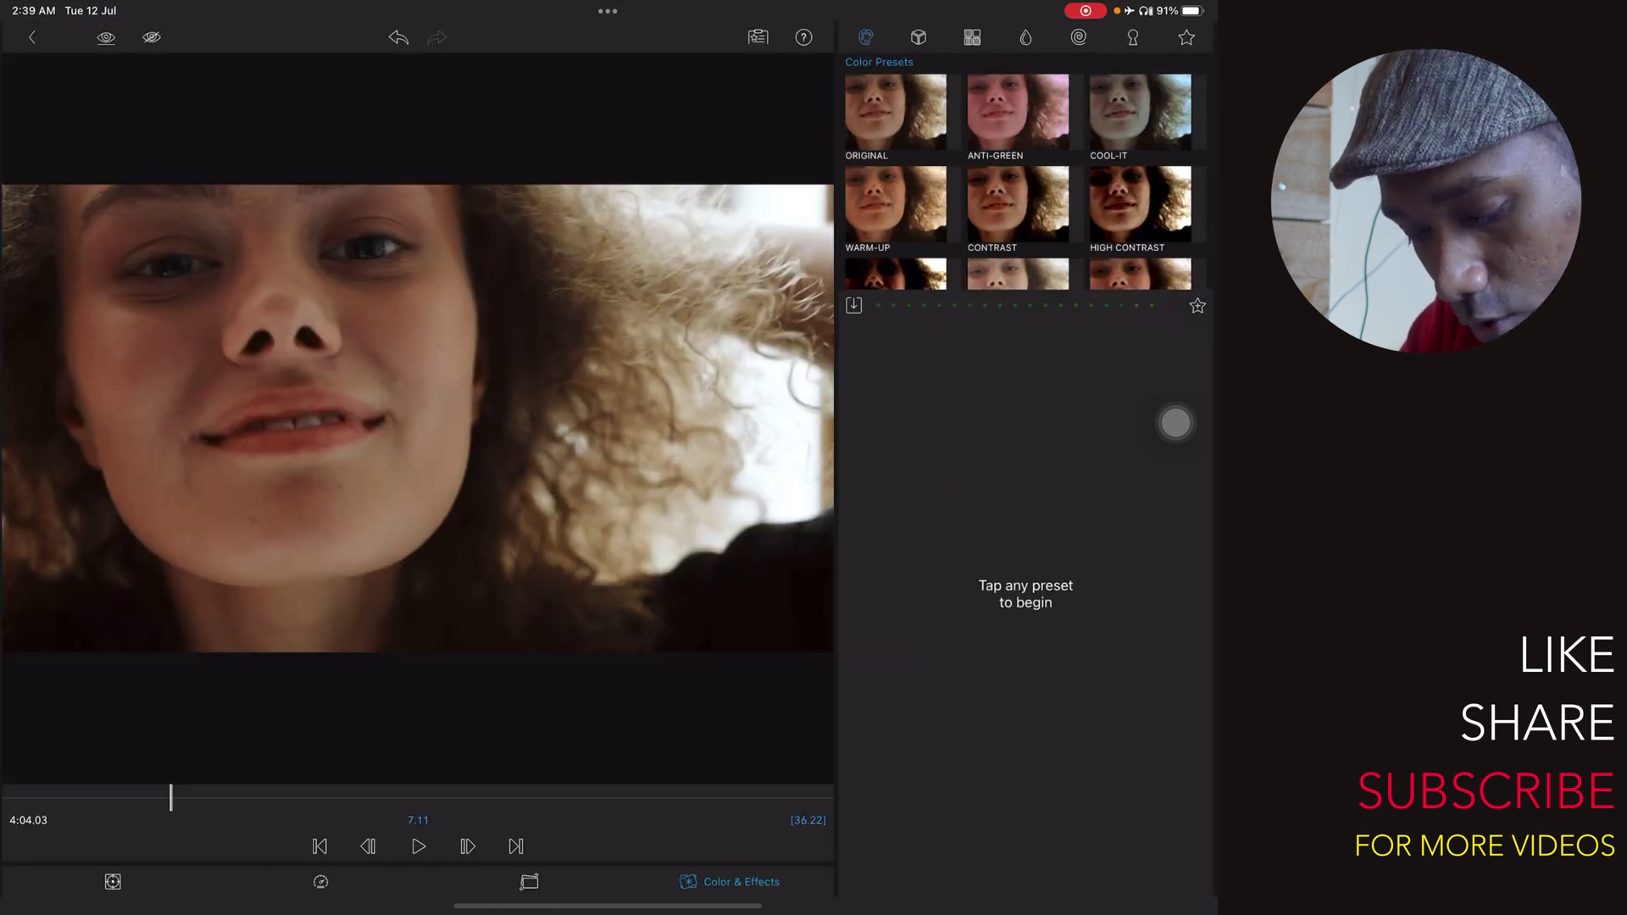
{"action": "left_click", "coordinate": [730, 881]}
{"action": "left_click", "coordinate": [1033, 881]}
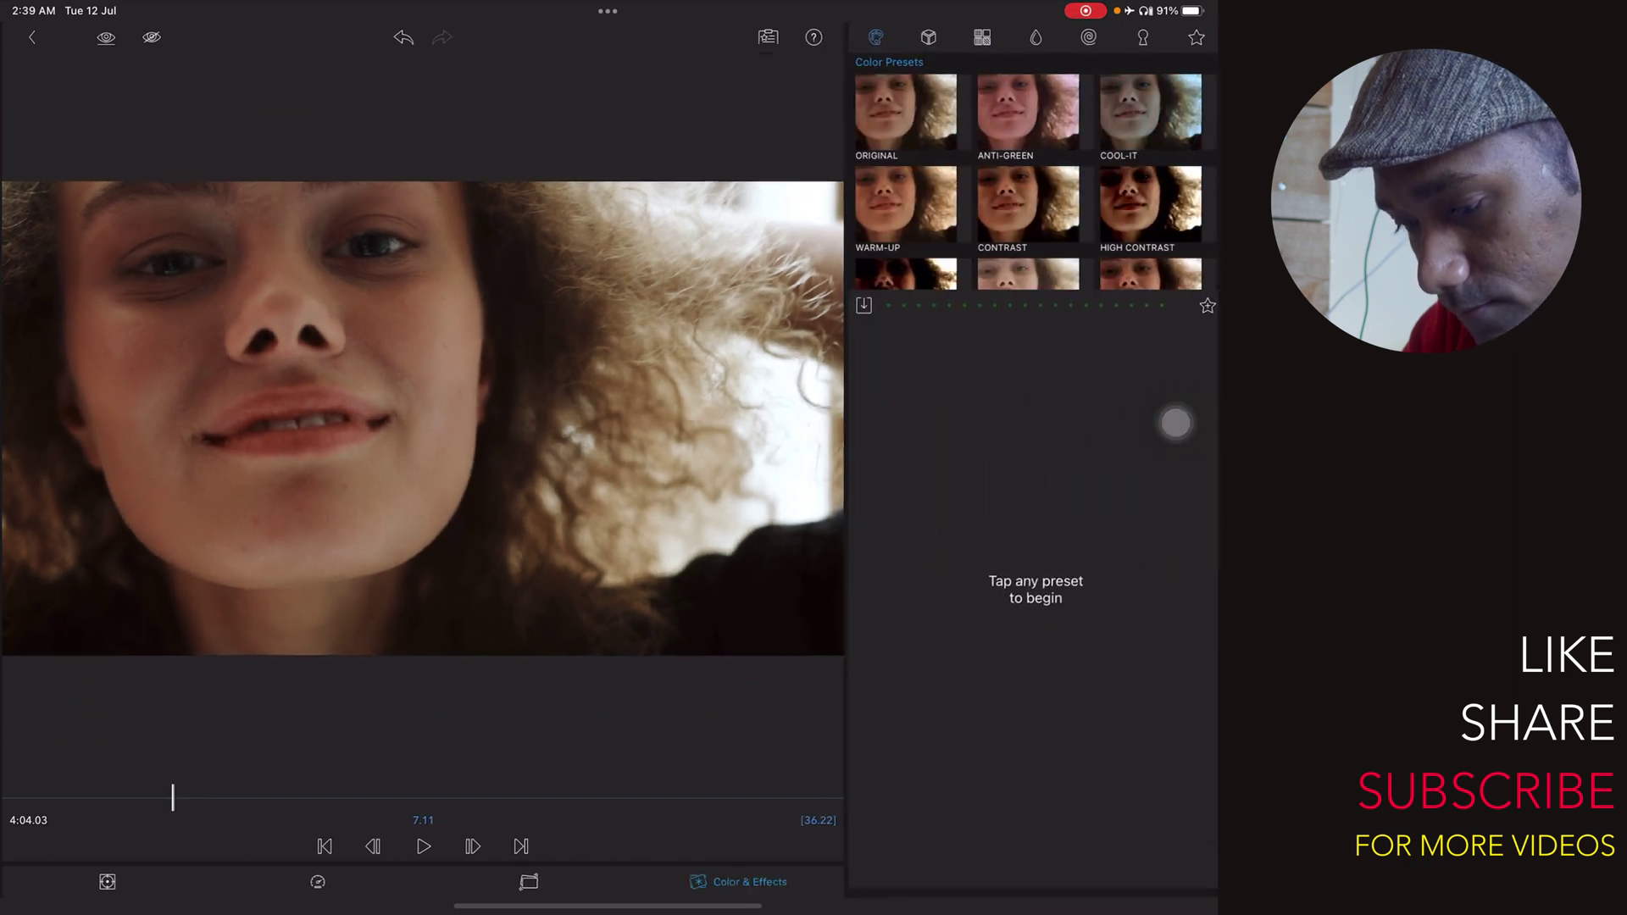
{"action": "left_click", "coordinate": [878, 108]}
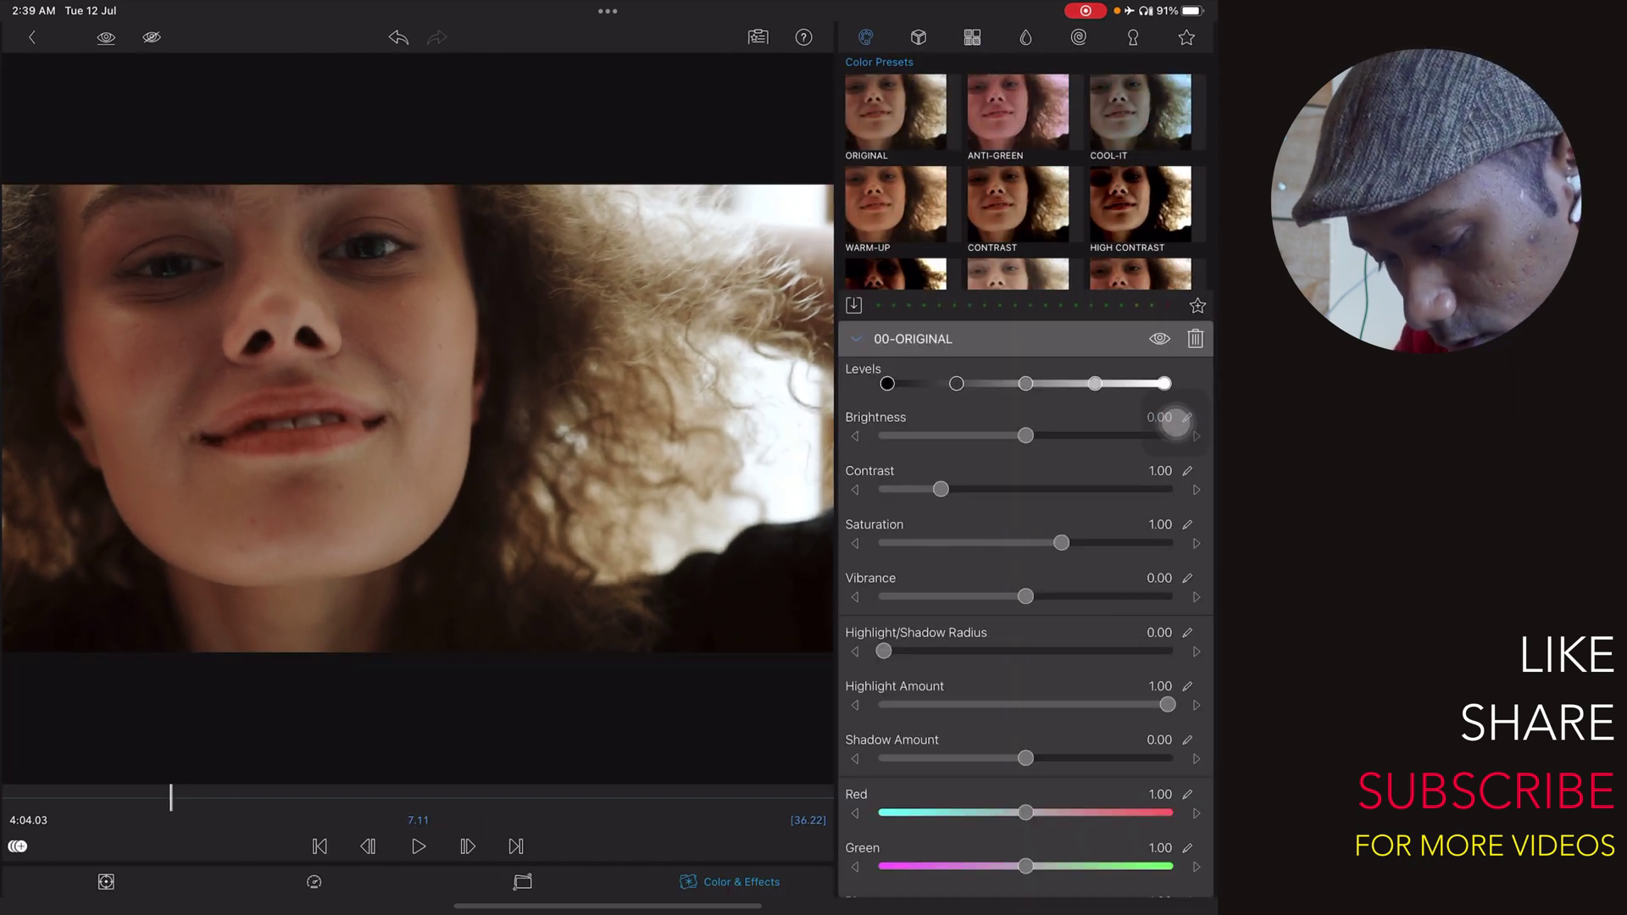
{"action": "scroll", "coordinate": [1025, 573], "scroll_direction": "down", "scroll_amount": 2}
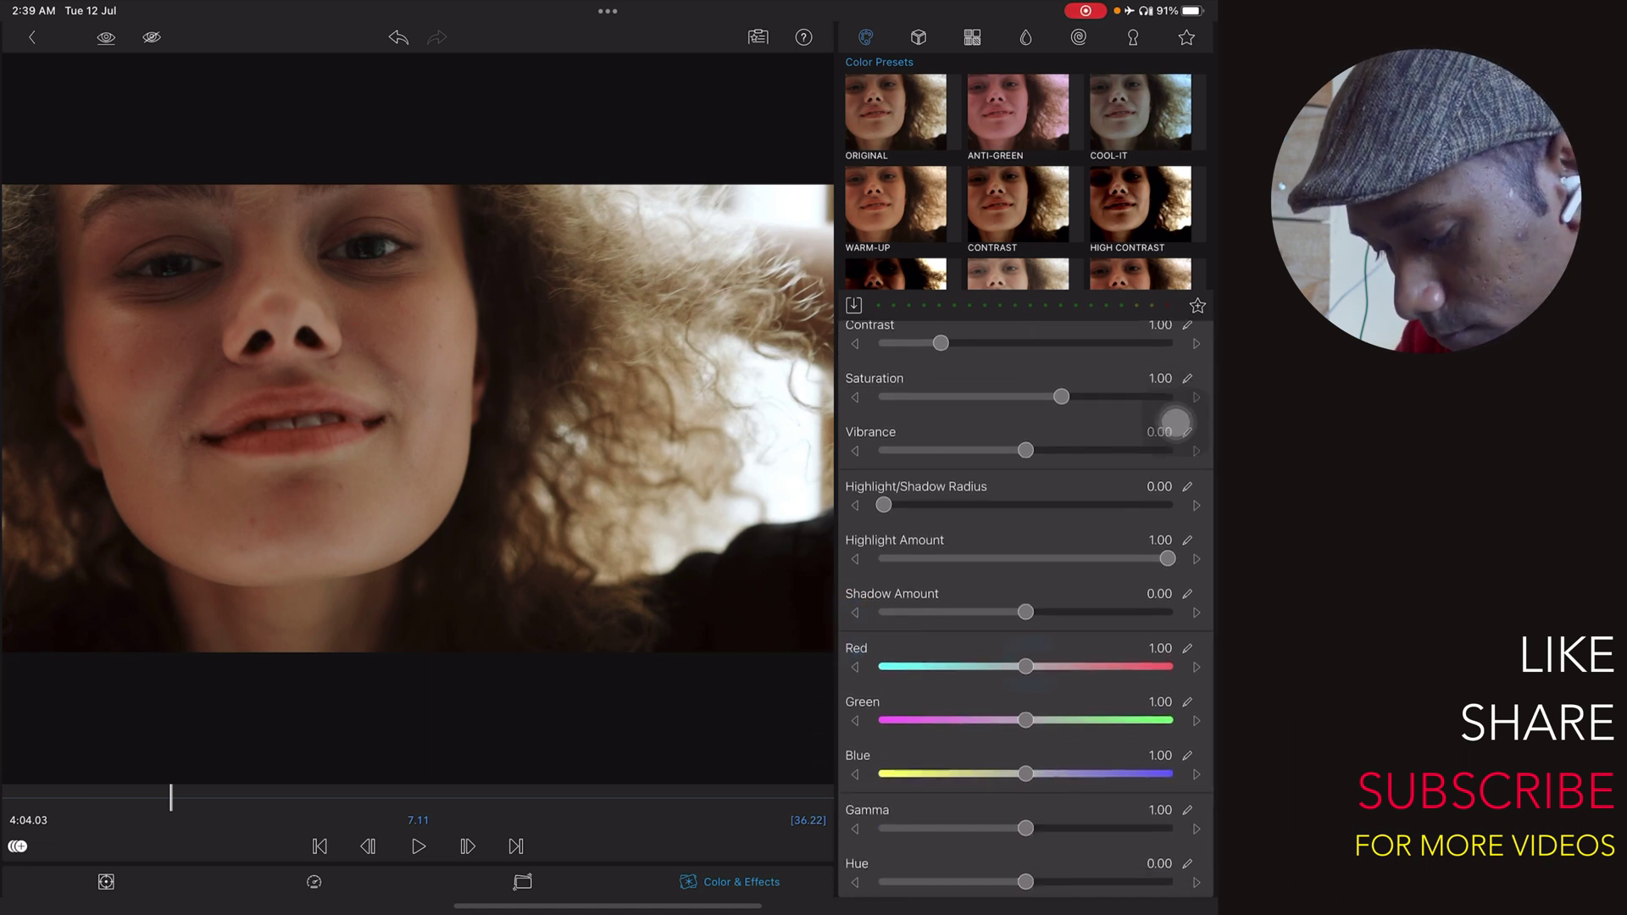
- Boost the red clip's Red channel to 1.50 and give it a red tint
{"action": "left_click_drag", "start_coordinate": [1025, 666], "coordinate": [1168, 666]}
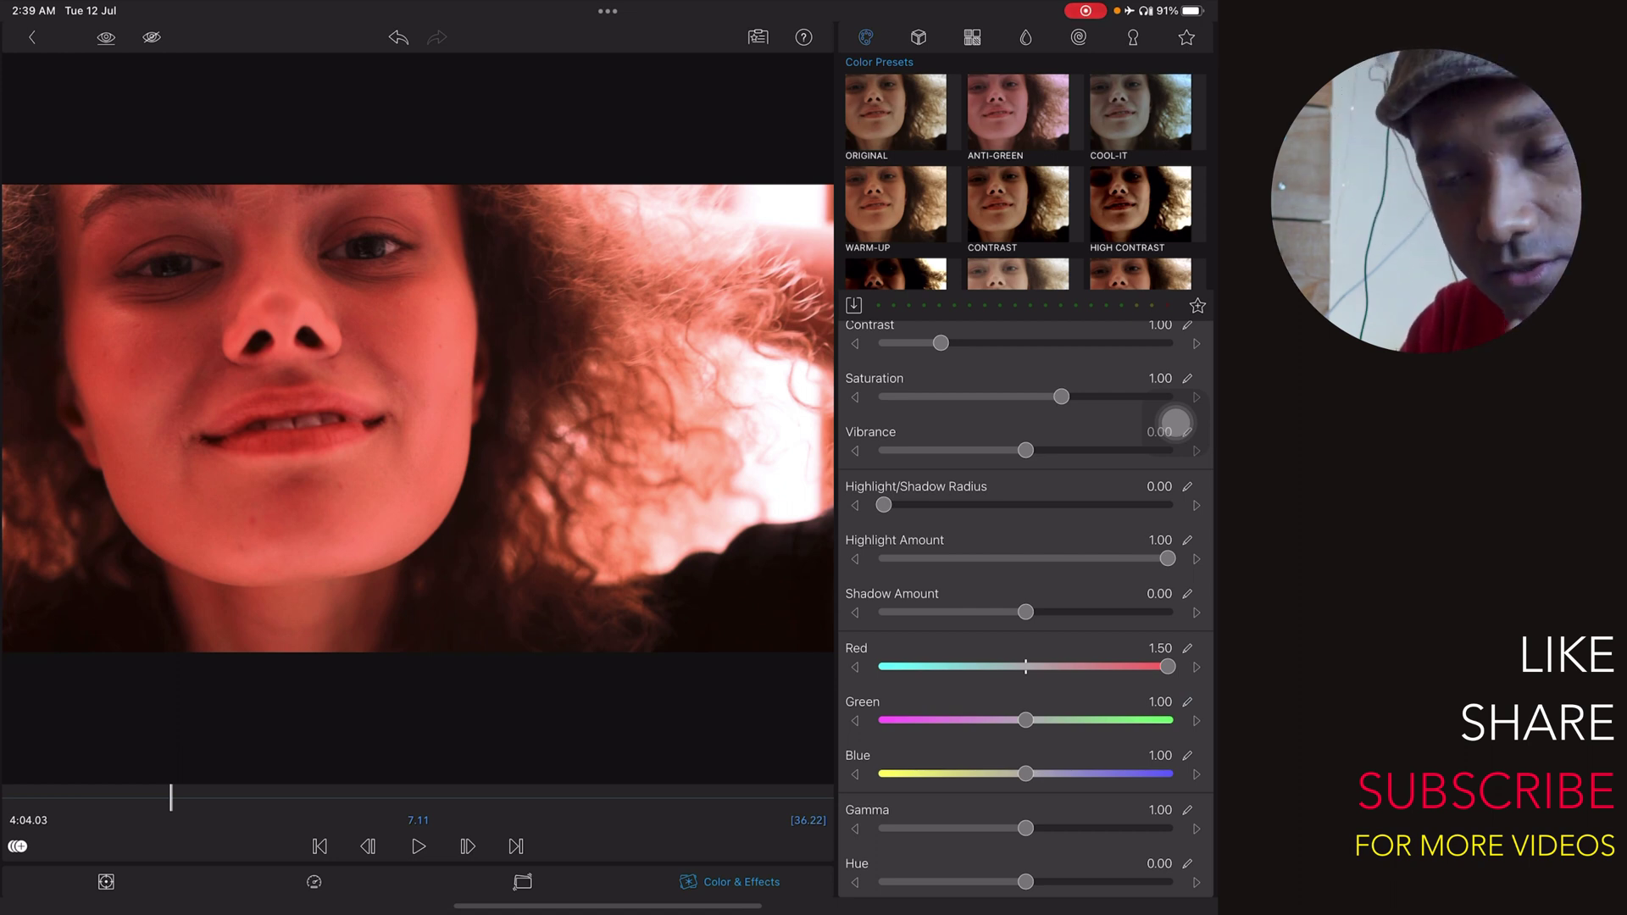
{"action": "scroll", "coordinate": [1175, 424], "scroll_direction": "down", "scroll_amount": 3}
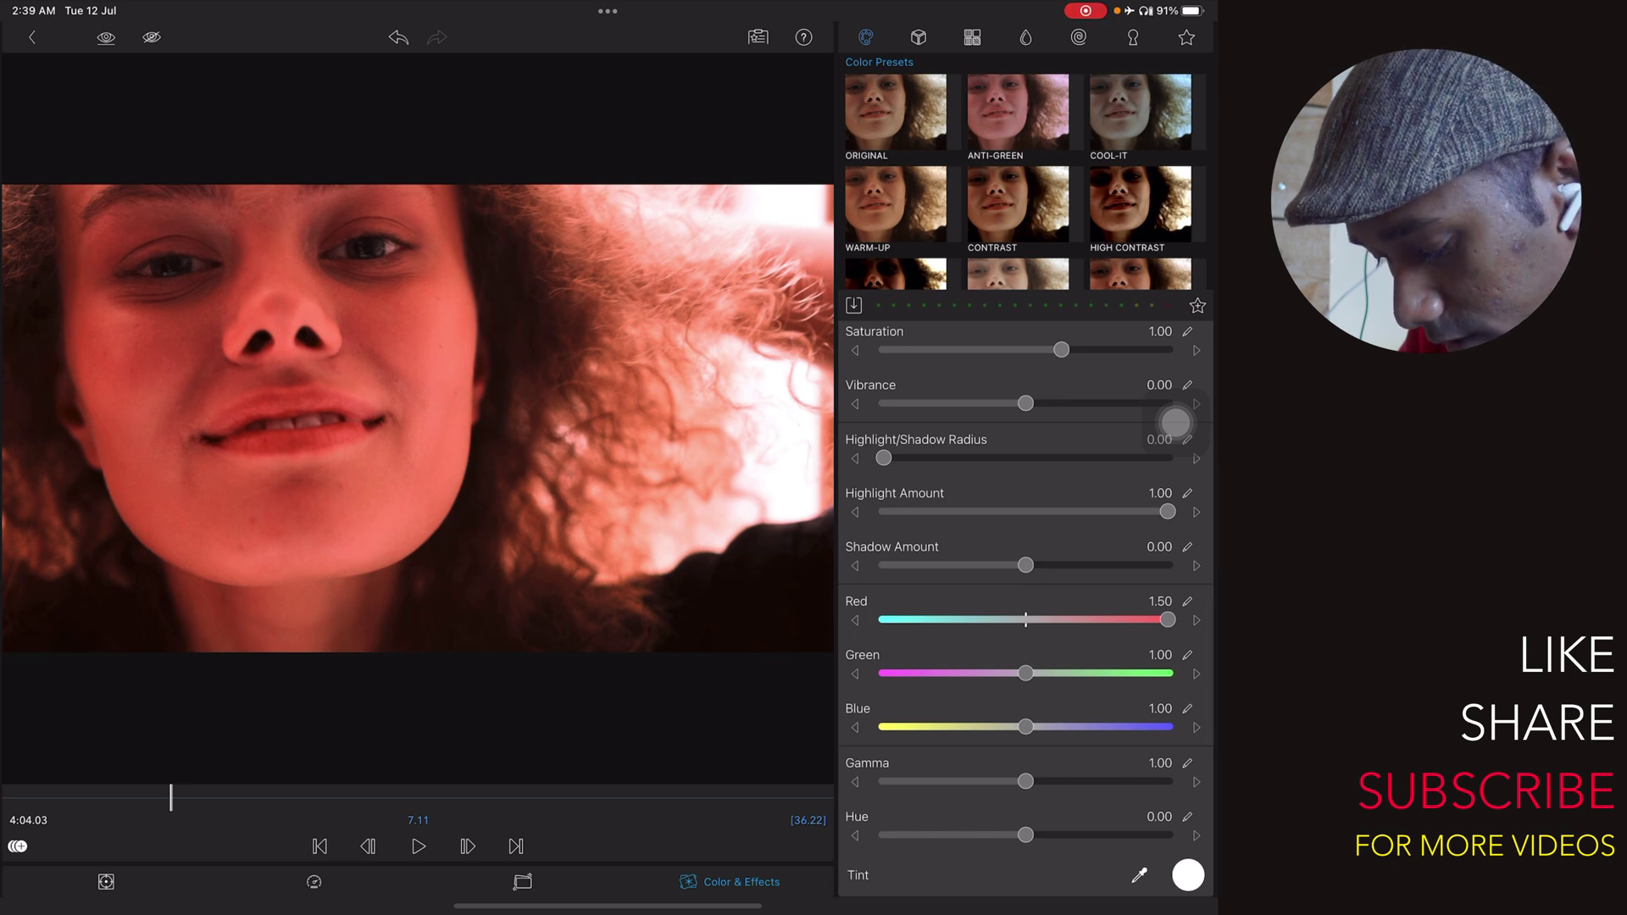
{"action": "left_click", "coordinate": [1188, 875]}
{"action": "left_click", "coordinate": [1167, 758]}
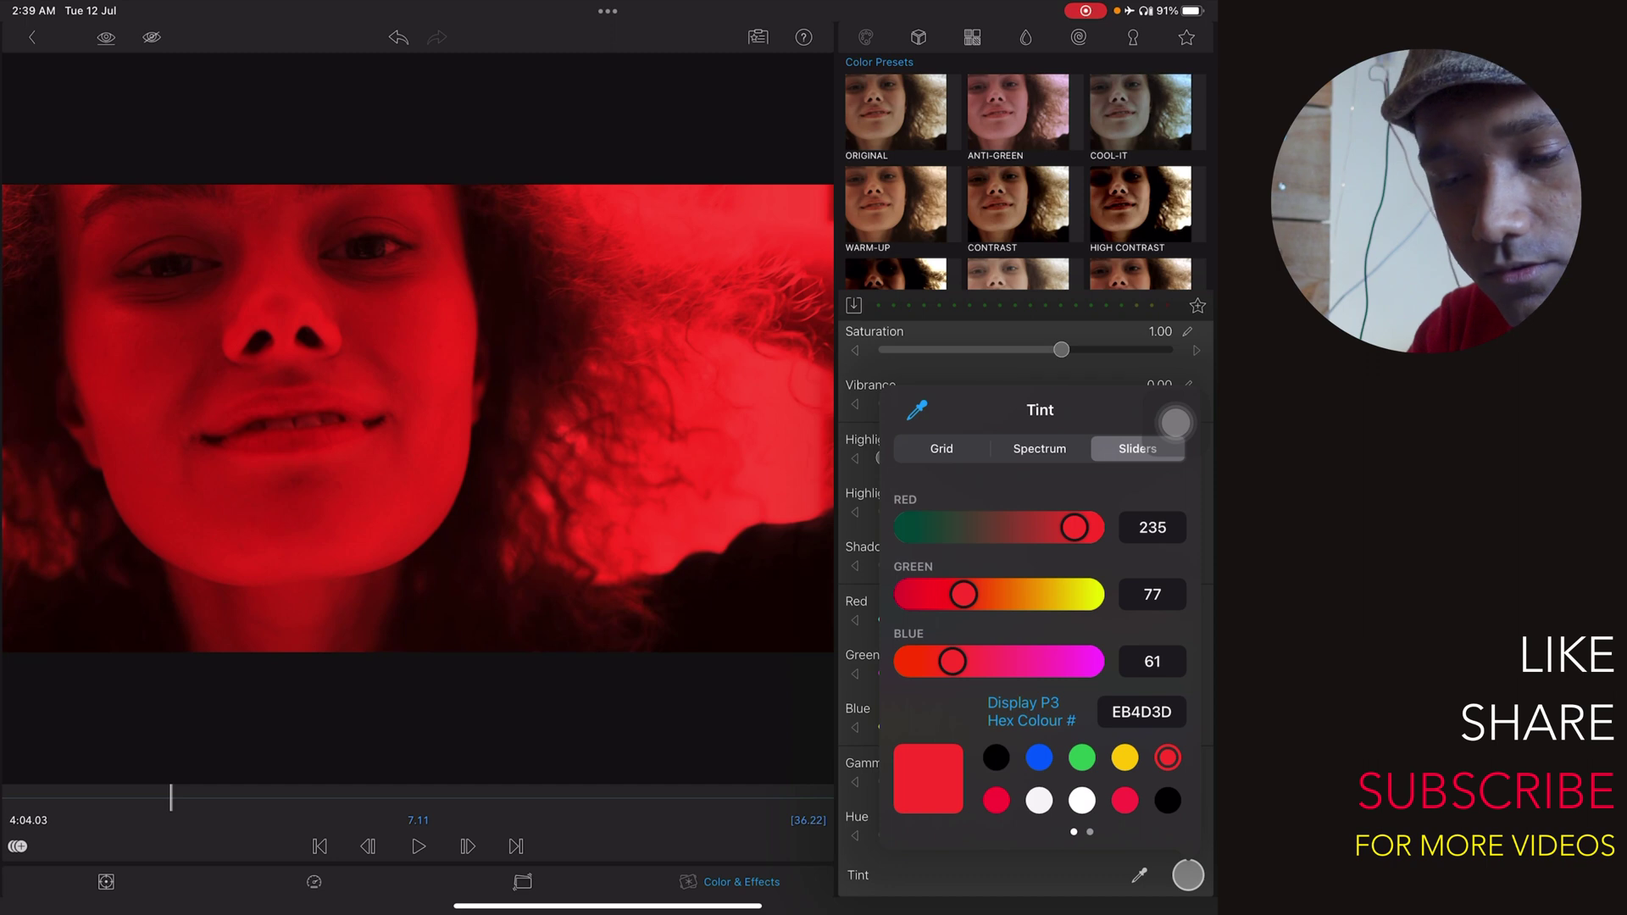
- Return to the timeline, unhide the middle track and edit the green clip's colour
{"action": "left_click", "coordinate": [32, 35]}
{"action": "left_click", "coordinate": [32, 36]}
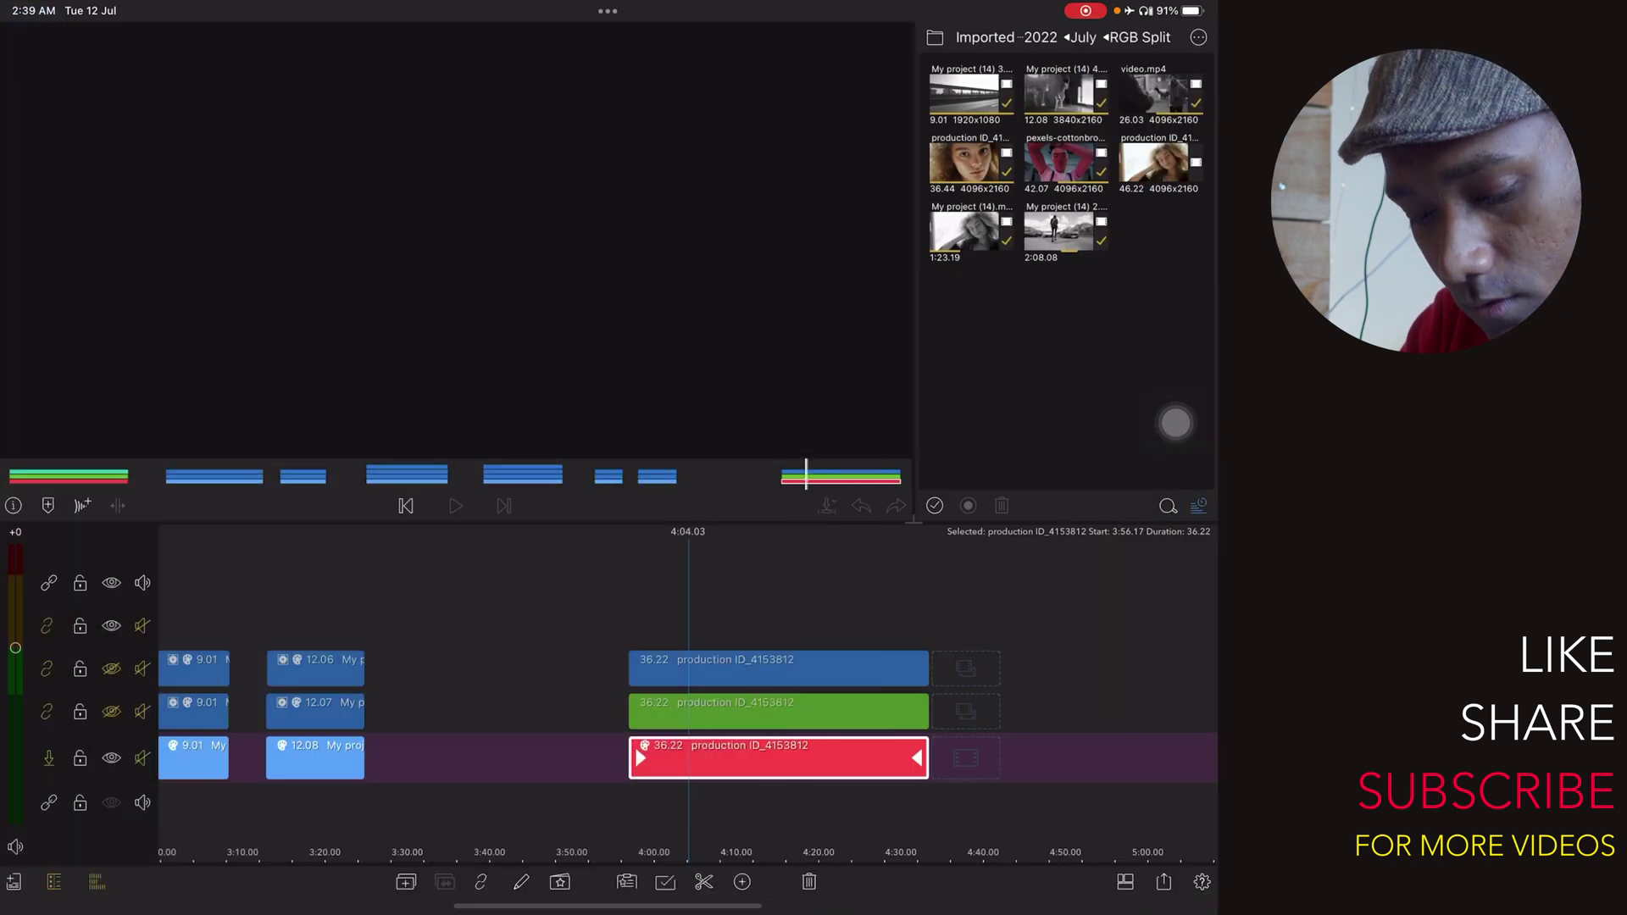
{"action": "left_click", "coordinate": [111, 711]}
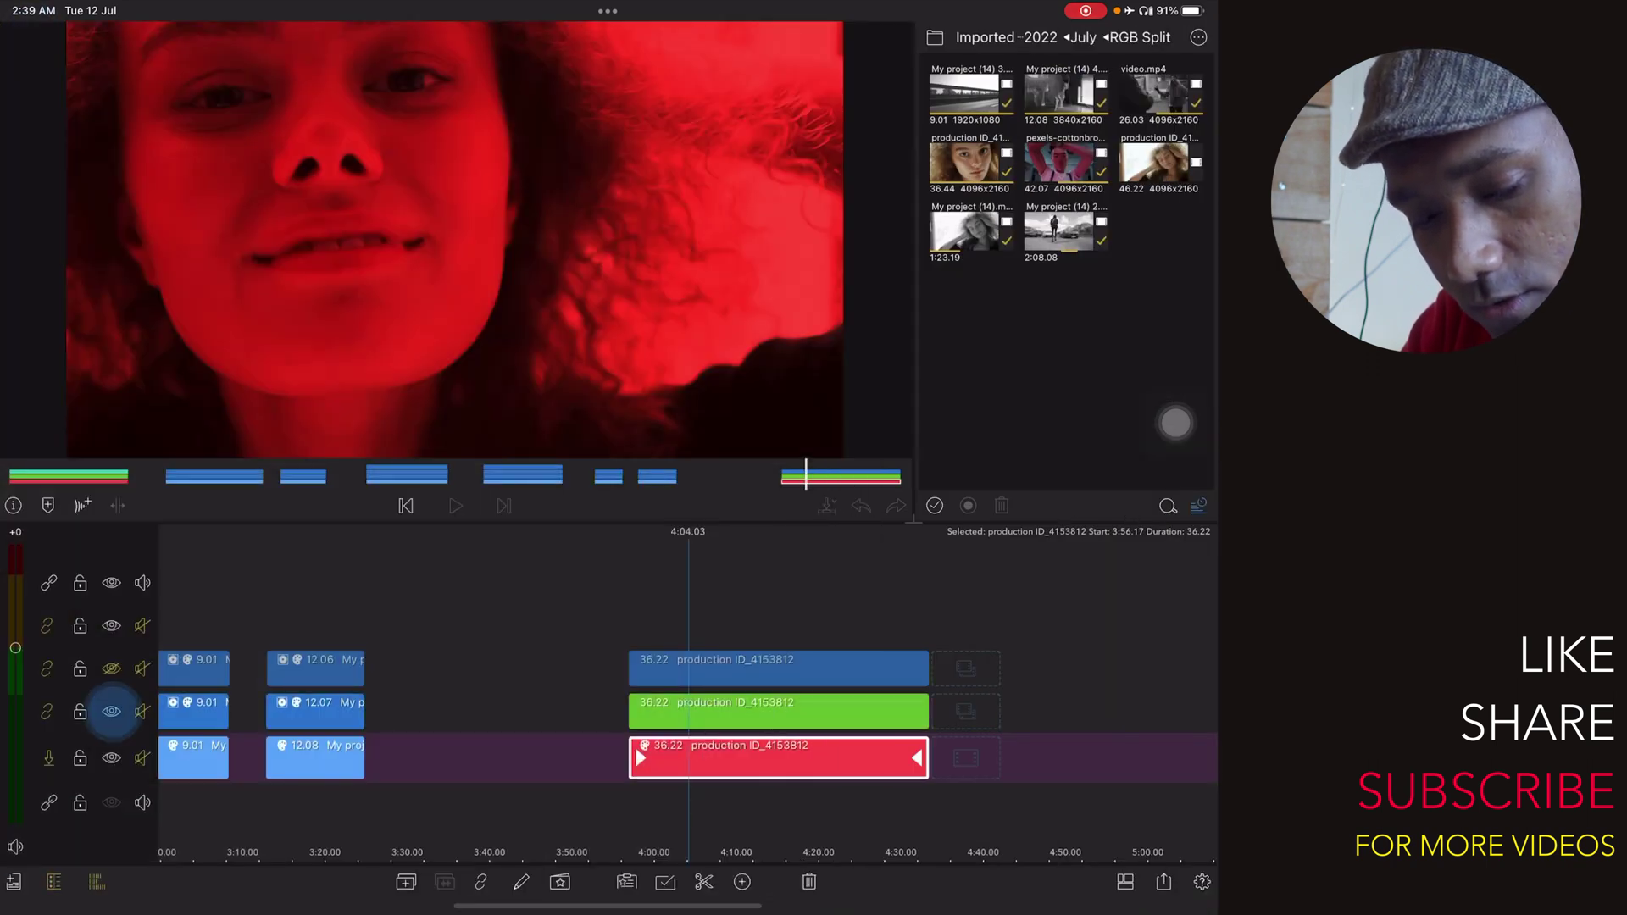
{"action": "left_click", "coordinate": [778, 711]}
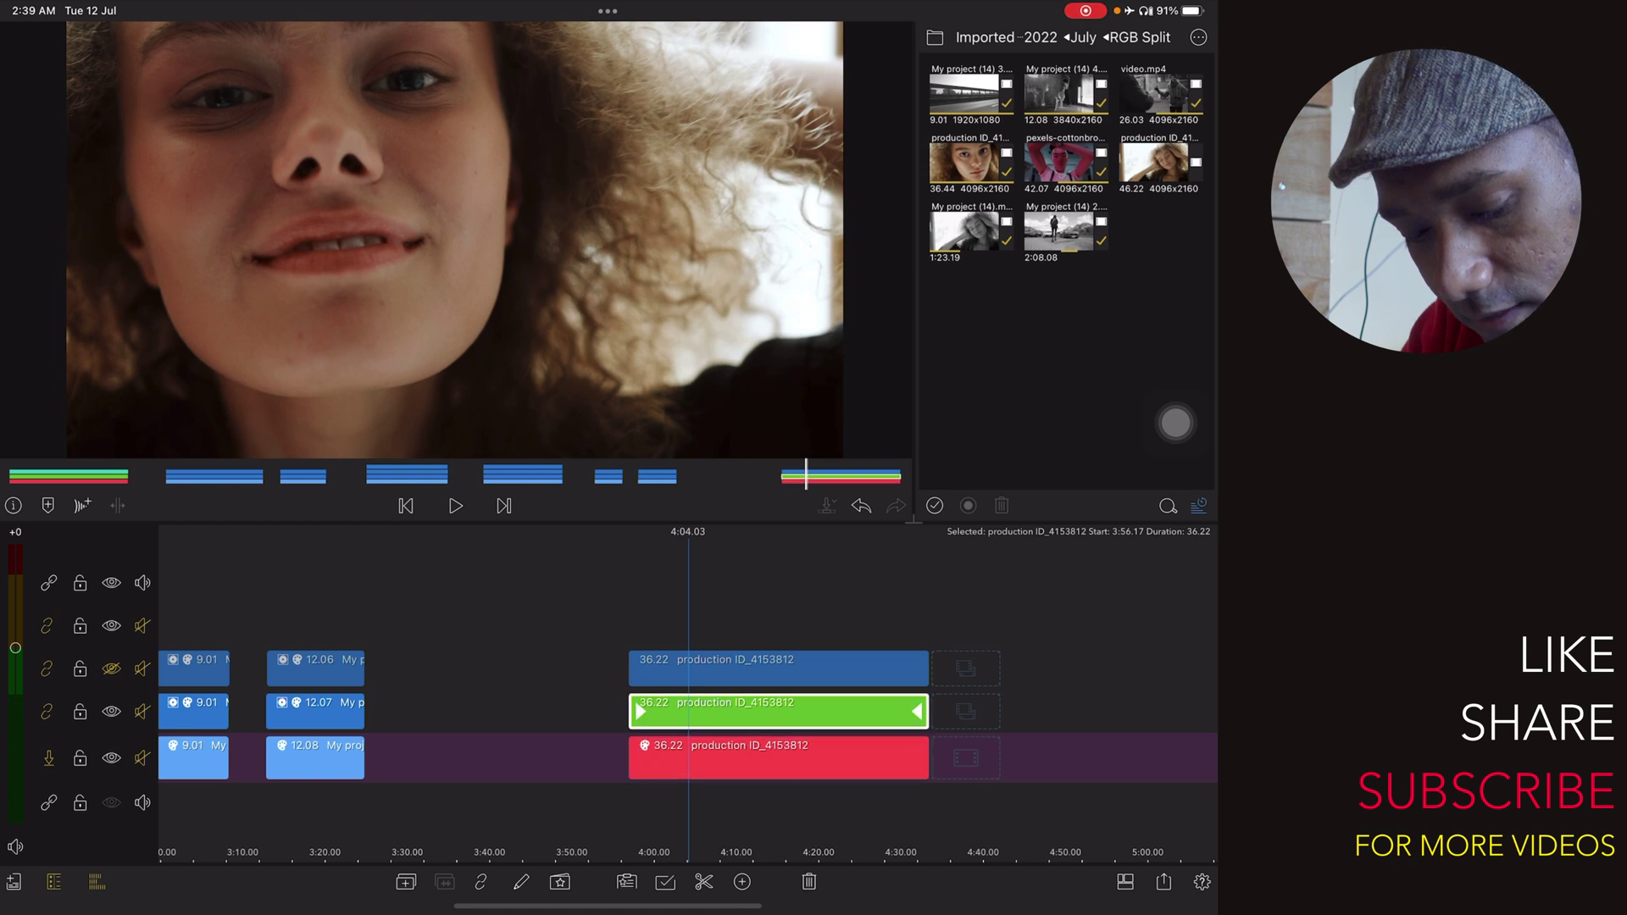
{"action": "left_click", "coordinate": [520, 880]}
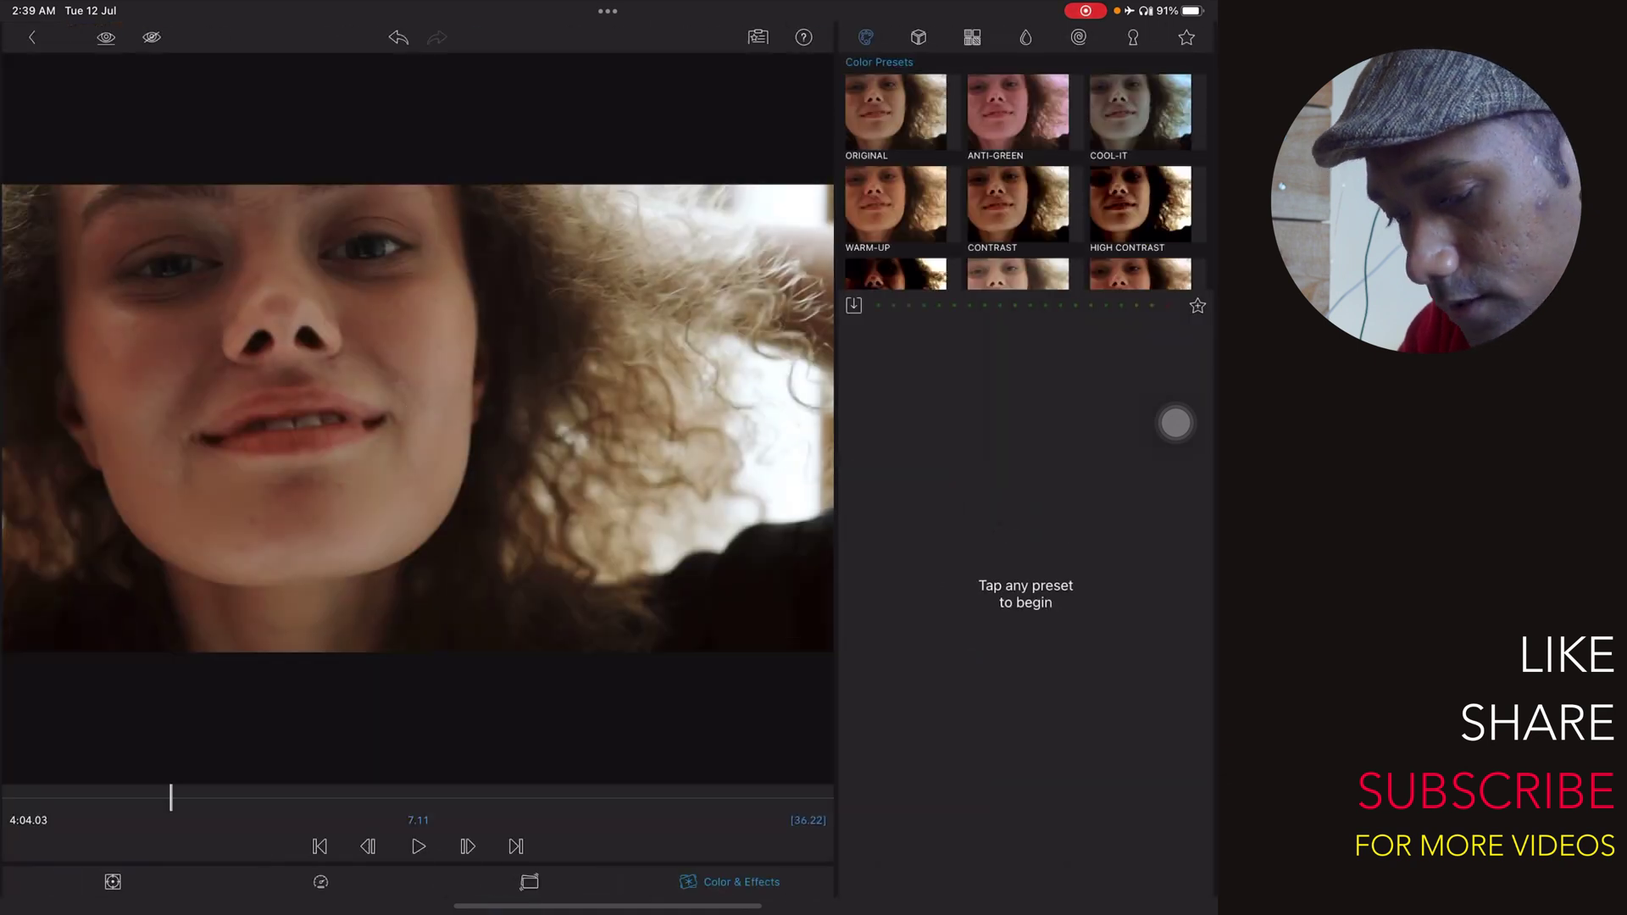
- Apply the Original preset, raise Green to 1.50 and choose the green tint swatch
{"action": "left_click", "coordinate": [896, 112]}
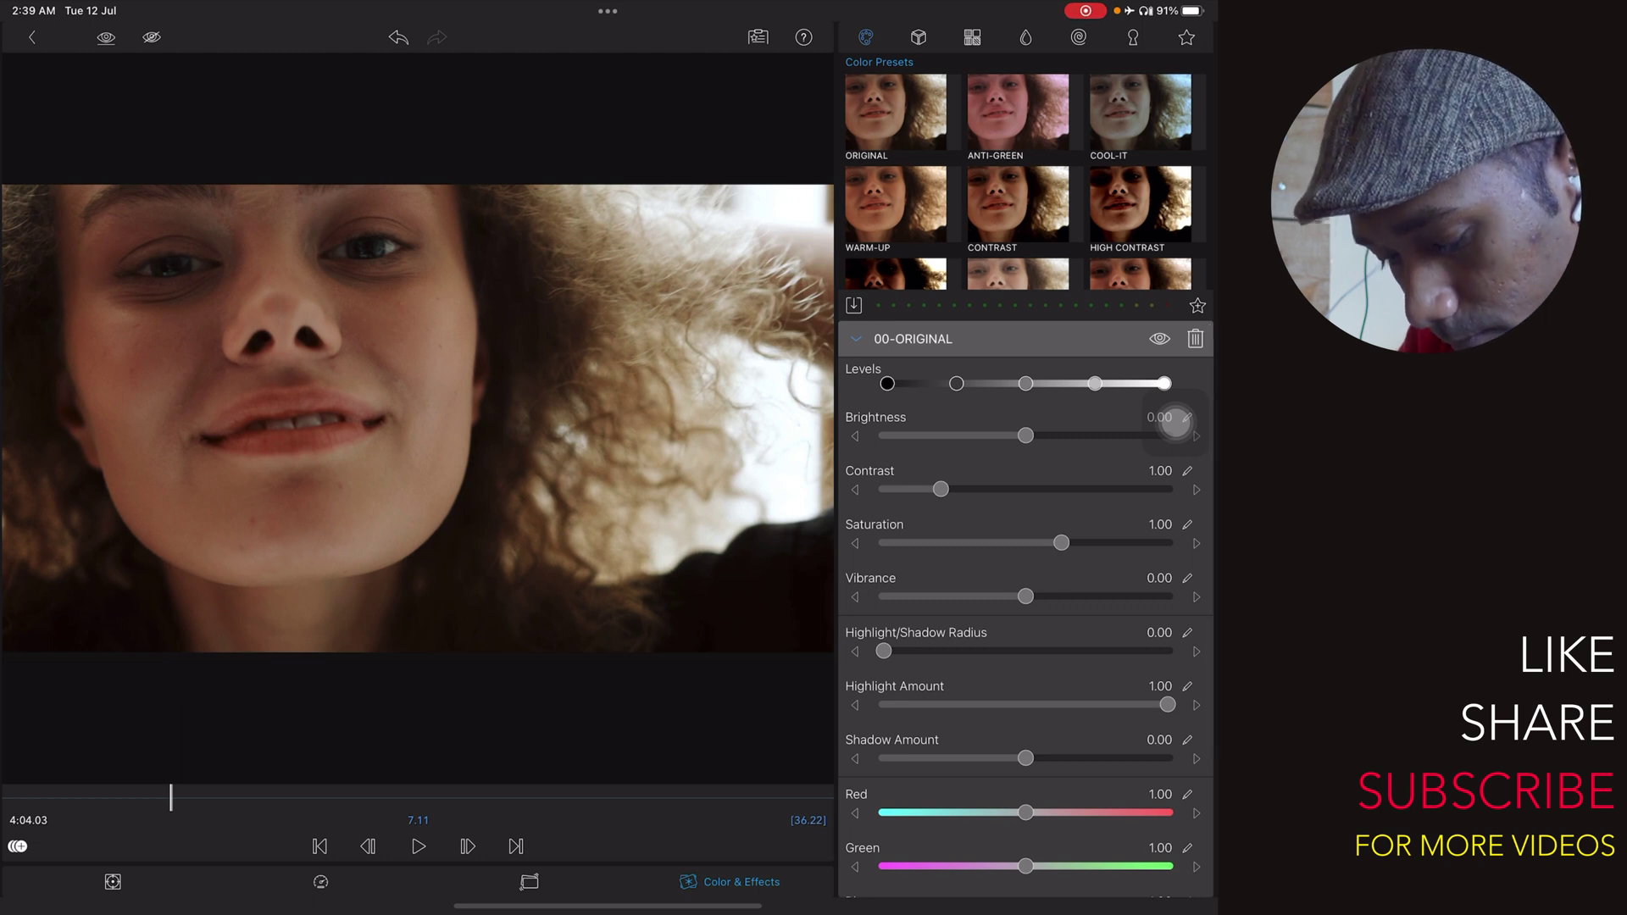
{"action": "left_click_drag", "start_coordinate": [967, 802], "coordinate": [814, 623]}
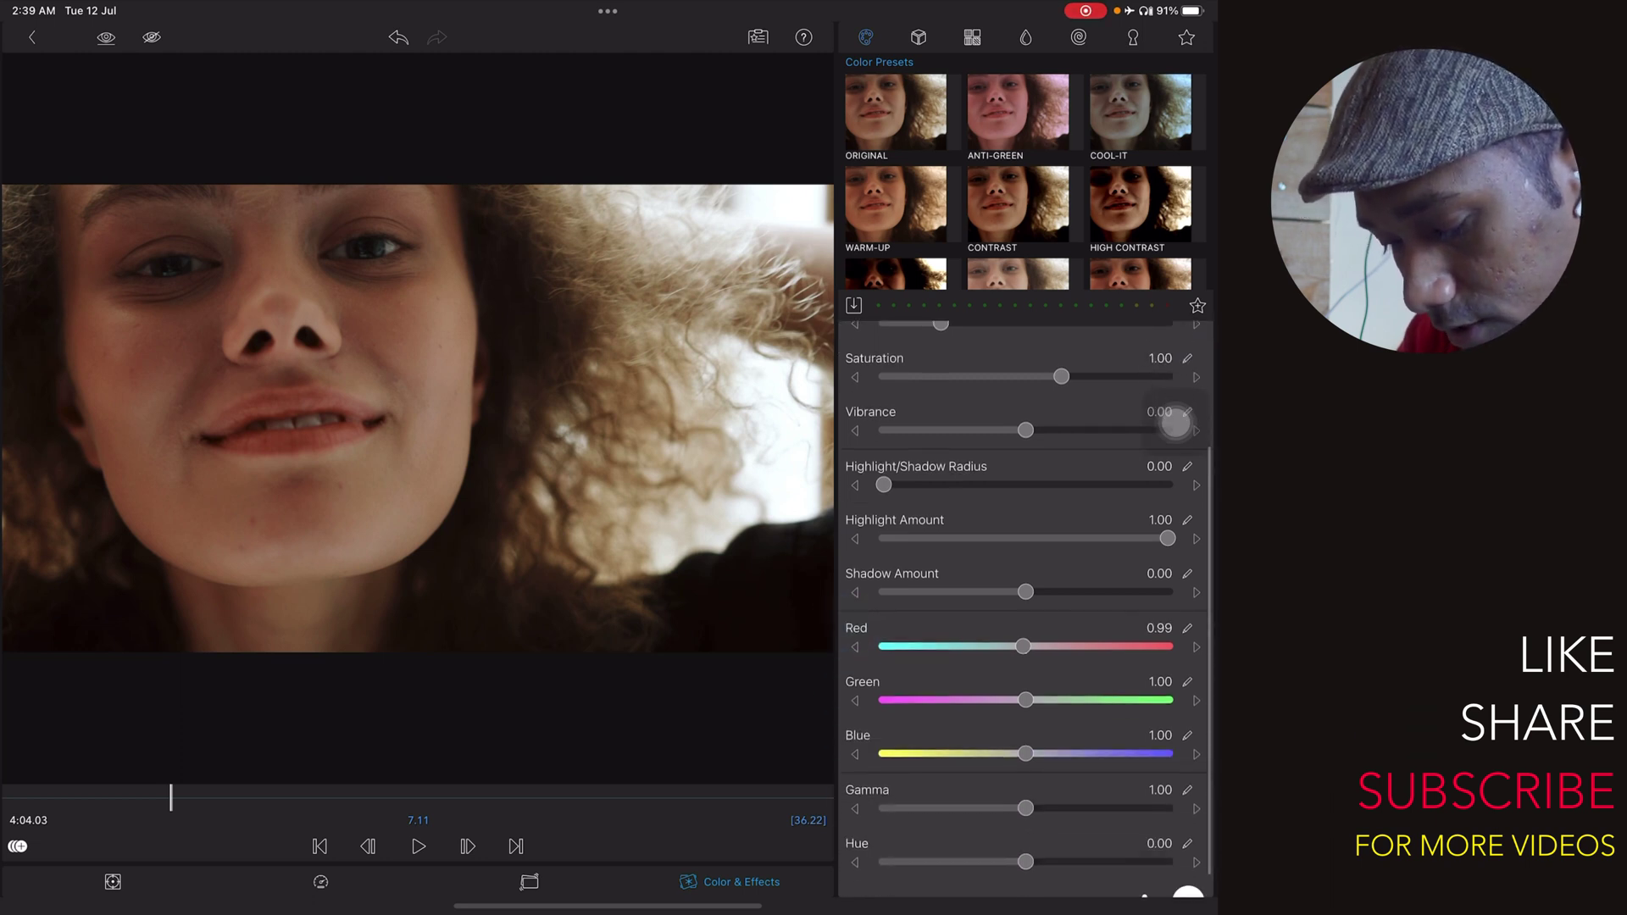
{"action": "left_click_drag", "start_coordinate": [1025, 701], "coordinate": [1202, 731]}
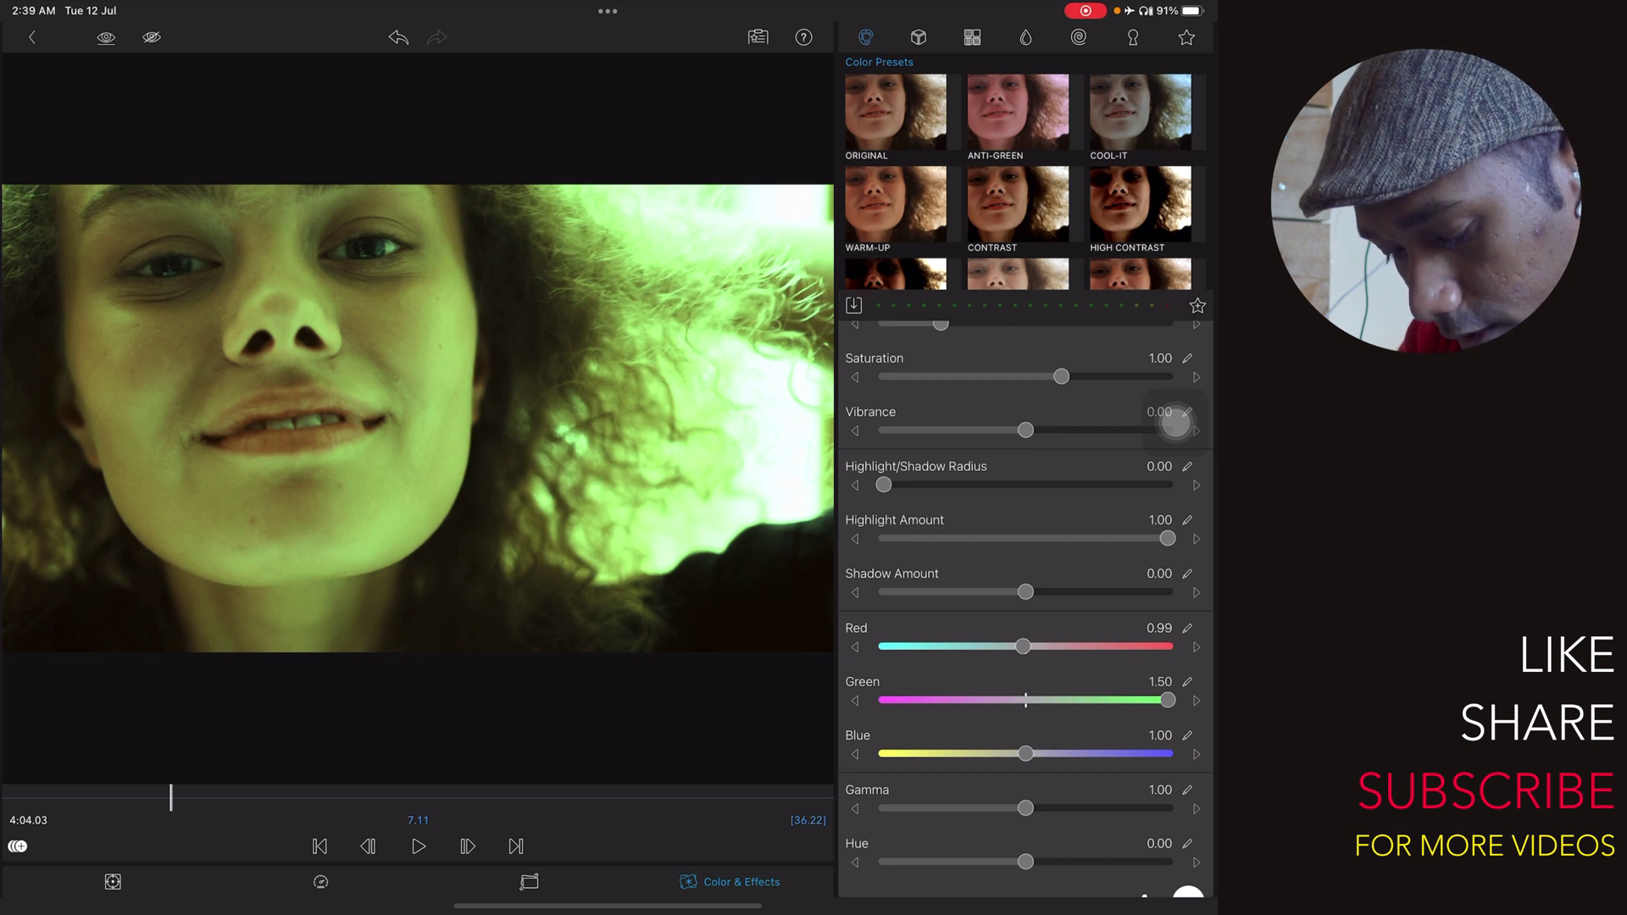
{"action": "left_click_drag", "start_coordinate": [848, 795], "coordinate": [847, 763]}
{"action": "left_click", "coordinate": [1187, 875]}
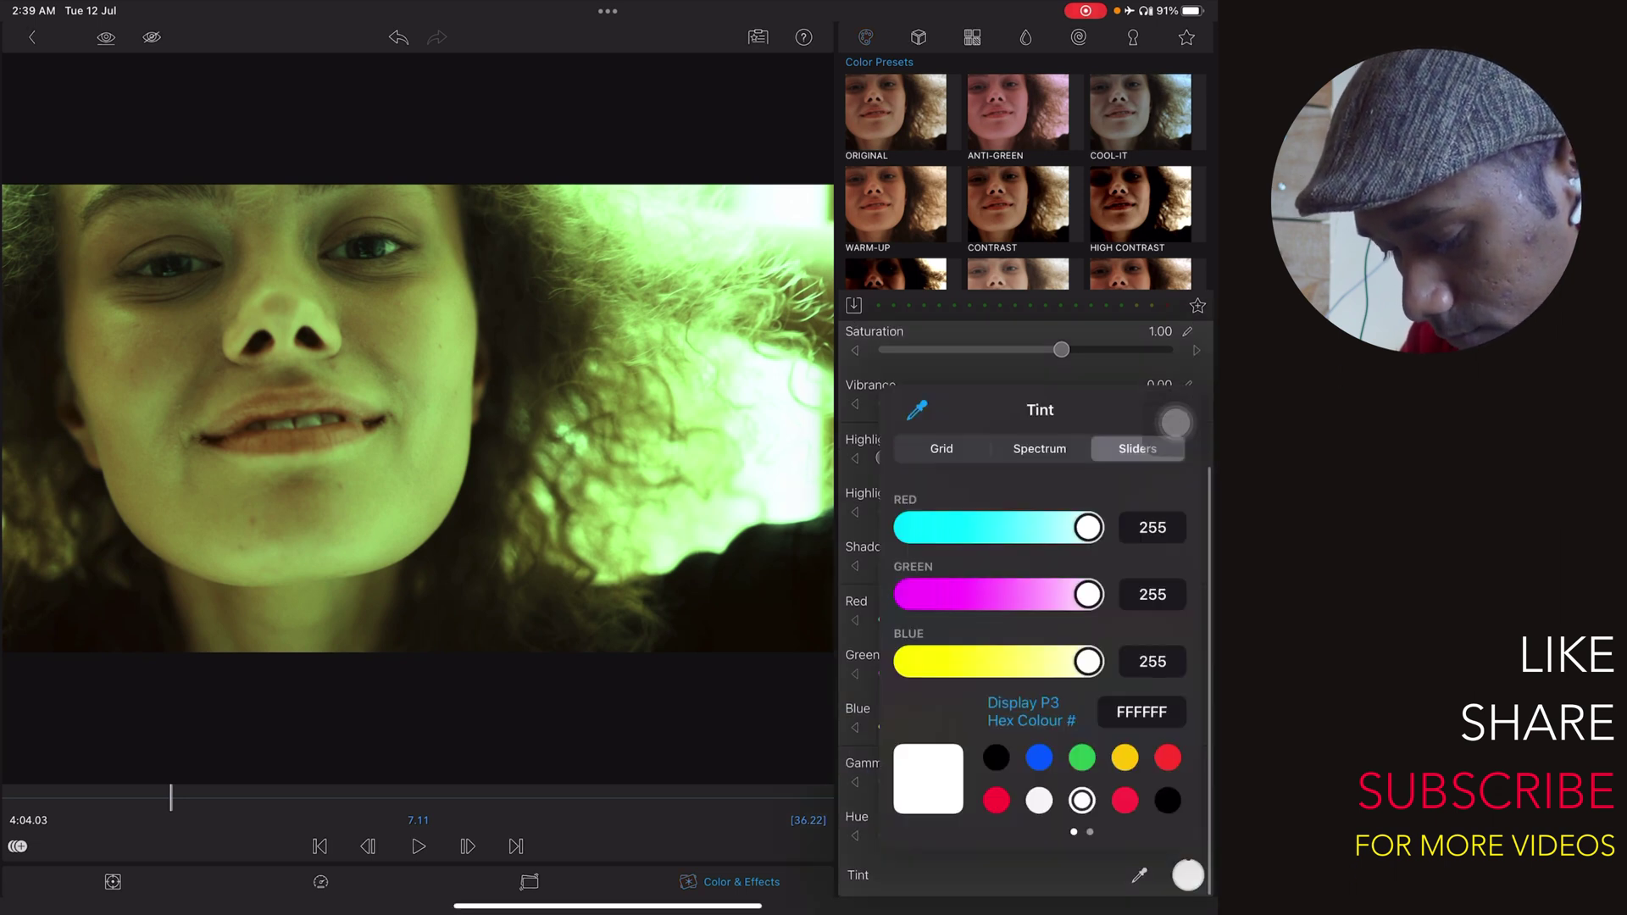
{"action": "left_click", "coordinate": [1081, 758]}
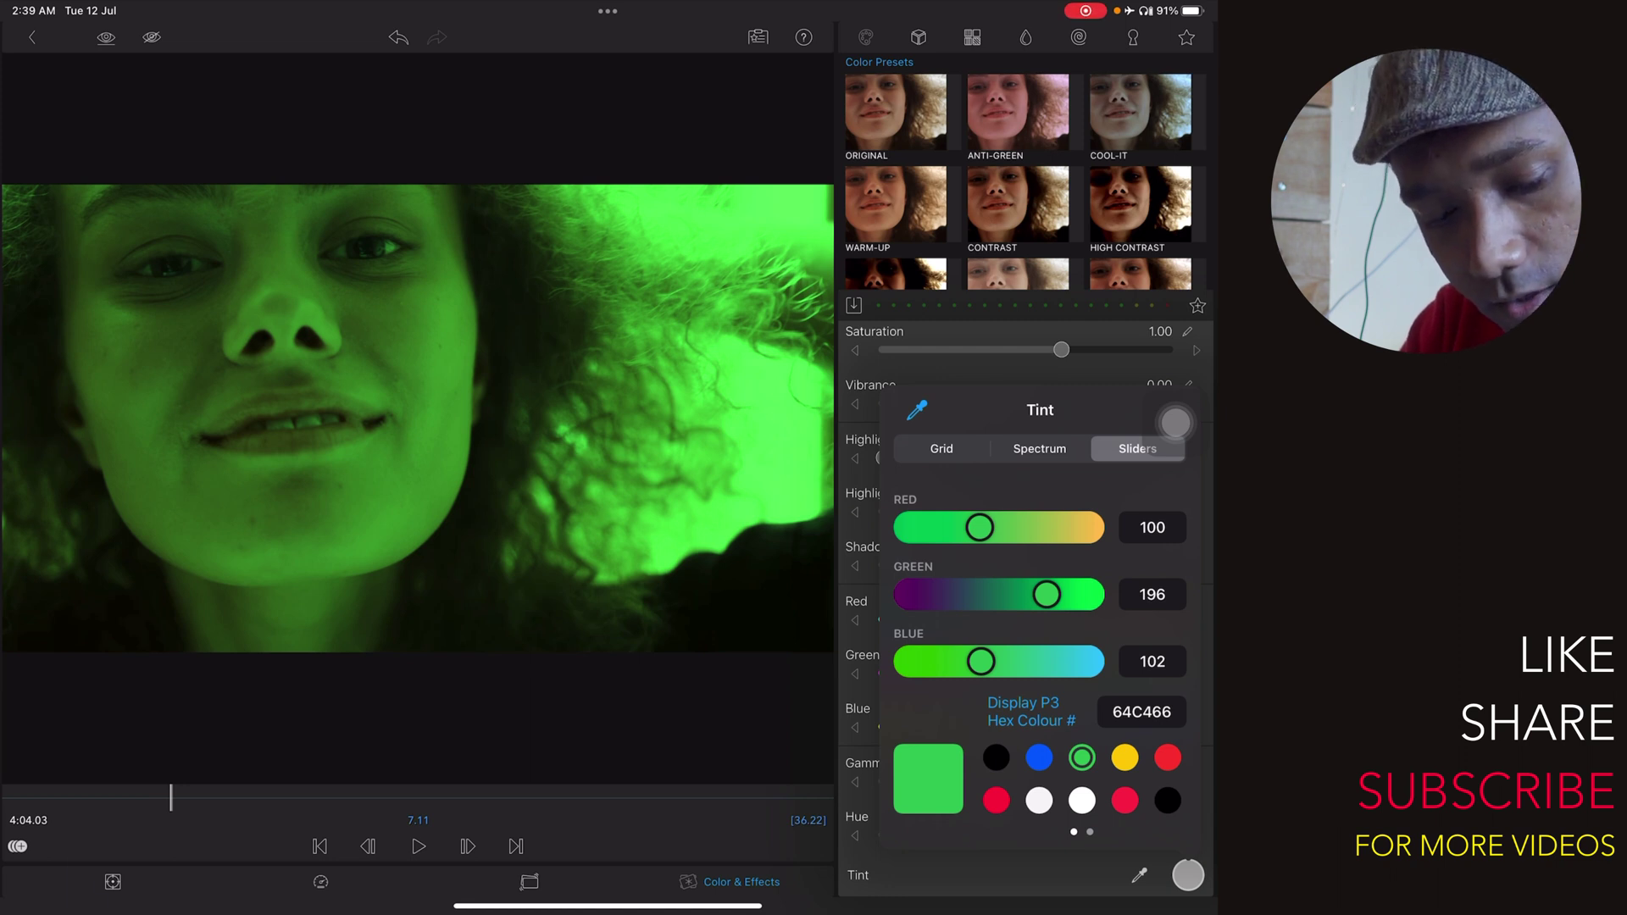
- Set the green middle clip's Frame & Fit blend mode to Lighten and exit the editor
{"action": "left_click", "coordinate": [1176, 423]}
{"action": "left_click", "coordinate": [105, 881]}
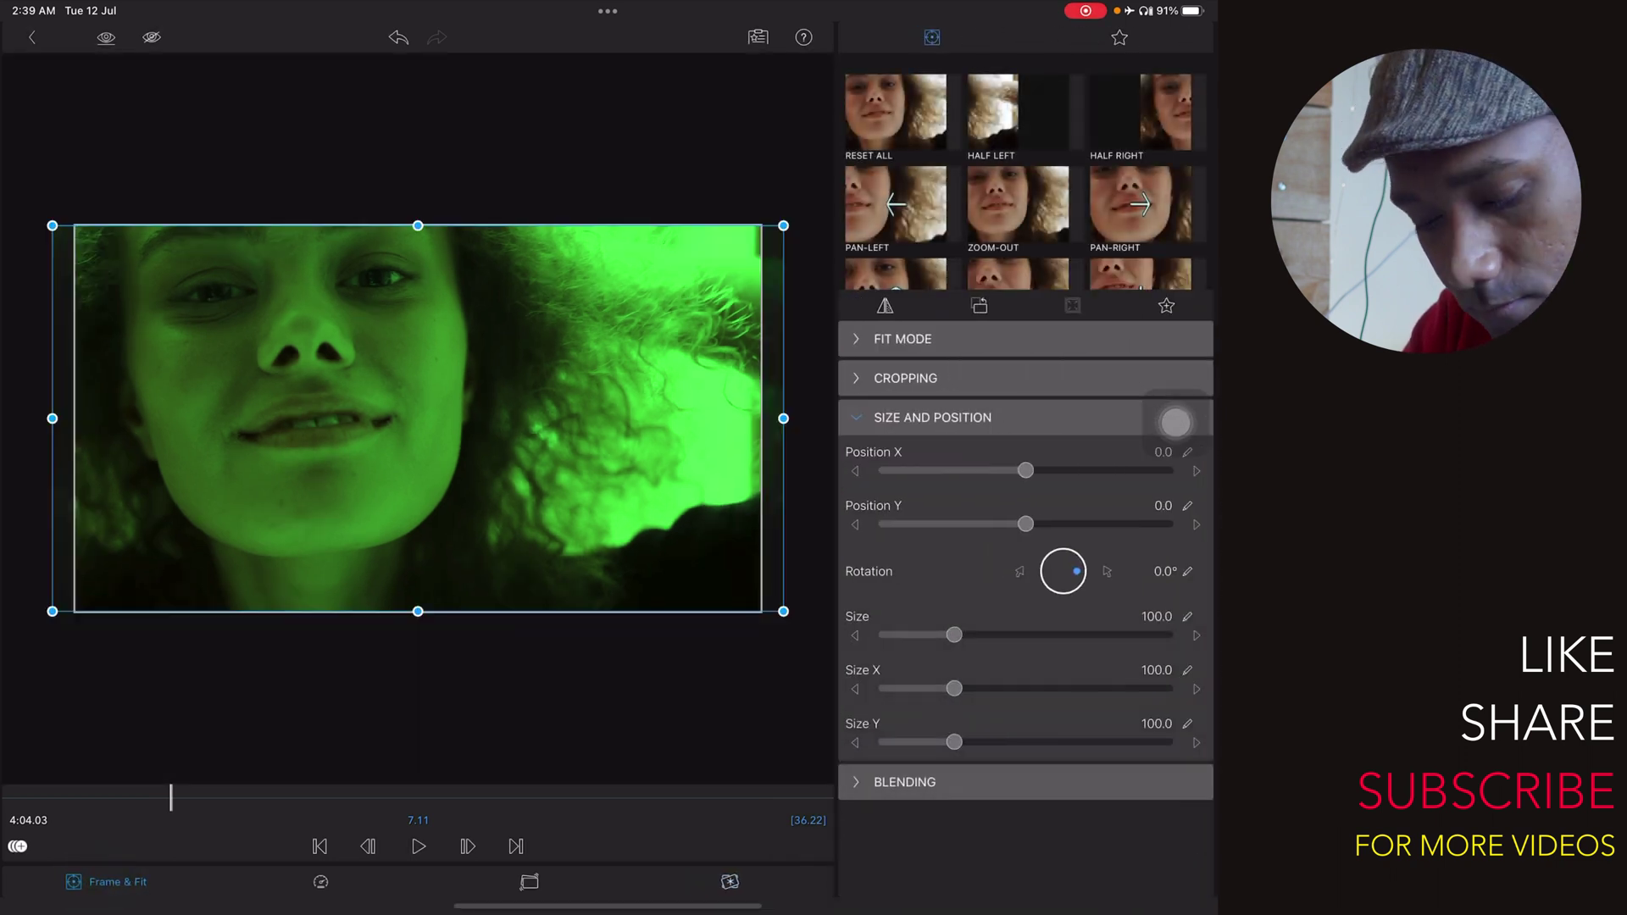
{"action": "left_click", "coordinate": [906, 781]}
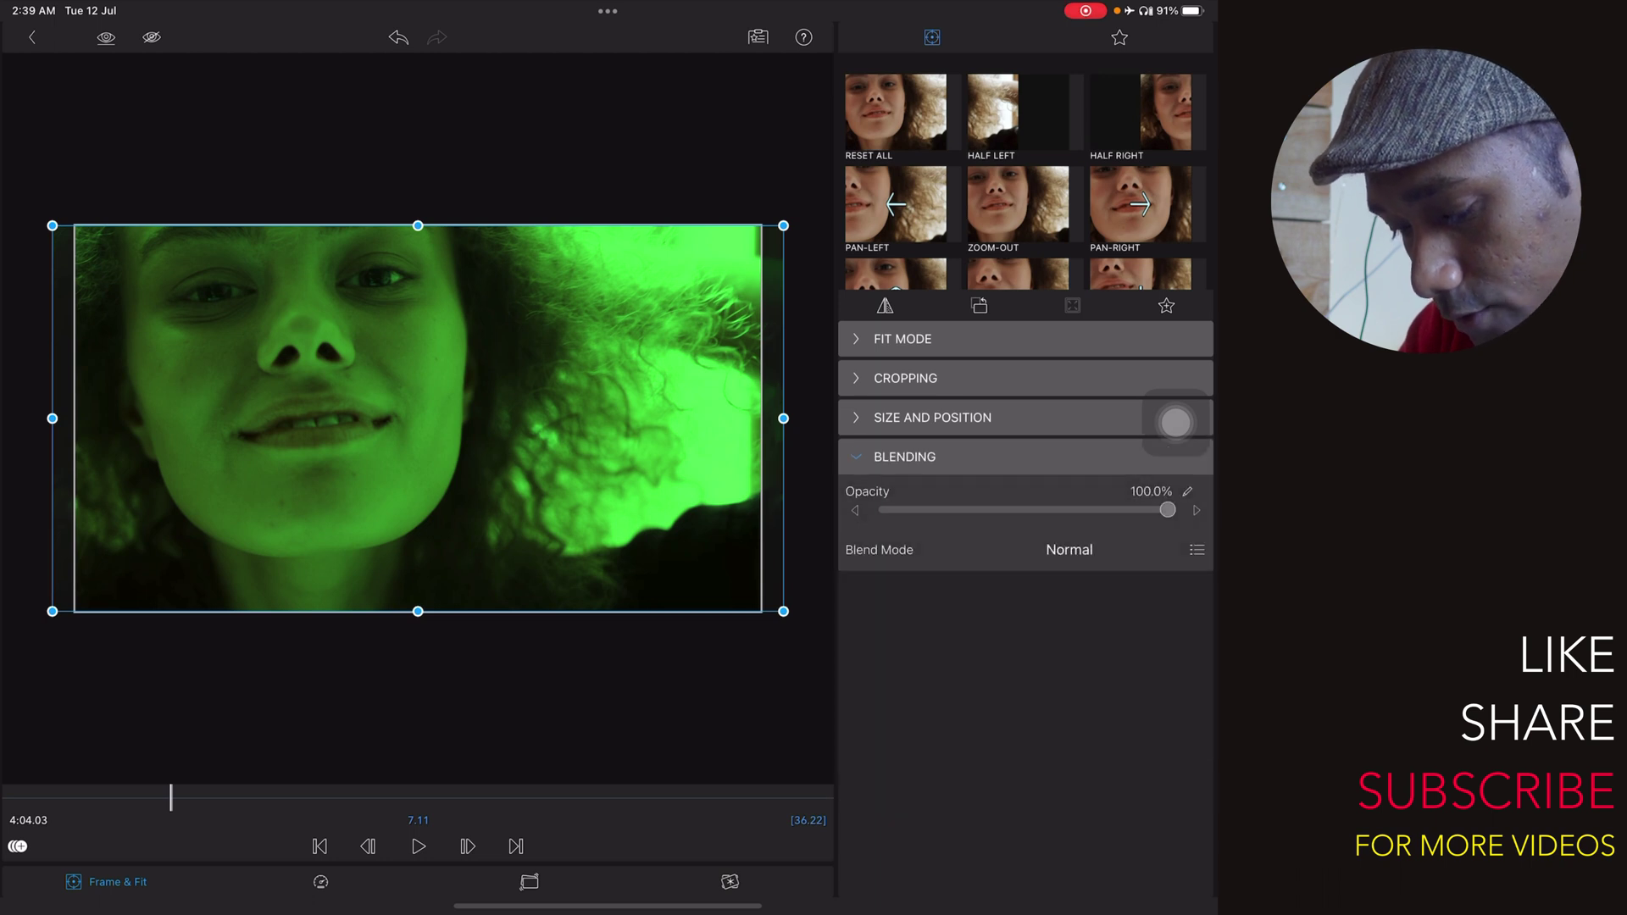
{"action": "left_click", "coordinate": [1070, 549]}
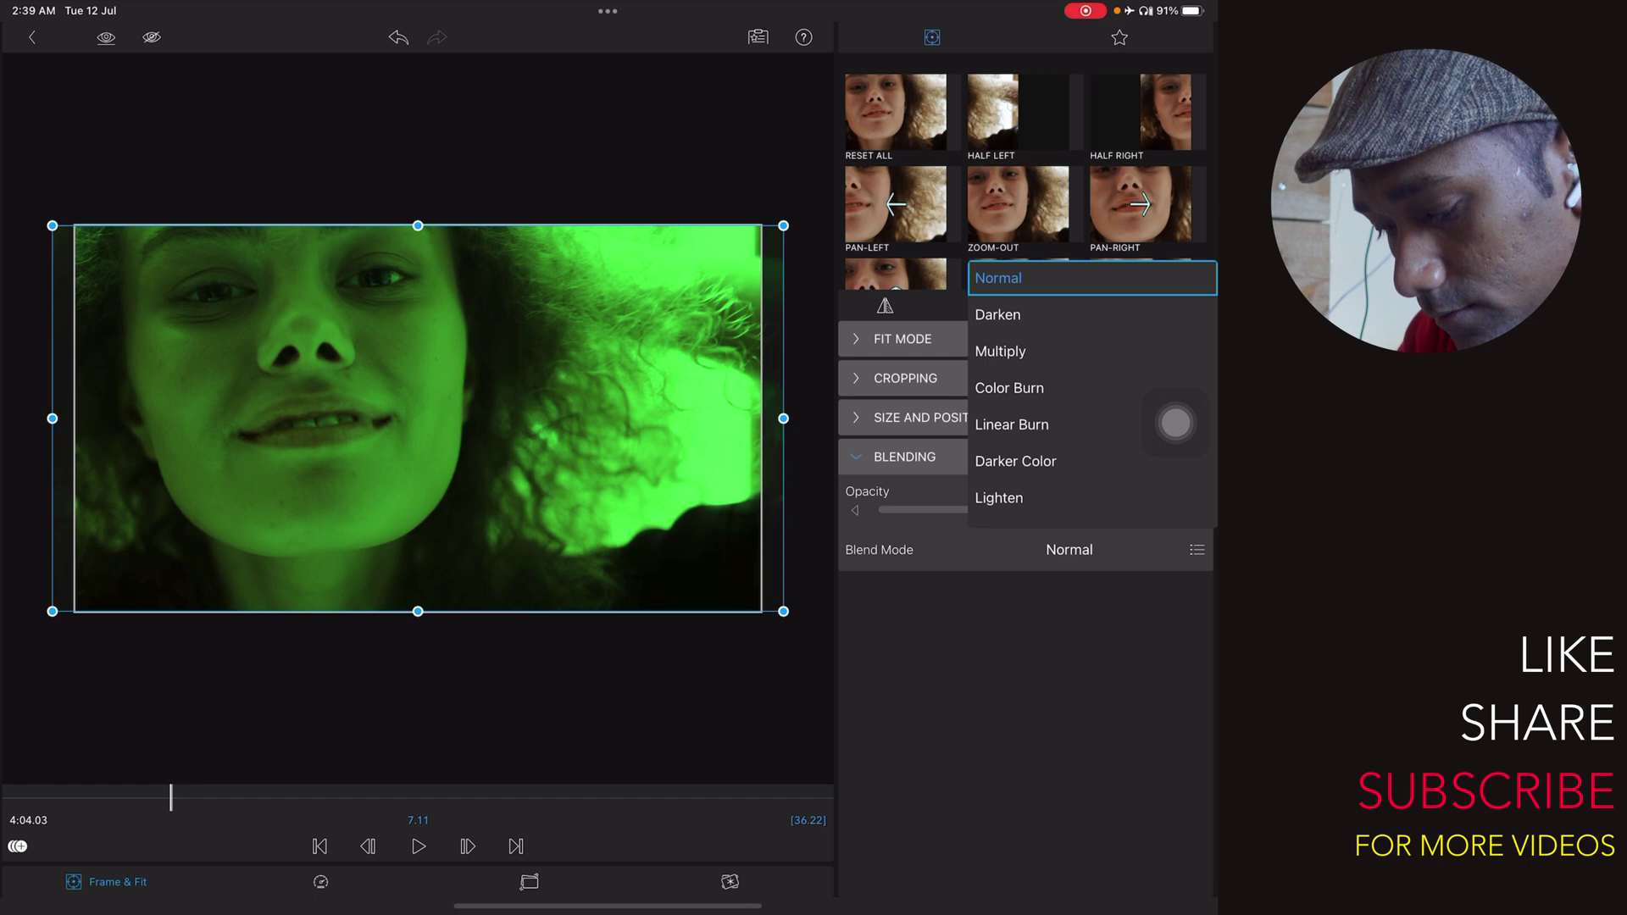
{"action": "left_click", "coordinate": [1000, 497]}
{"action": "left_click", "coordinate": [1069, 695]}
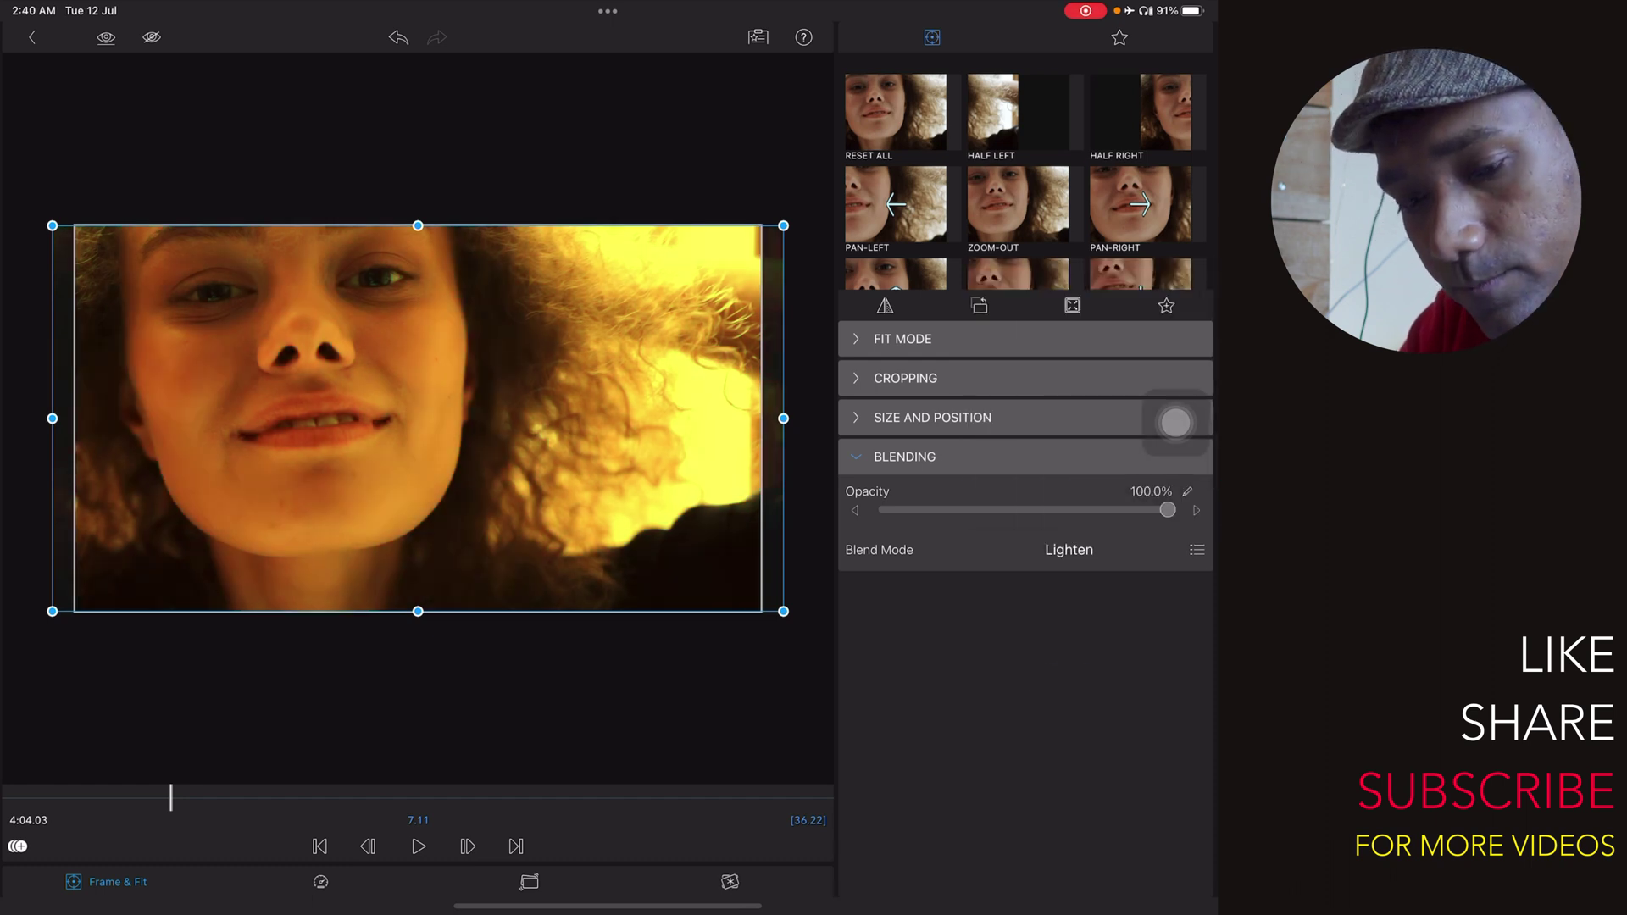
- Unhide the top track and open Color & Effects for the blue-tagged top clip
{"action": "left_click", "coordinate": [32, 37]}
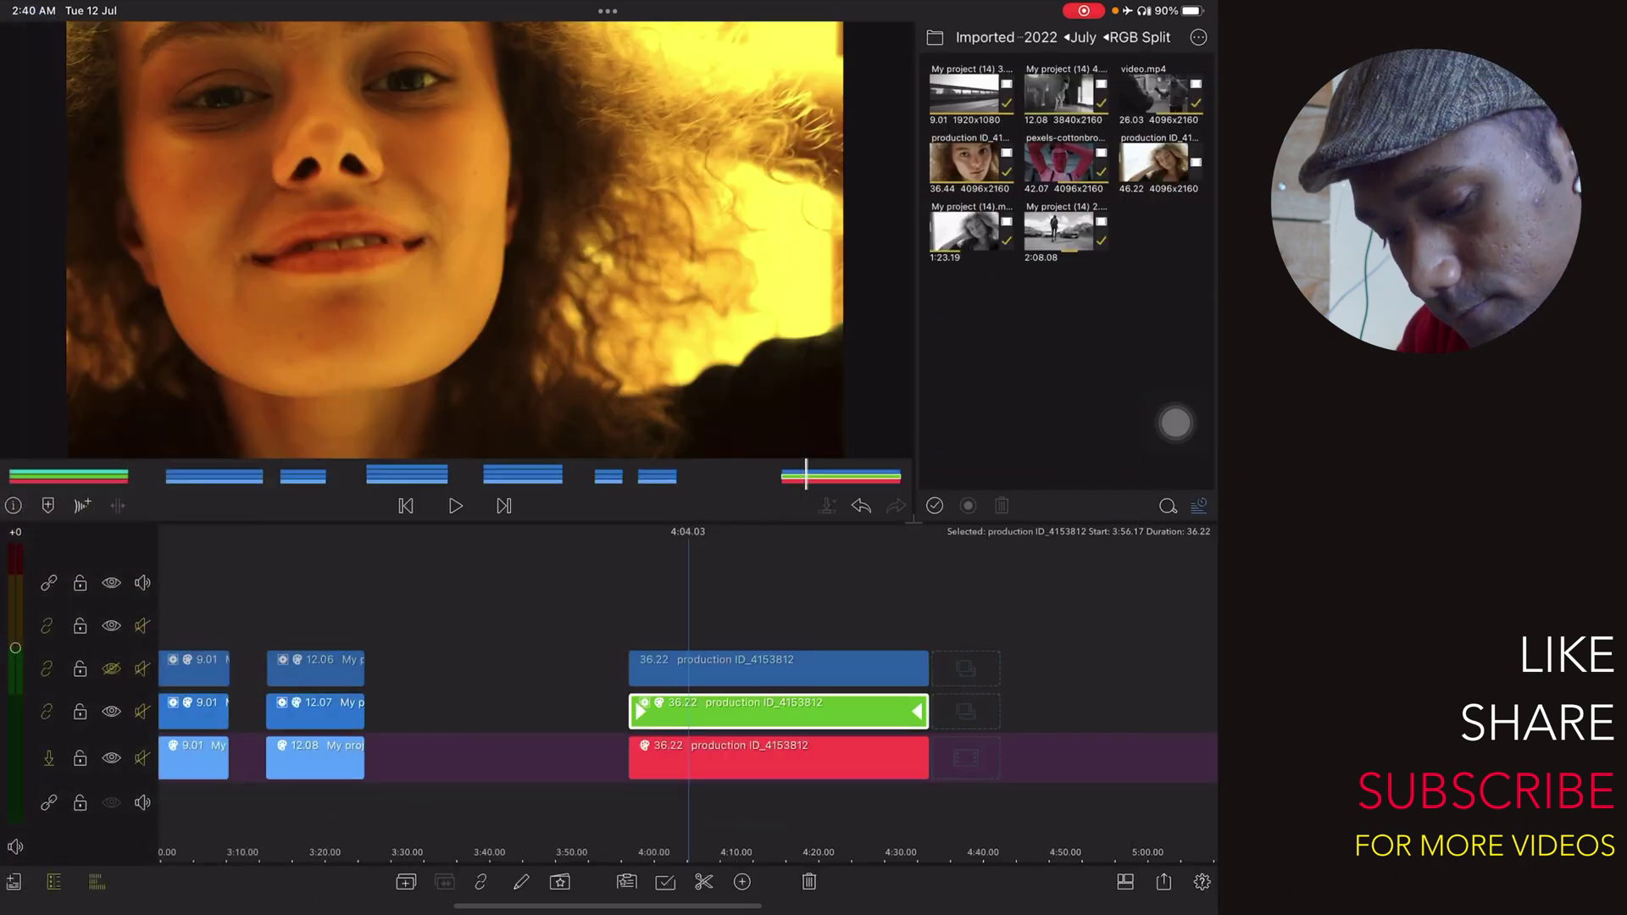
{"action": "left_click", "coordinate": [111, 668]}
{"action": "left_click", "coordinate": [676, 667]}
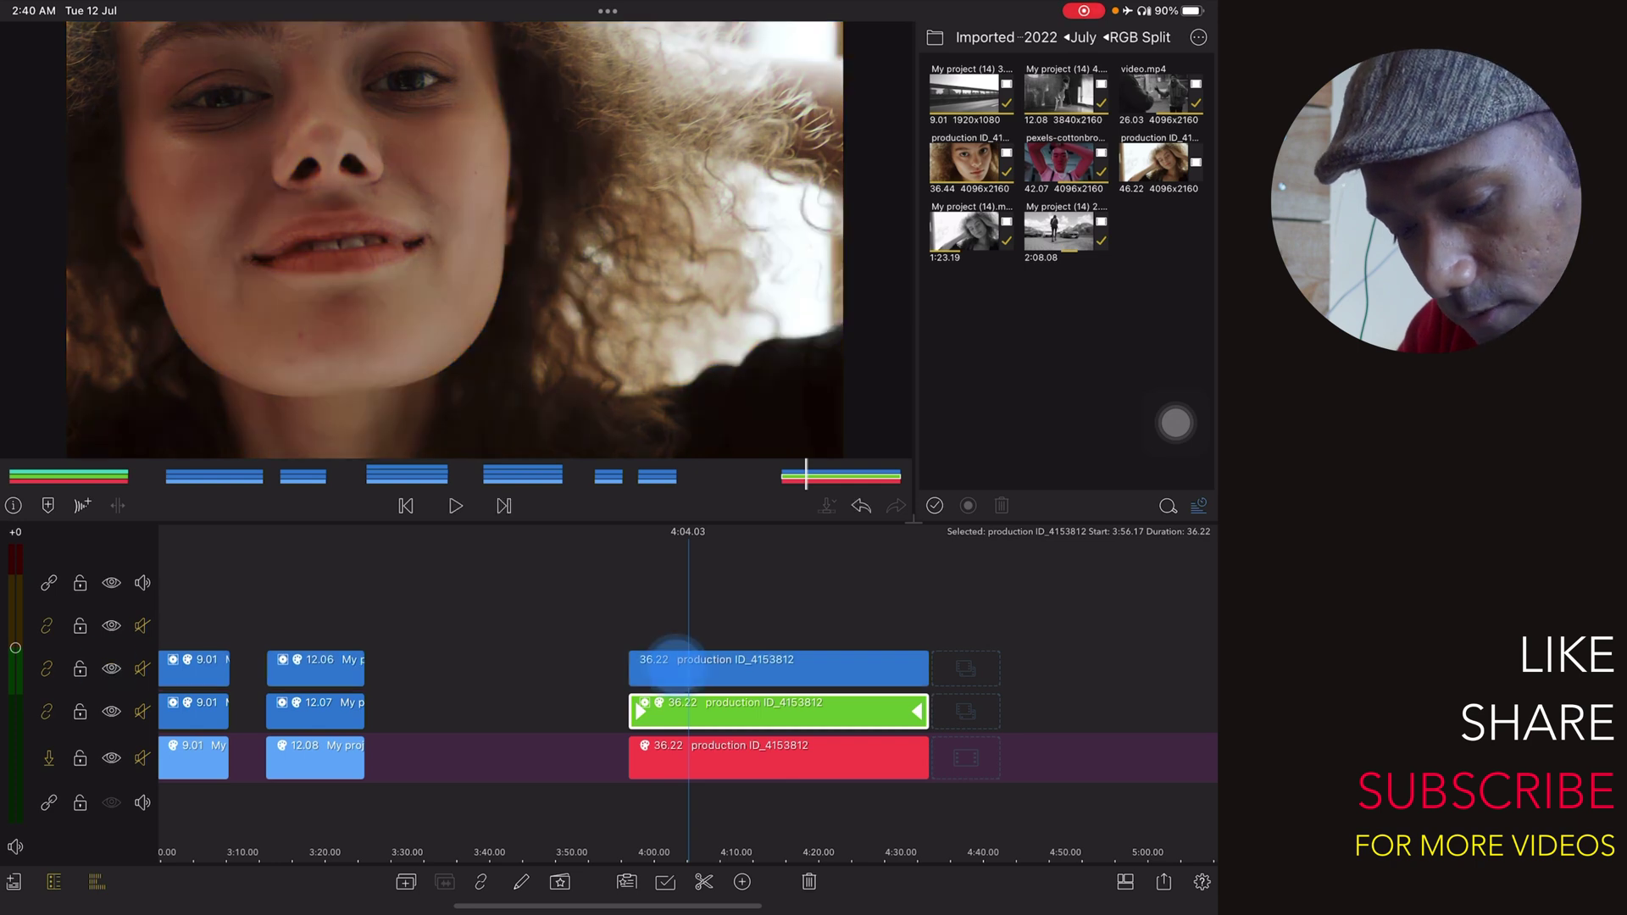
{"action": "left_click", "coordinate": [519, 882]}
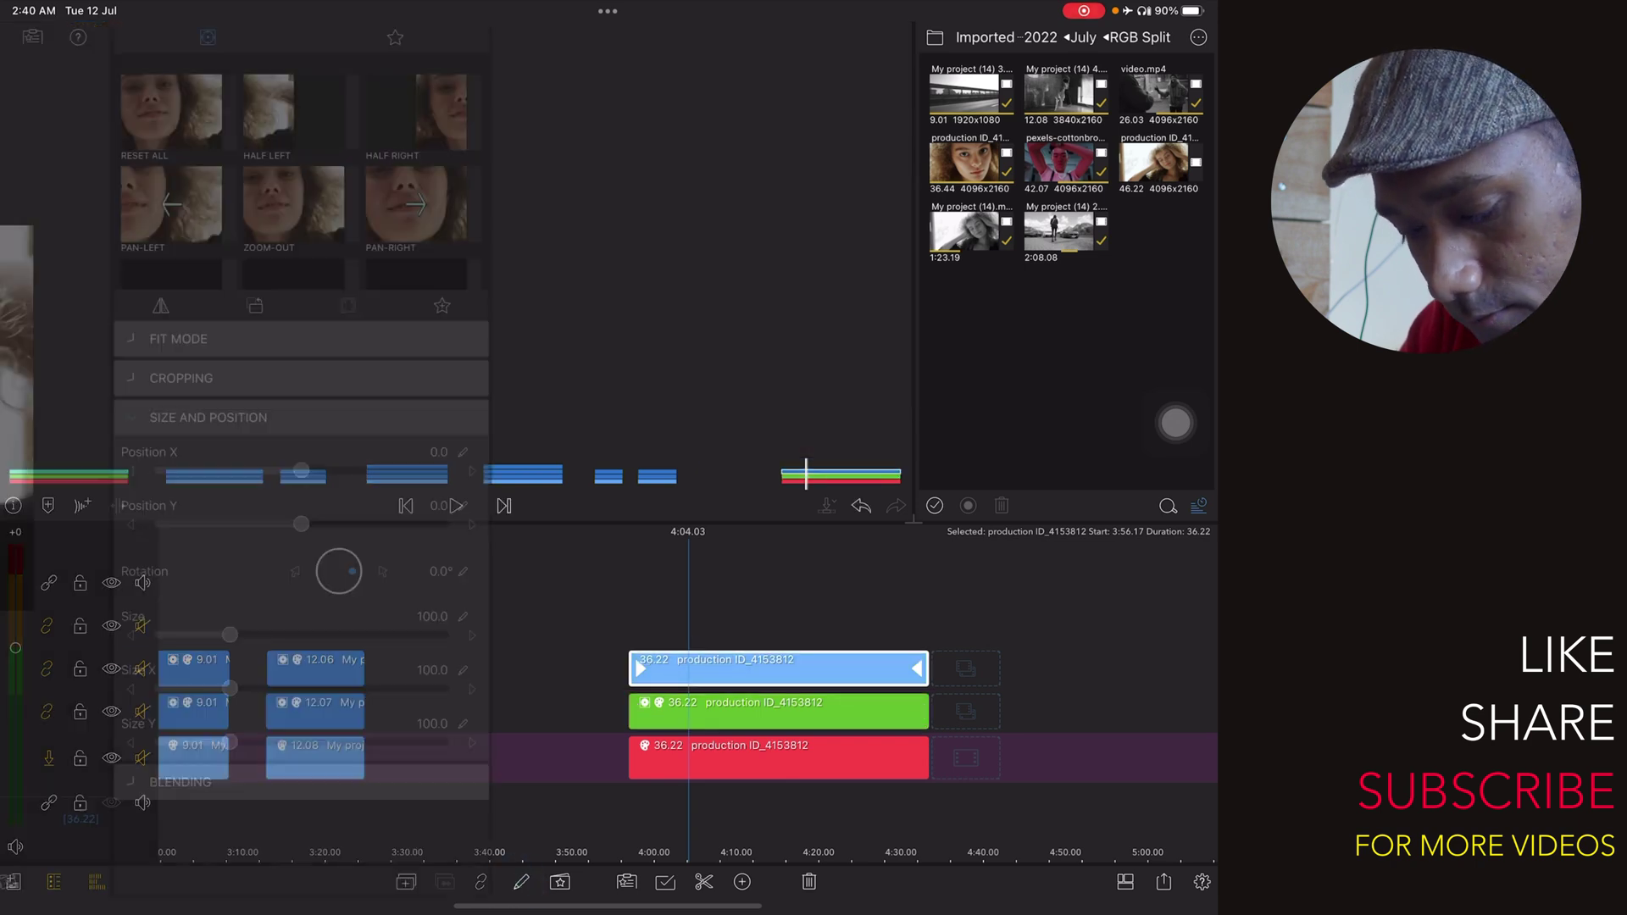
{"action": "key", "text": "Tab"}
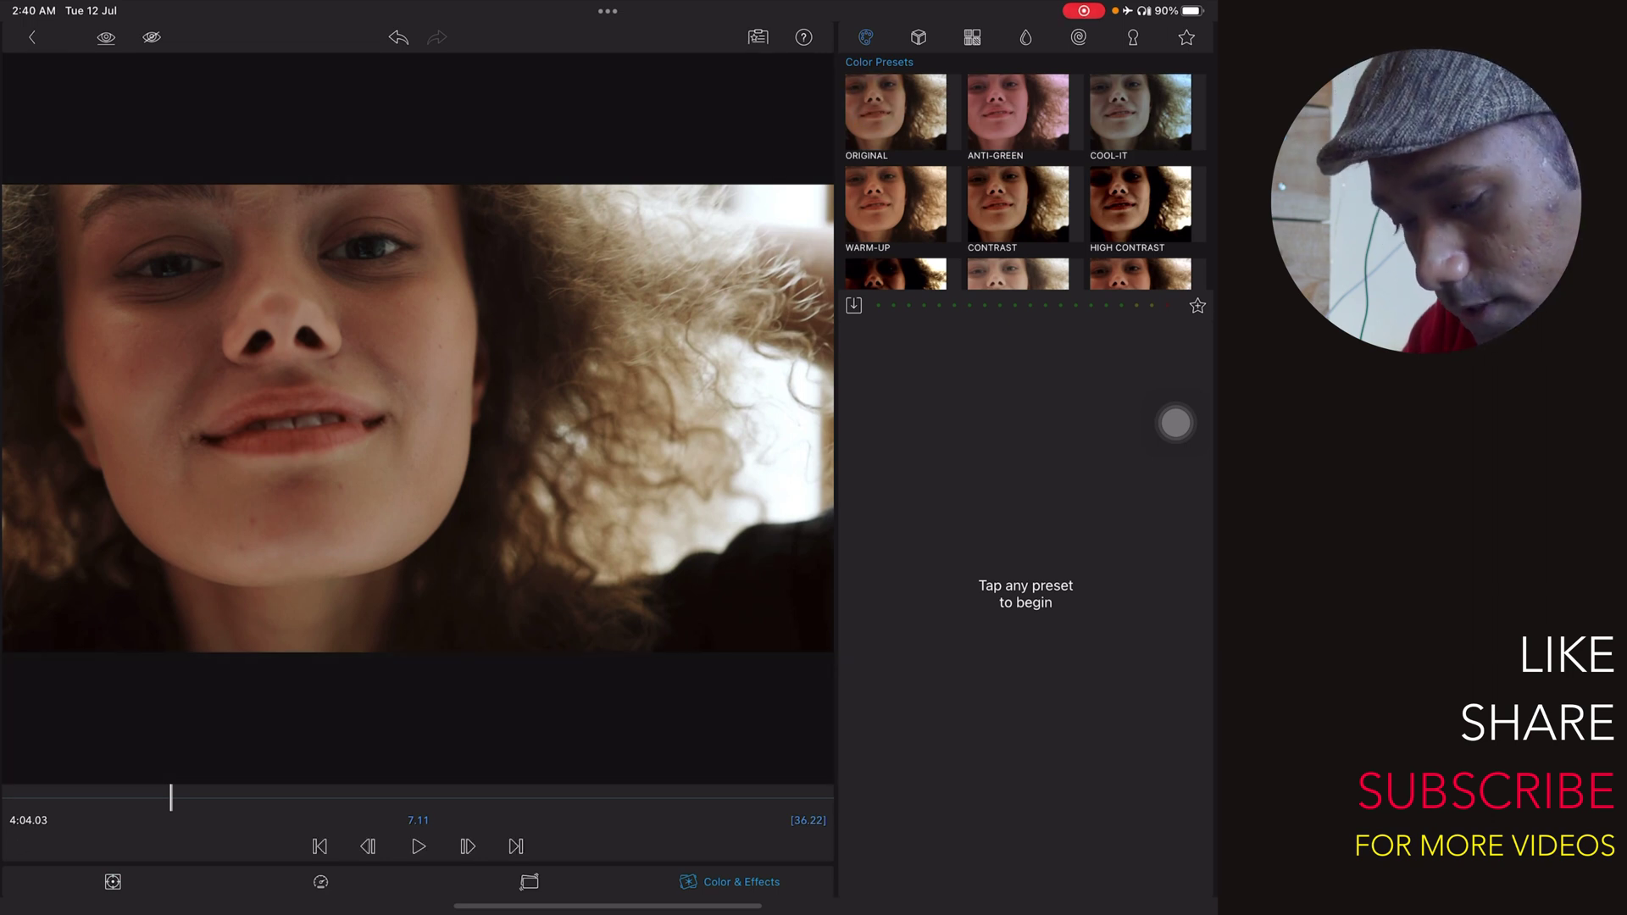
- Add a colour adjustment to the top clip, set Blue to 1.50 and tint it deep blue
{"action": "left_click", "coordinate": [1174, 423]}
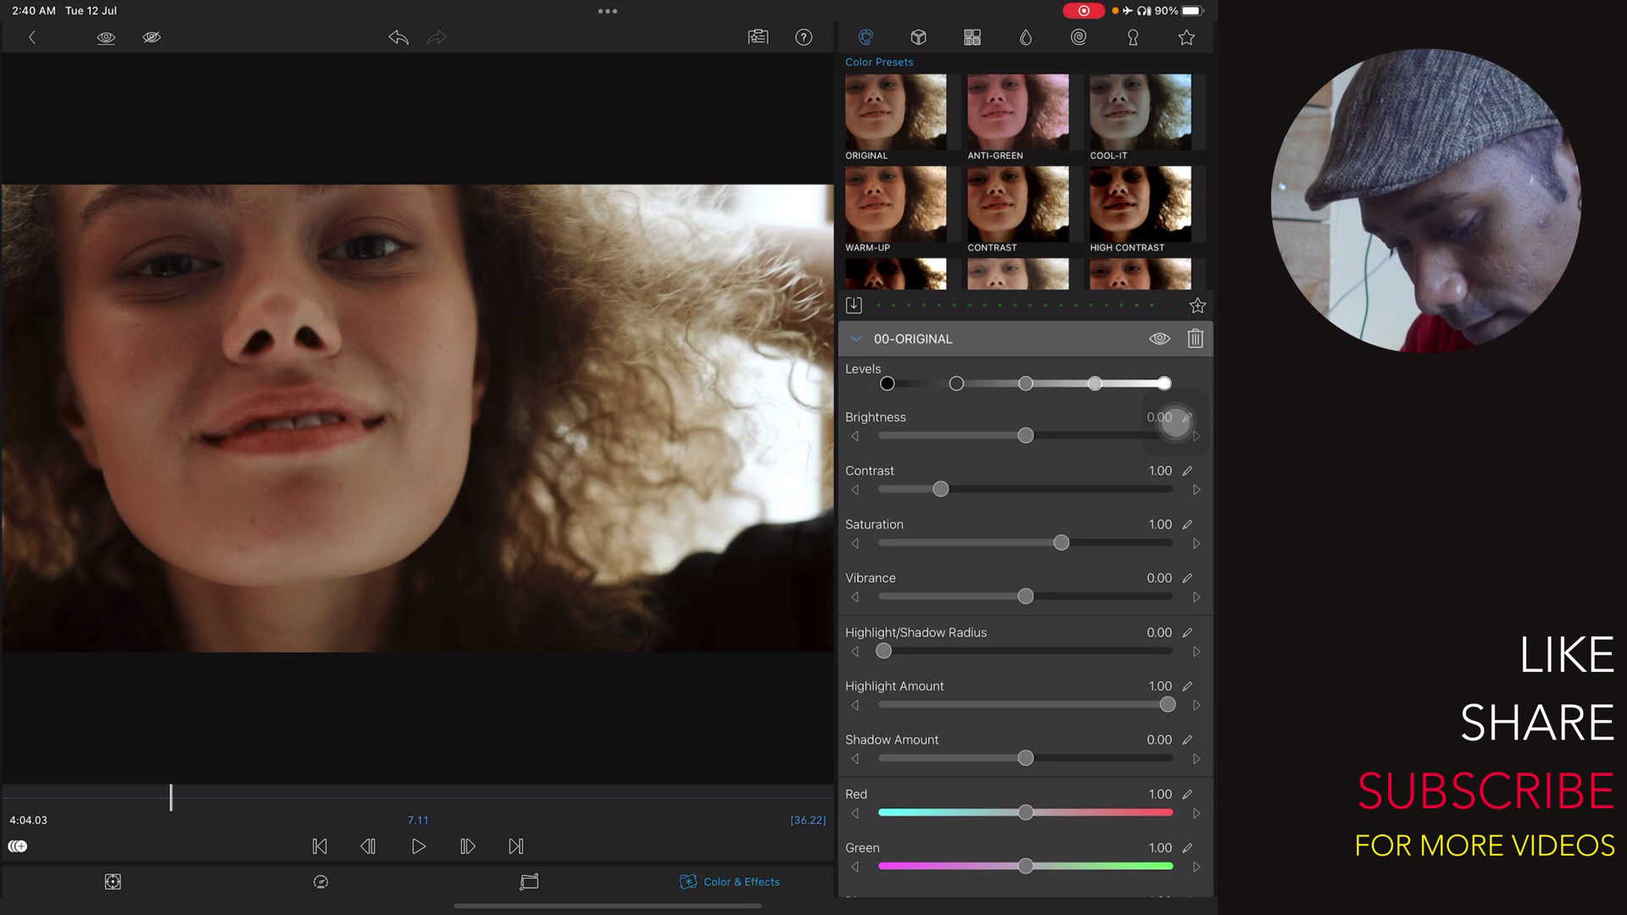
{"action": "scroll", "coordinate": [1175, 422], "scroll_direction": "down", "scroll_amount": 3}
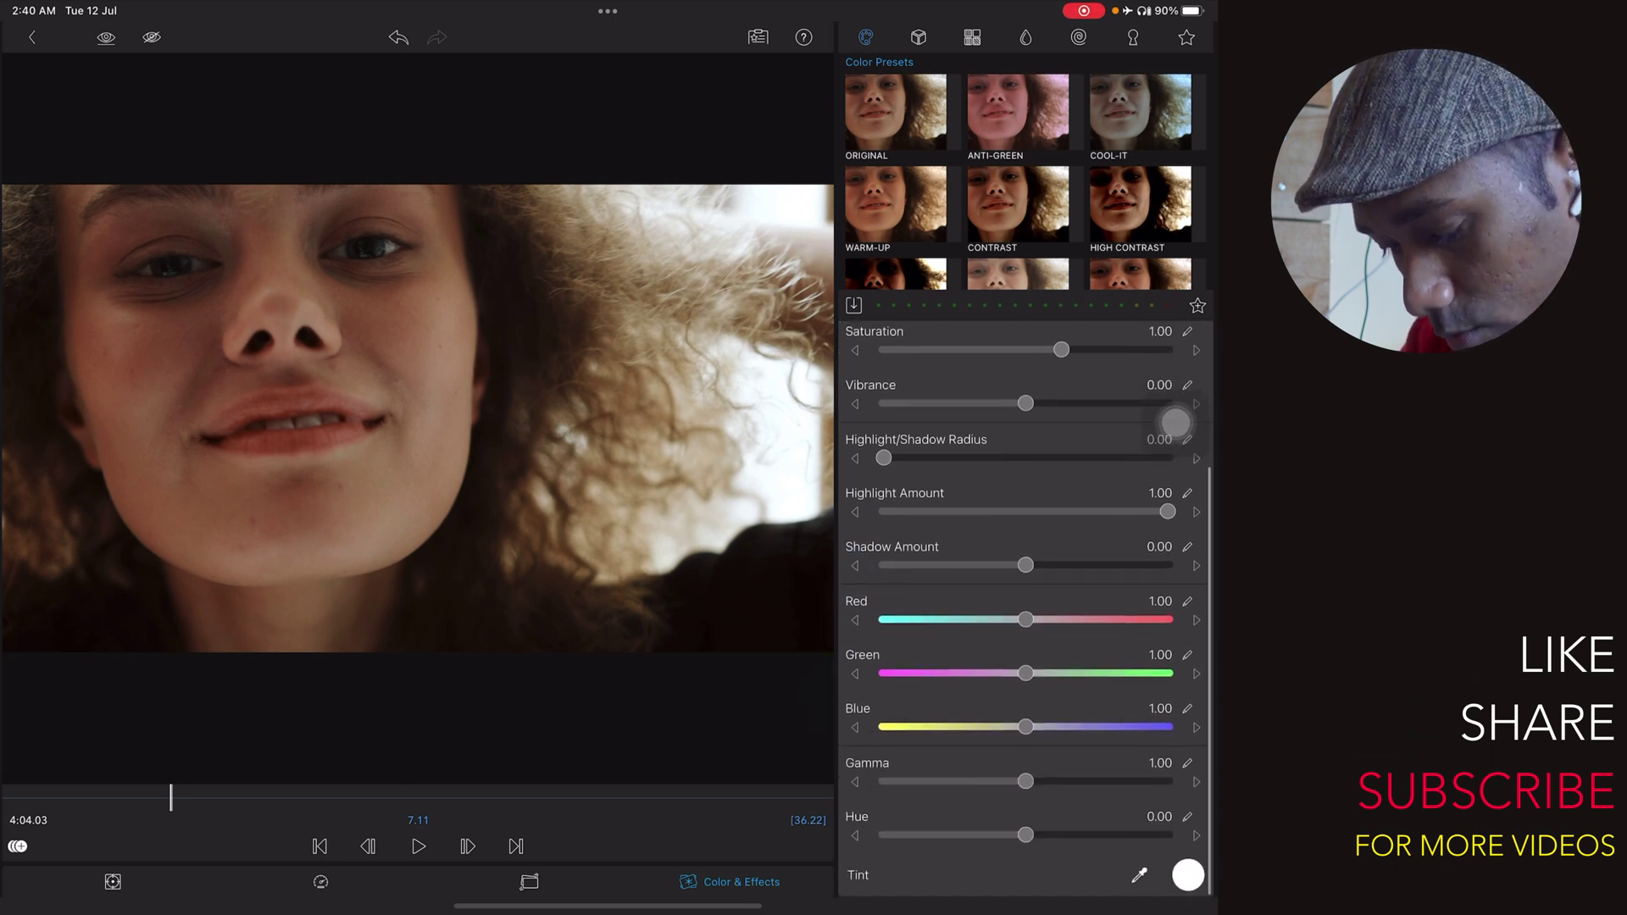
{"action": "left_click_drag", "start_coordinate": [1027, 726], "coordinate": [1168, 725]}
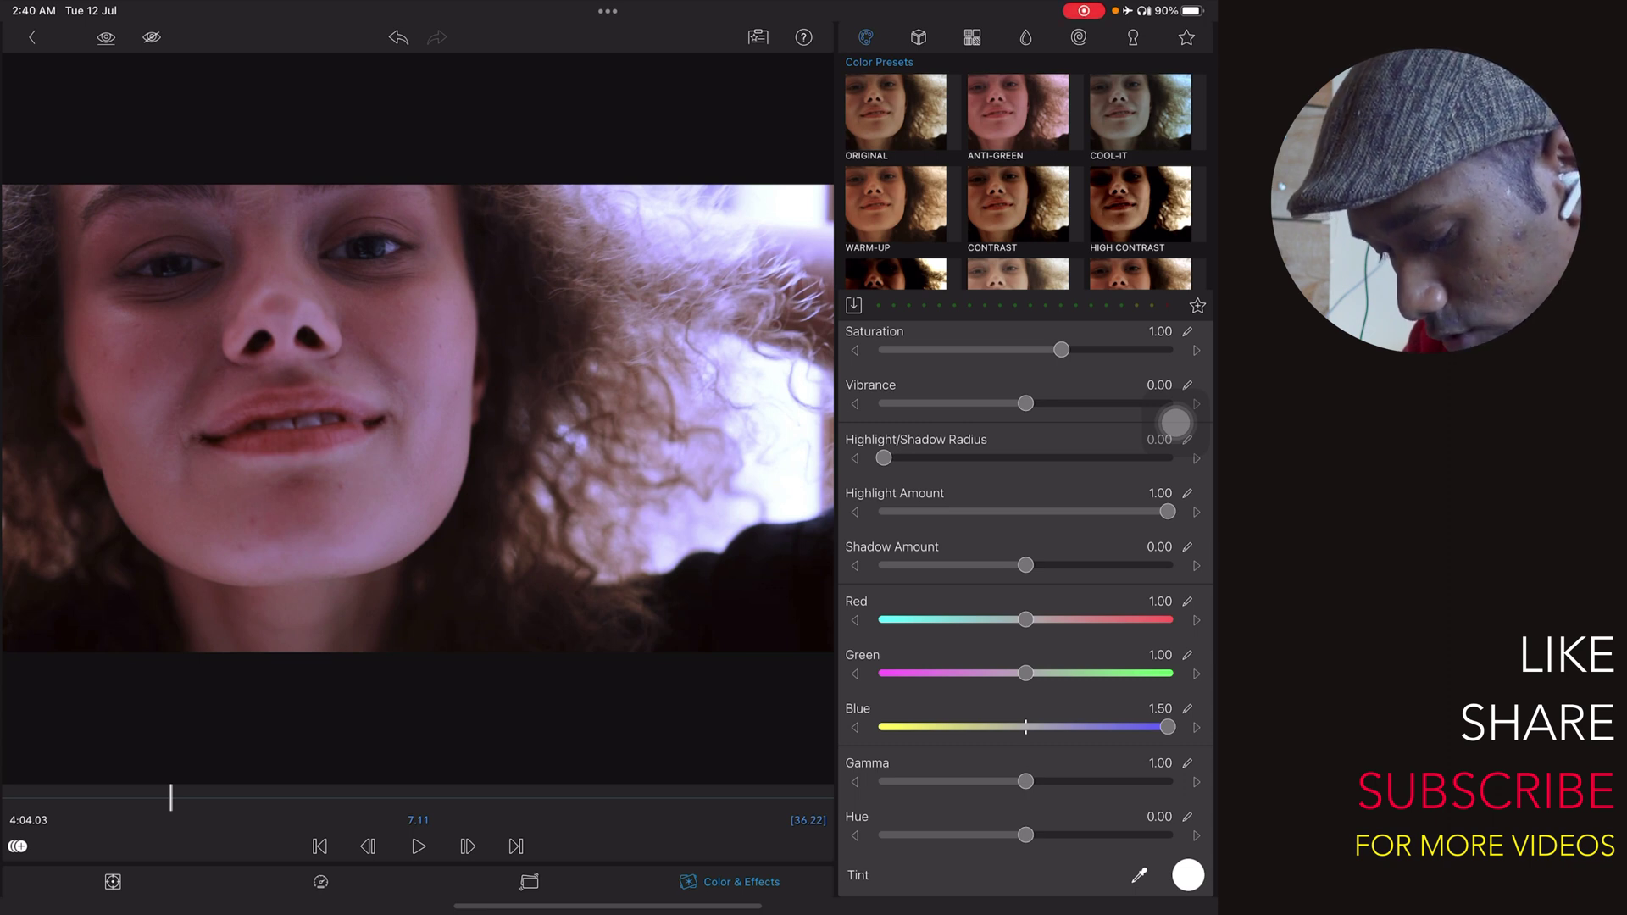
{"action": "left_click", "coordinate": [1187, 876]}
{"action": "left_click", "coordinate": [1039, 757]}
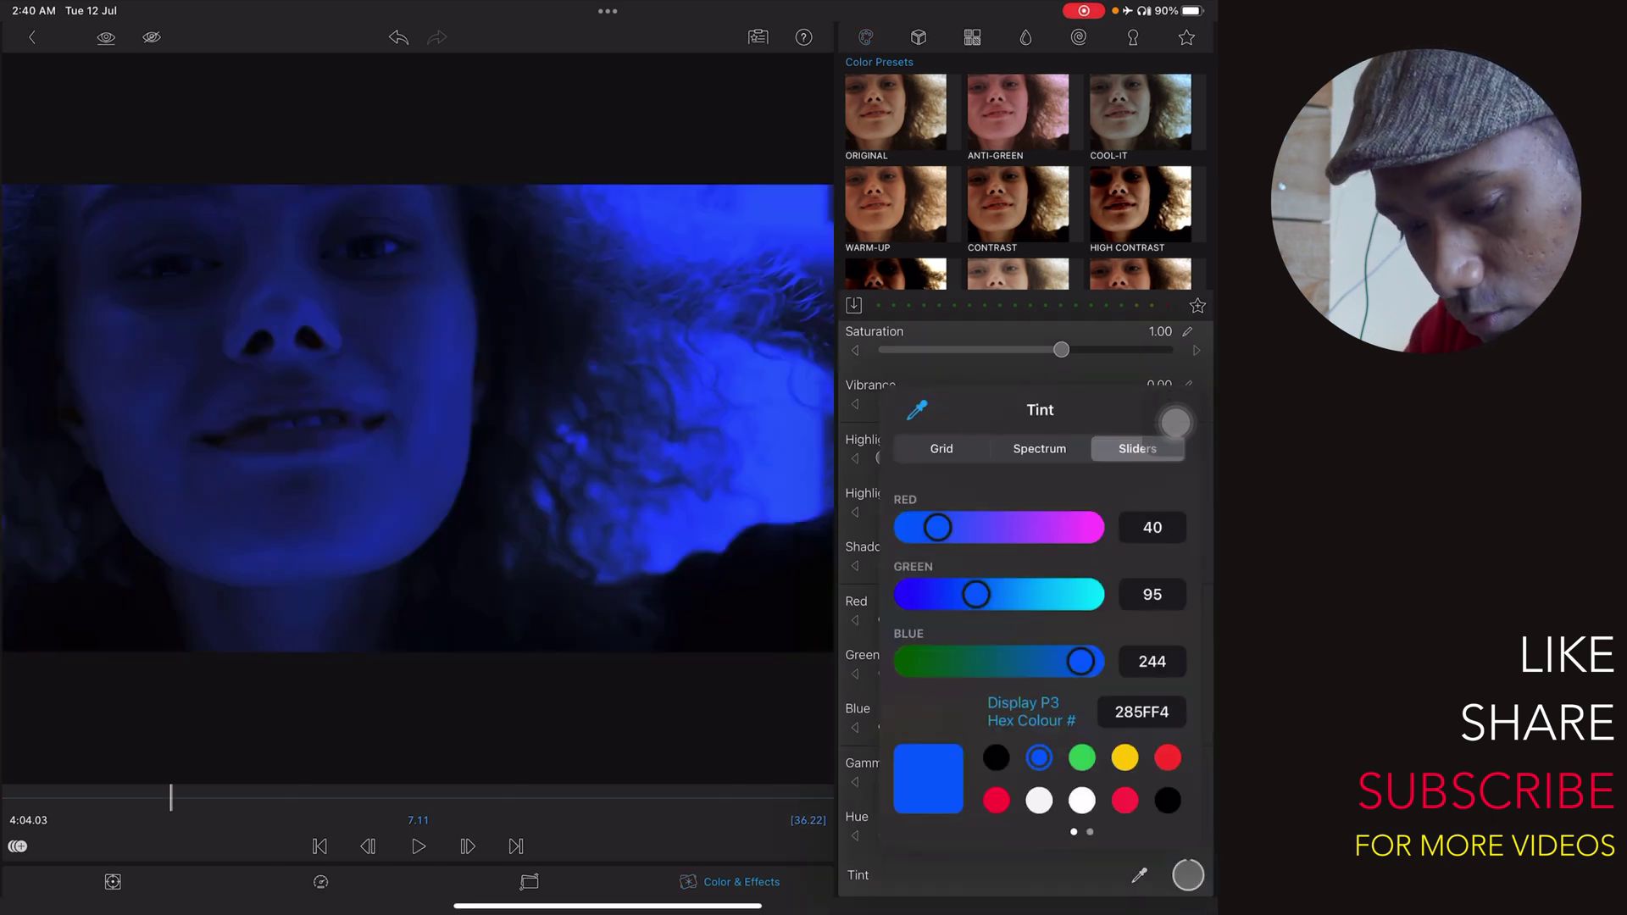
{"action": "left_click", "coordinate": [776, 853]}
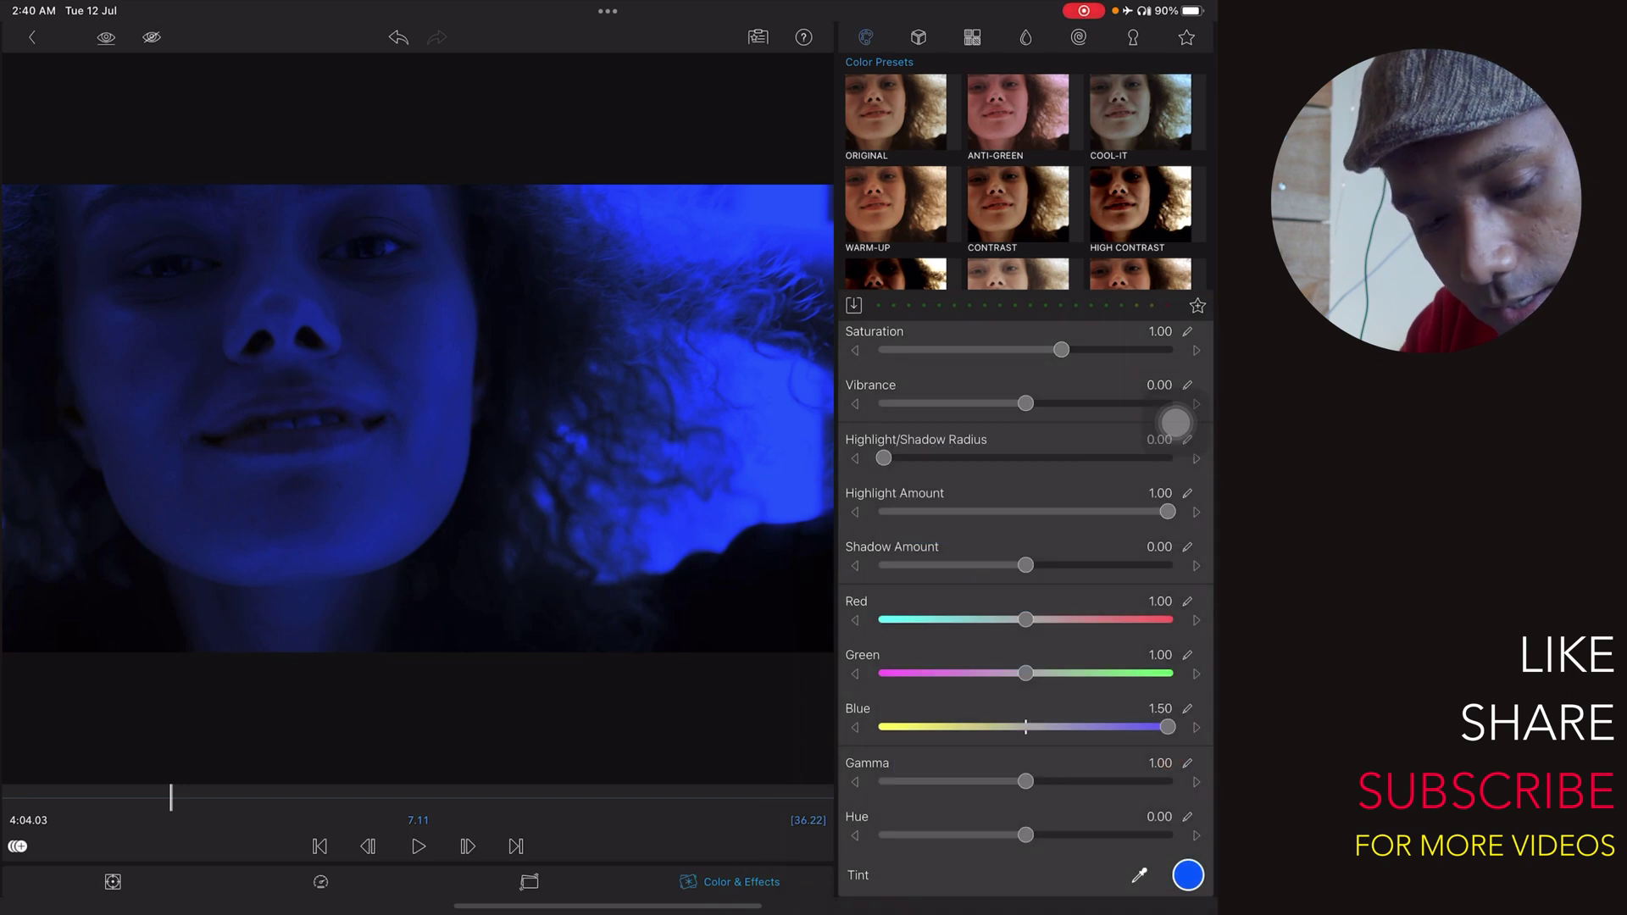
{"action": "left_click", "coordinate": [113, 881]}
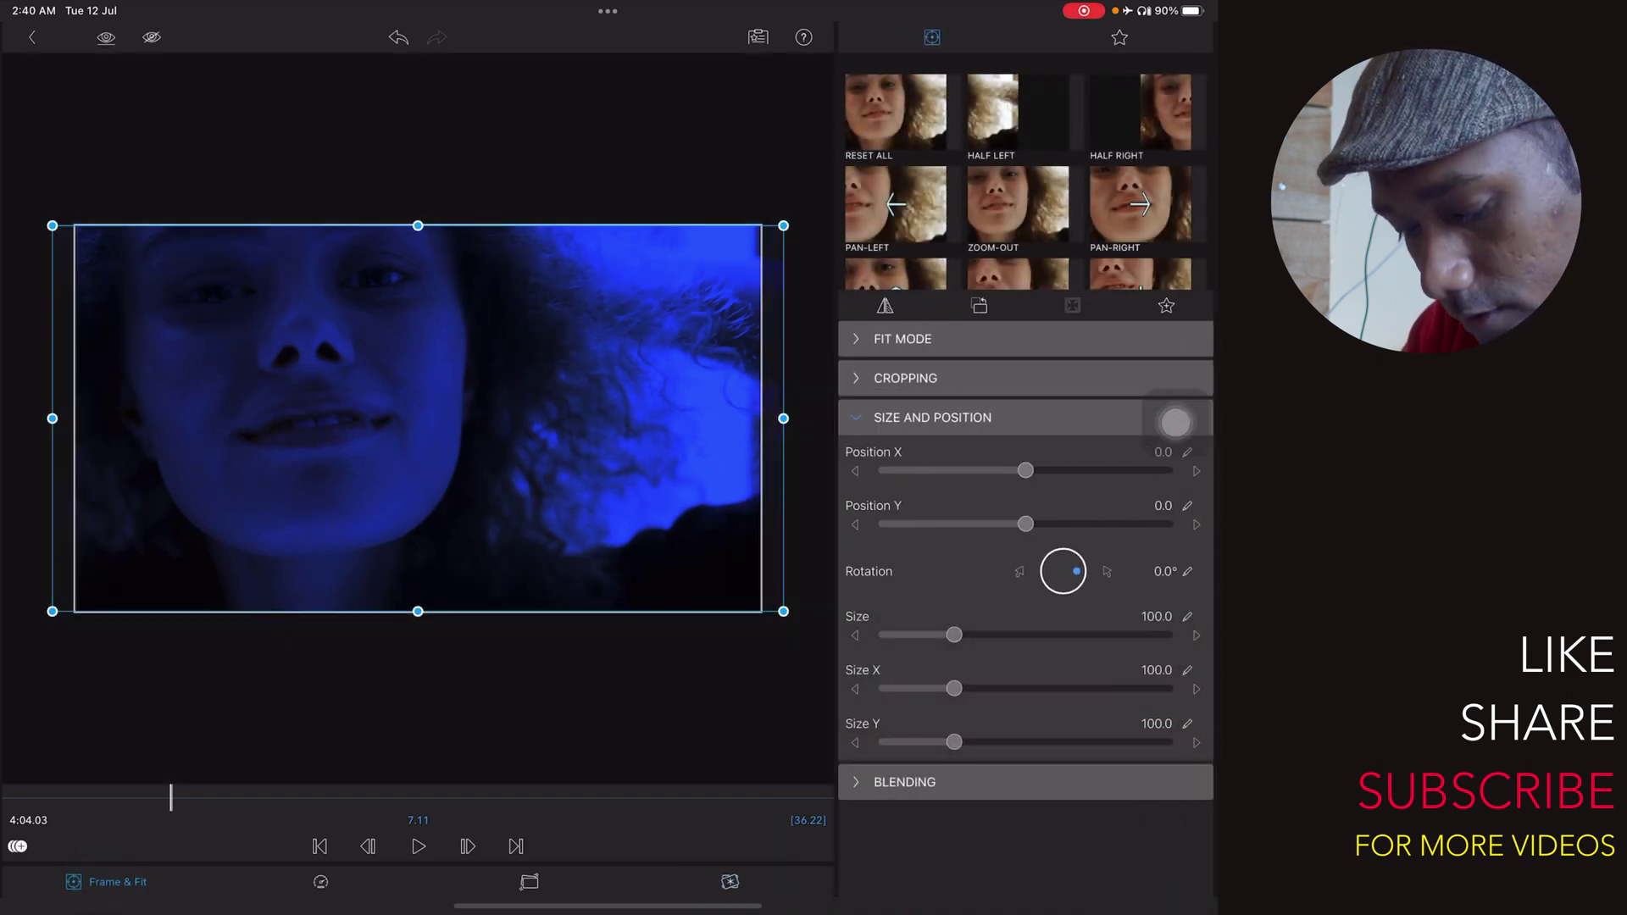
- Set the blue top clip's blend mode to Lighten and close the clip editor
{"action": "left_click", "coordinate": [883, 782]}
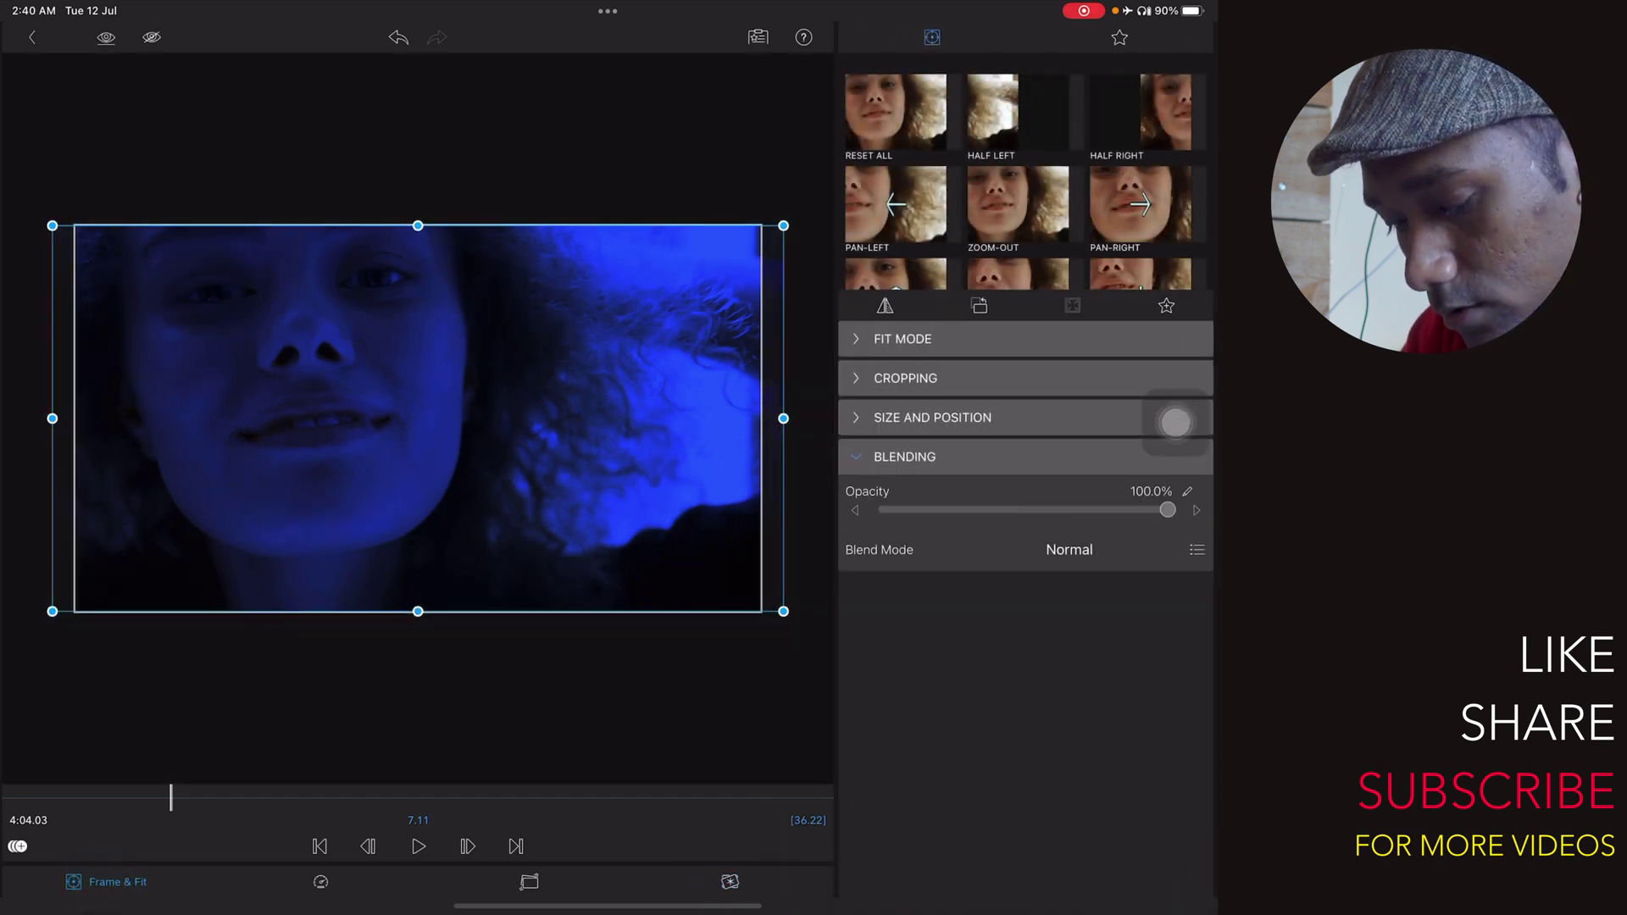
{"action": "left_click", "coordinate": [1070, 550]}
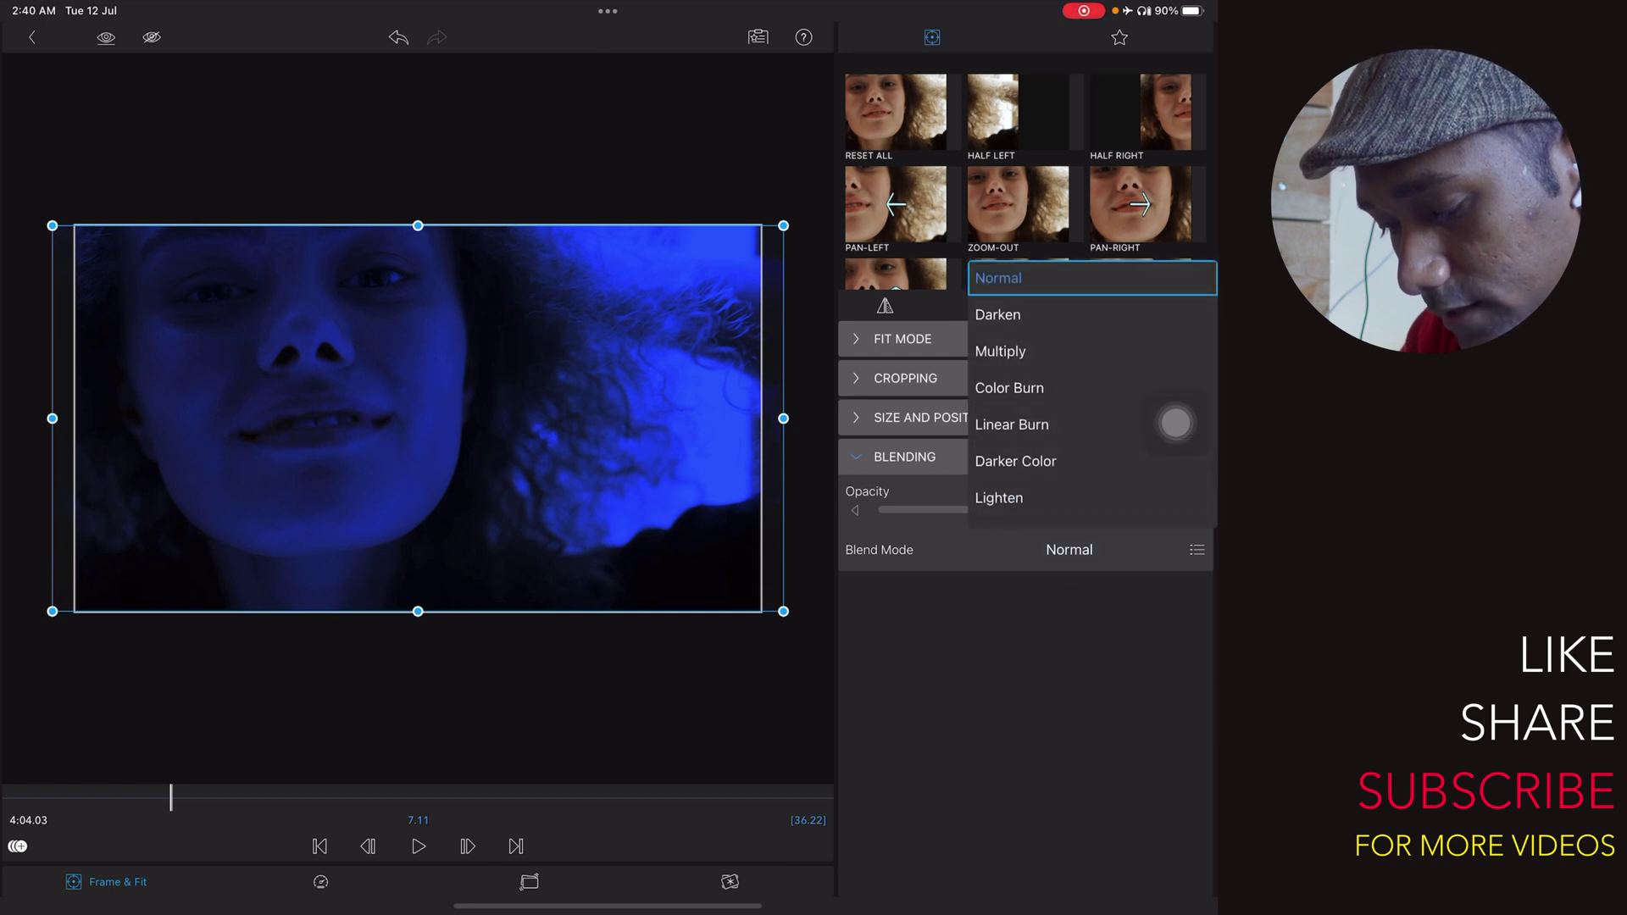
{"action": "left_click", "coordinate": [1000, 497]}
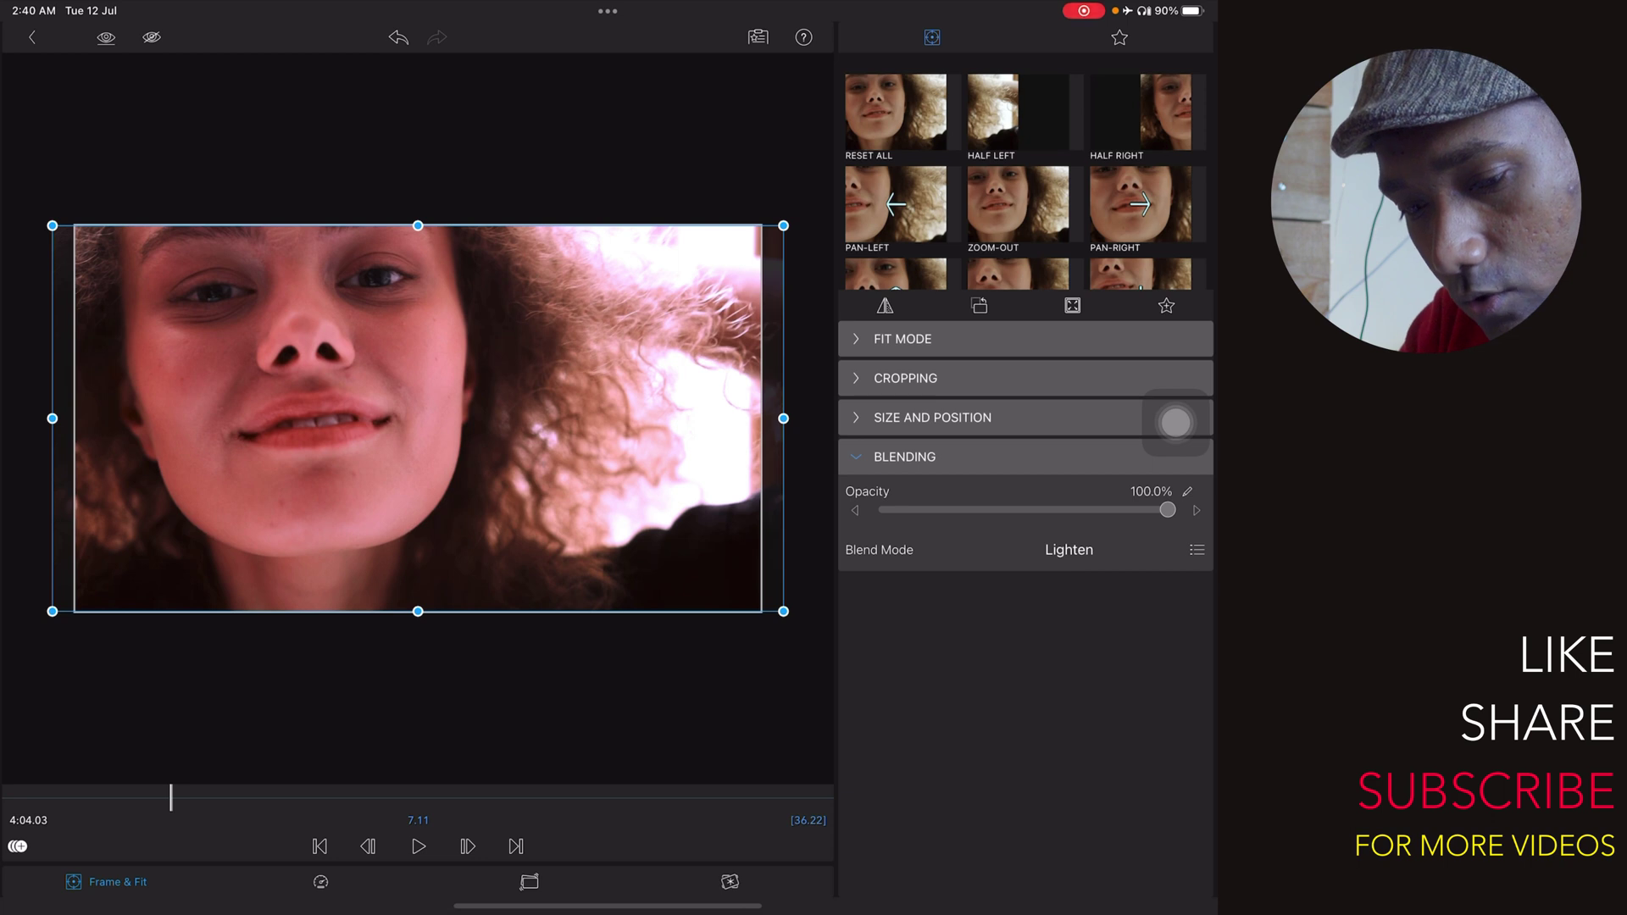
{"action": "key", "text": "Escape"}
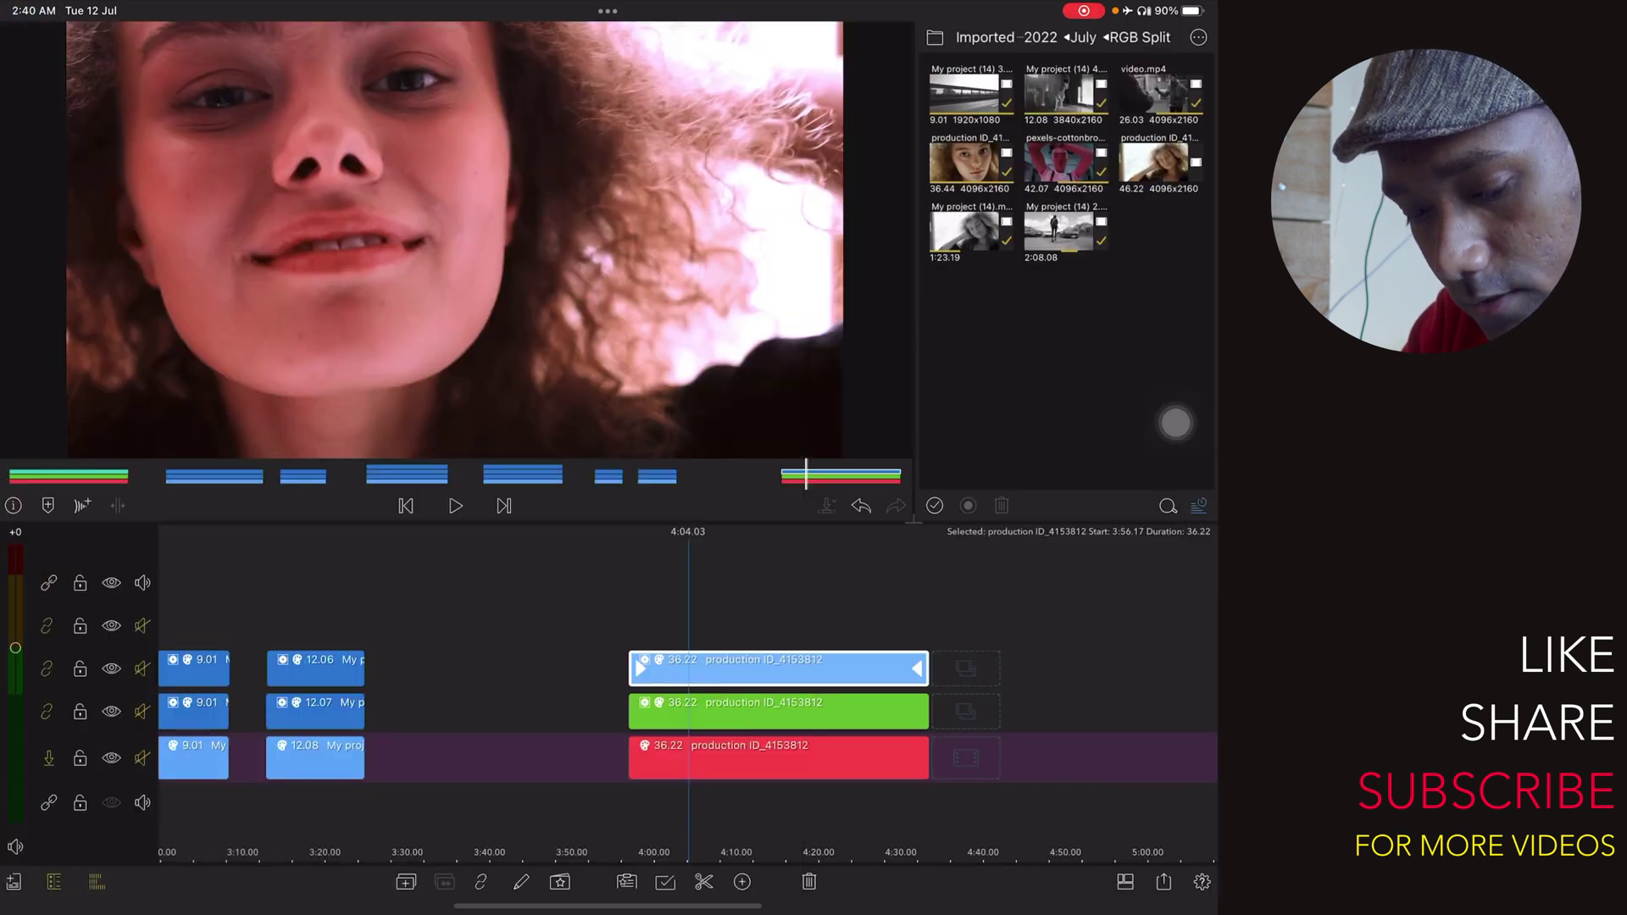
- Play and pause the recombined portrait, then scroll the timeline to the stacked clips' start
{"action": "left_click", "coordinate": [455, 505]}
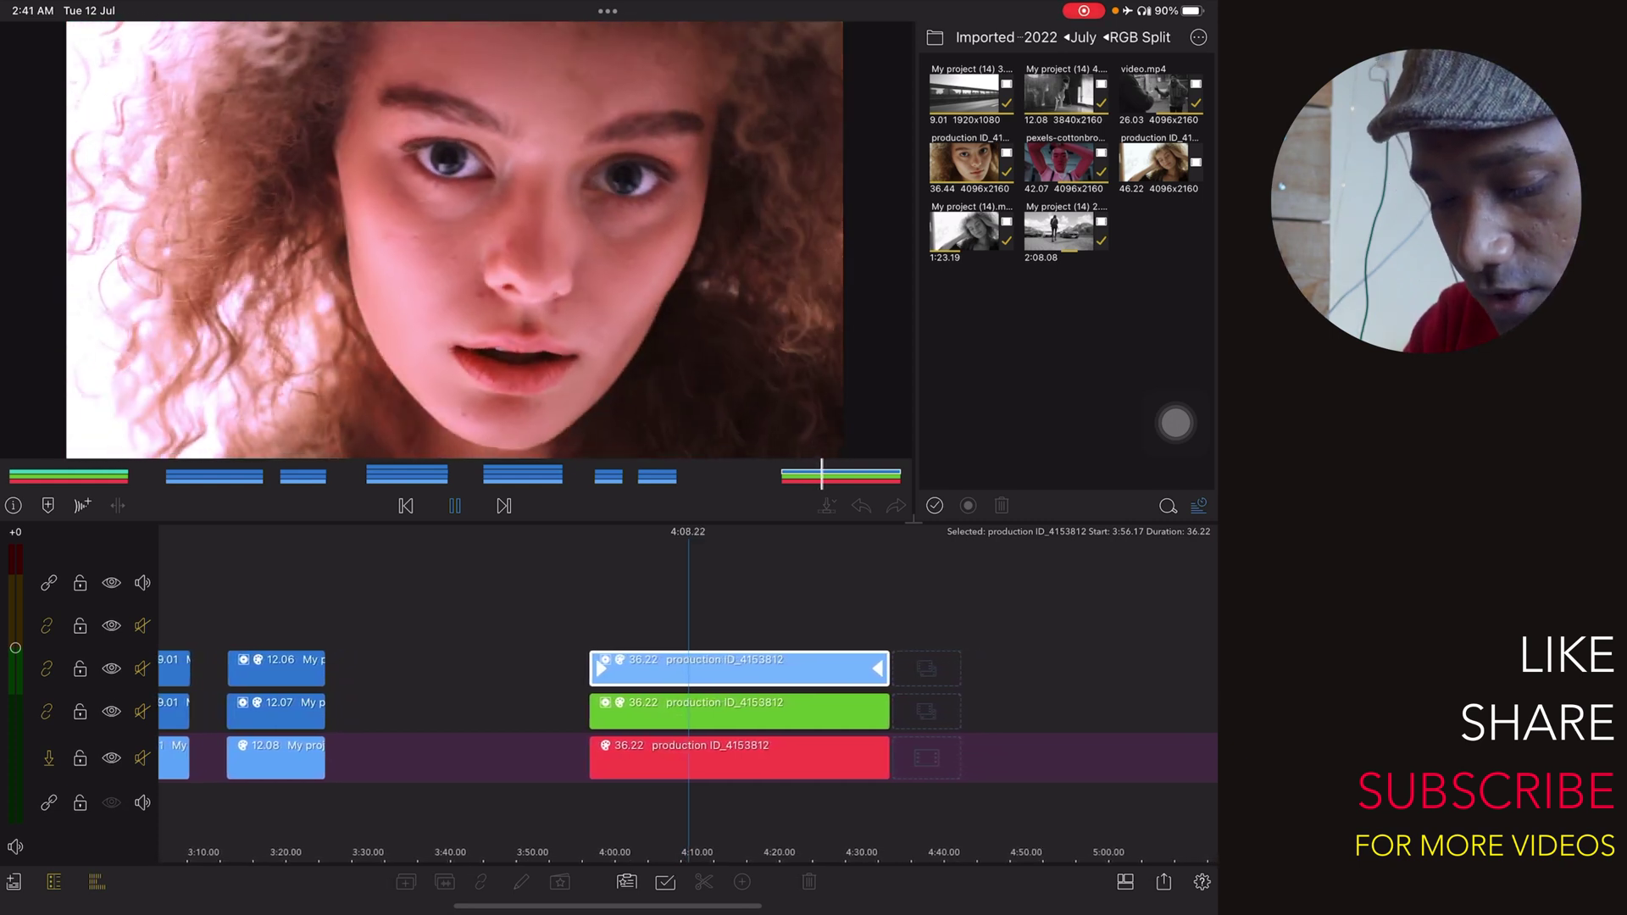
{"action": "scroll", "coordinate": [381, 712], "scroll_direction": "up", "scroll_amount": 3}
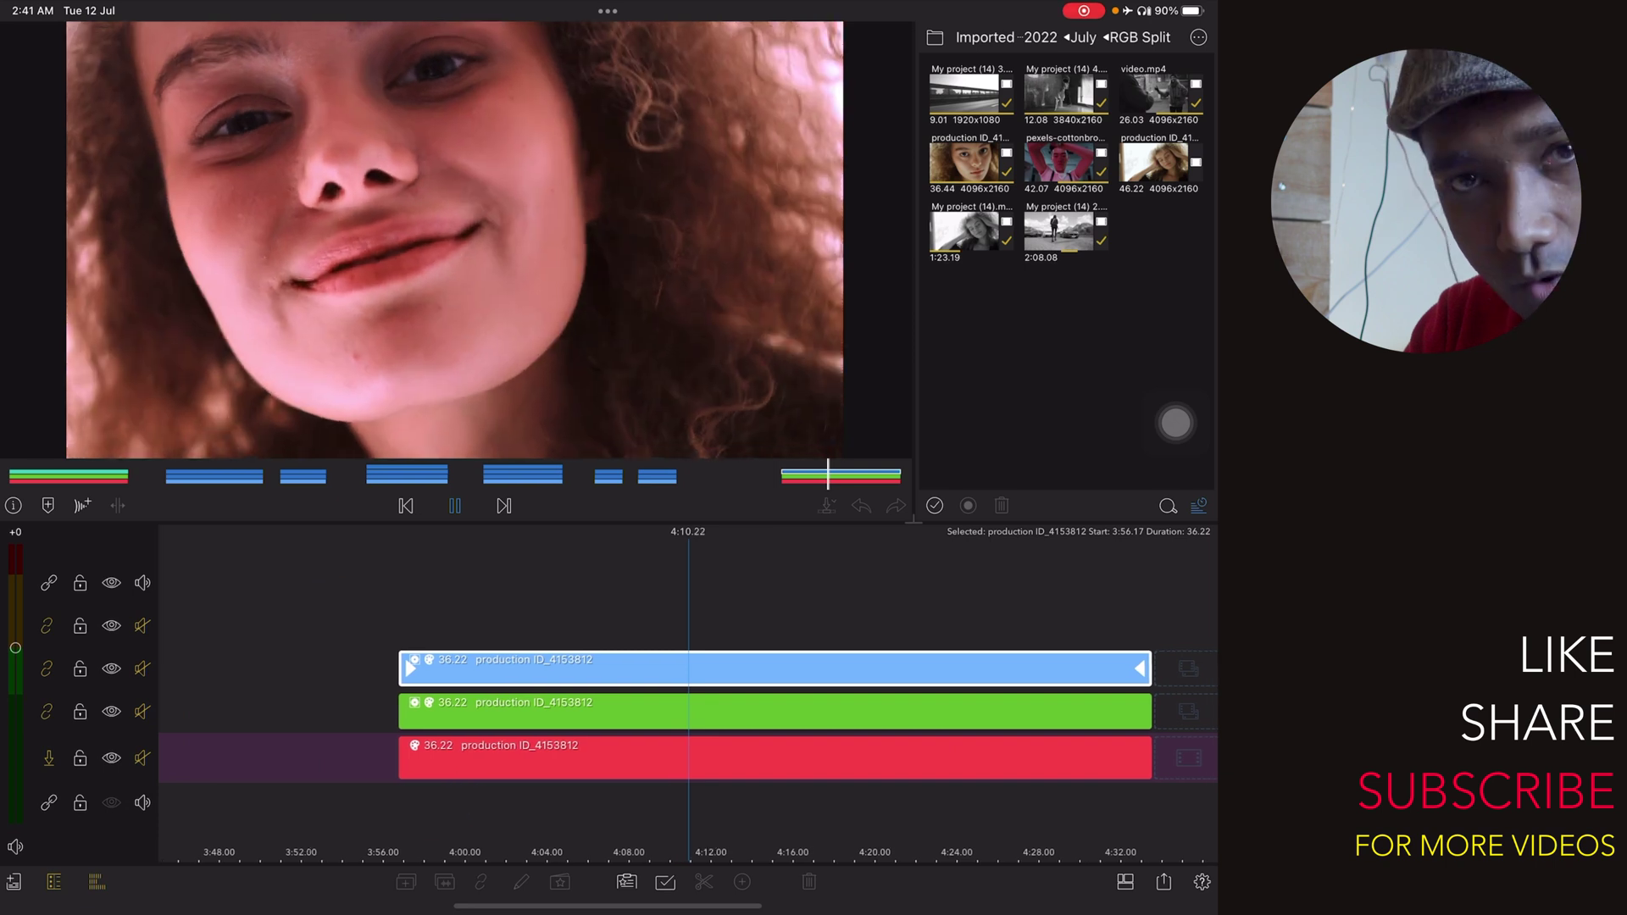
{"action": "left_click", "coordinate": [454, 506]}
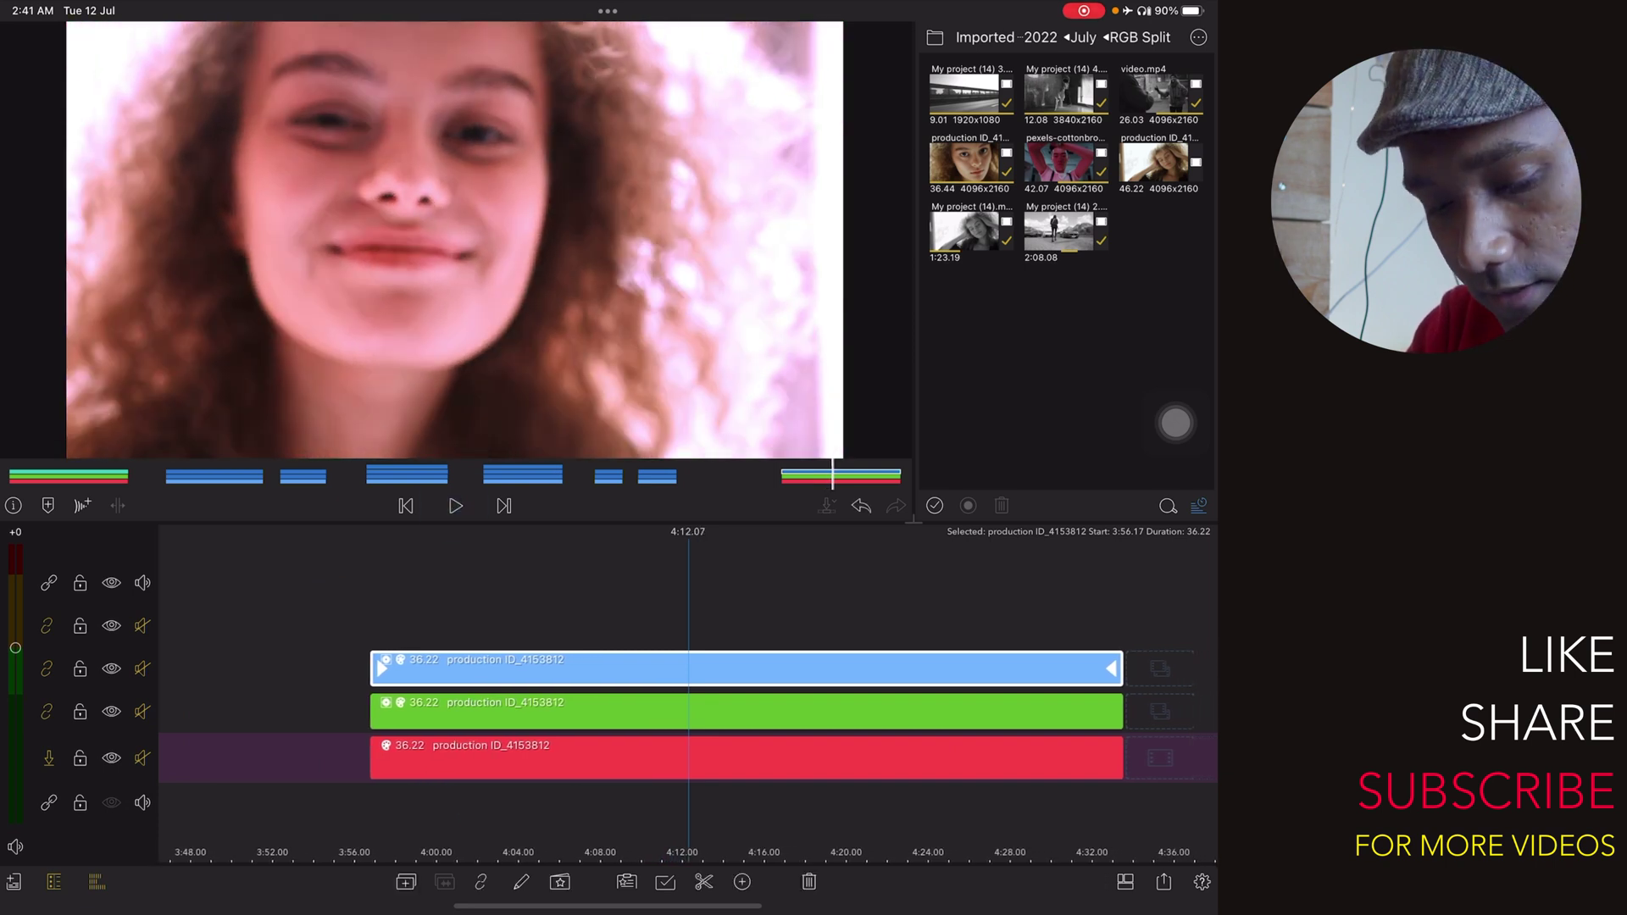
{"action": "left_click_drag", "start_coordinate": [306, 689], "coordinate": [546, 738]}
{"action": "scroll", "coordinate": [483, 674], "scroll_direction": "up", "scroll_amount": 3}
{"action": "left_click_drag", "start_coordinate": [432, 712], "coordinate": [590, 715]}
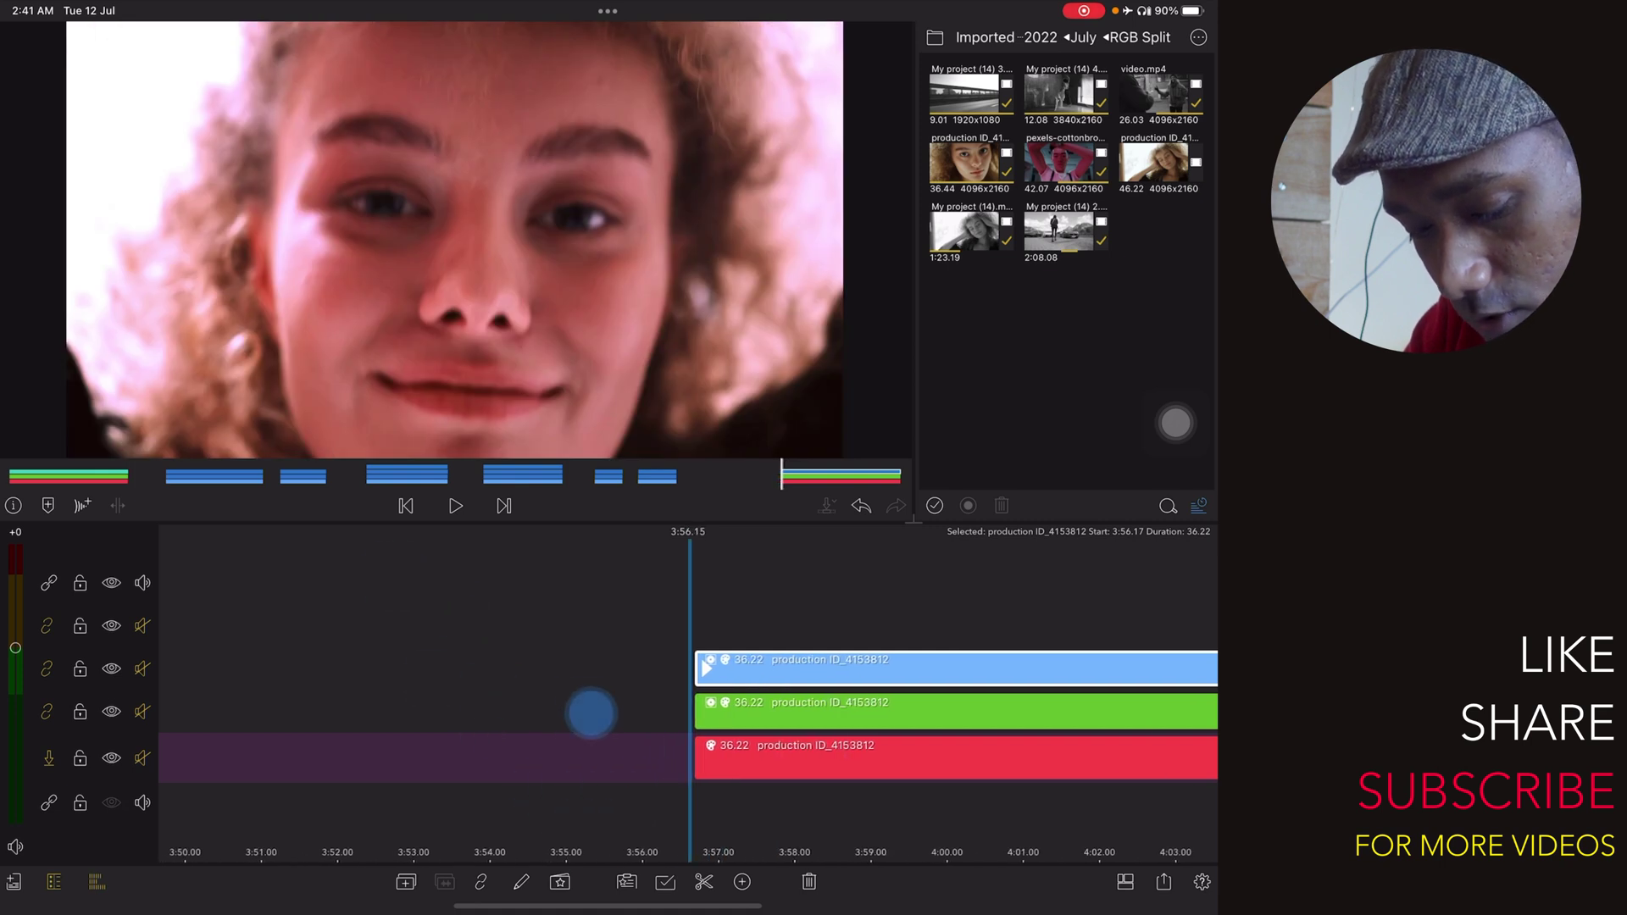
{"action": "scroll", "coordinate": [509, 686], "scroll_direction": "up", "scroll_amount": 10}
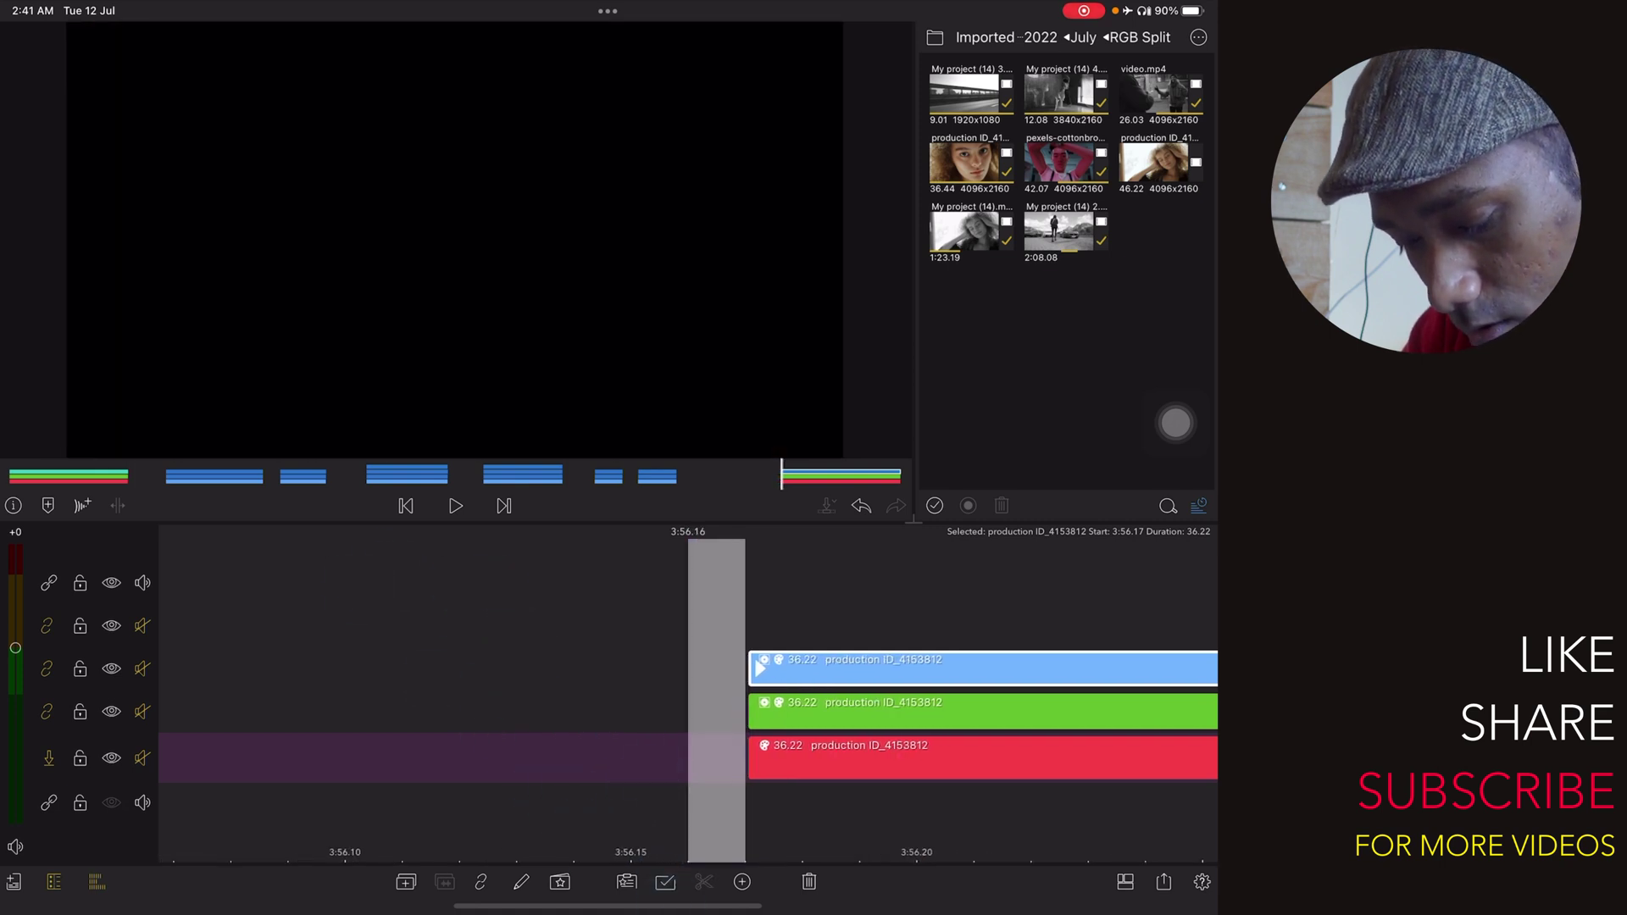
- Frame the clip starts, move the blue clip one frame later, and check each clip's start
{"action": "left_click_drag", "start_coordinate": [763, 759], "coordinate": [706, 759]}
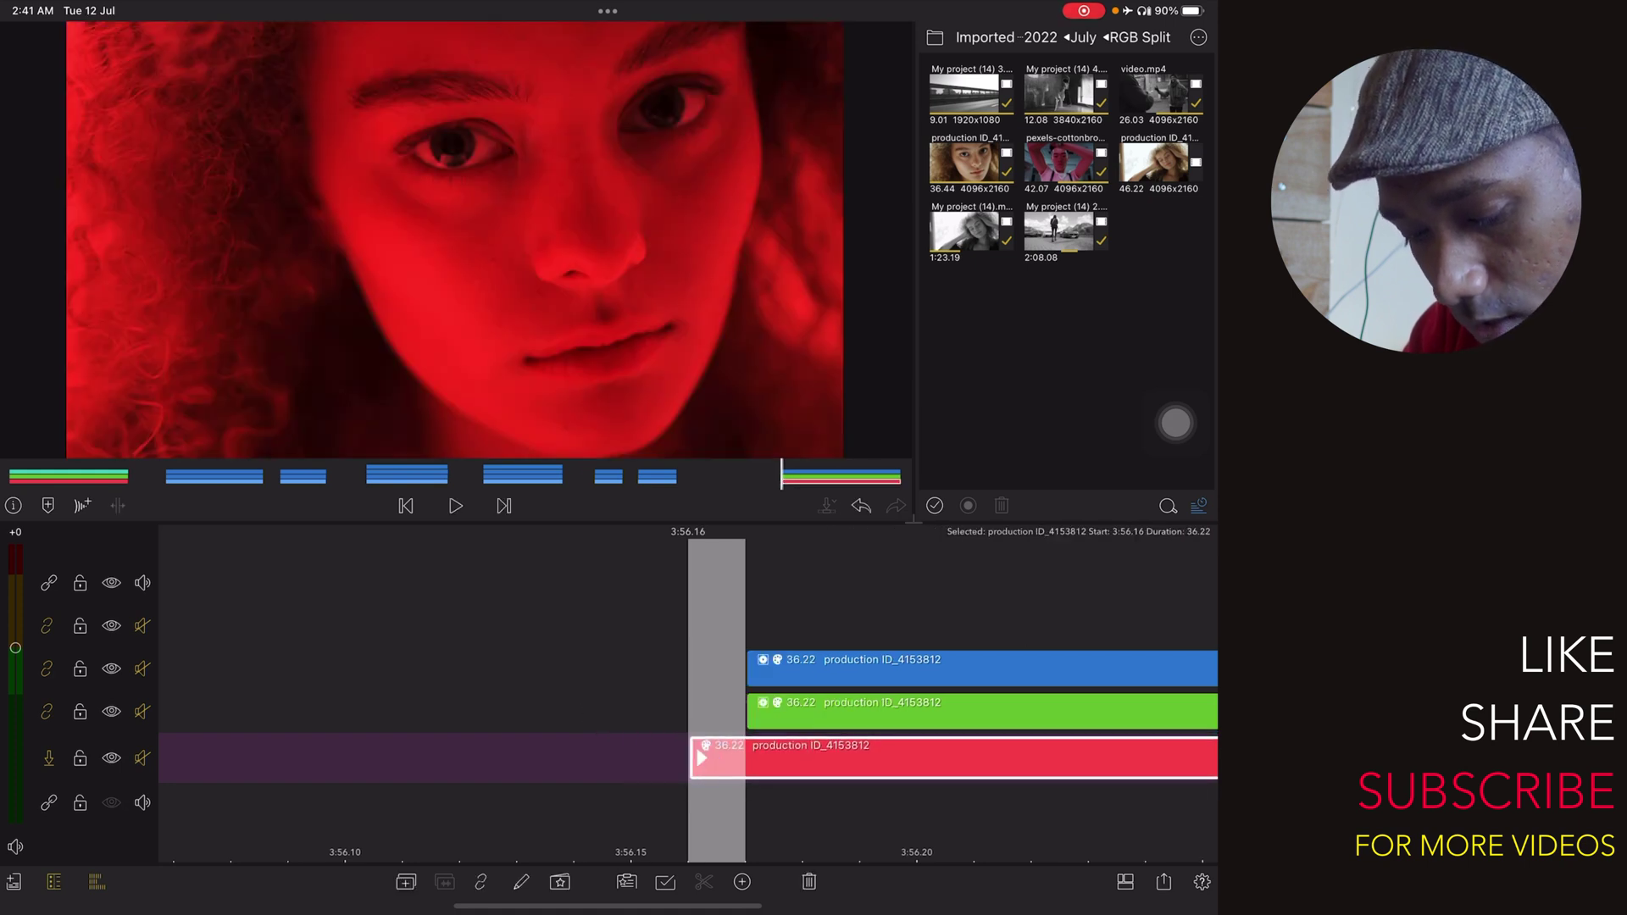
{"action": "left_click_drag", "start_coordinate": [763, 675], "coordinate": [706, 674]}
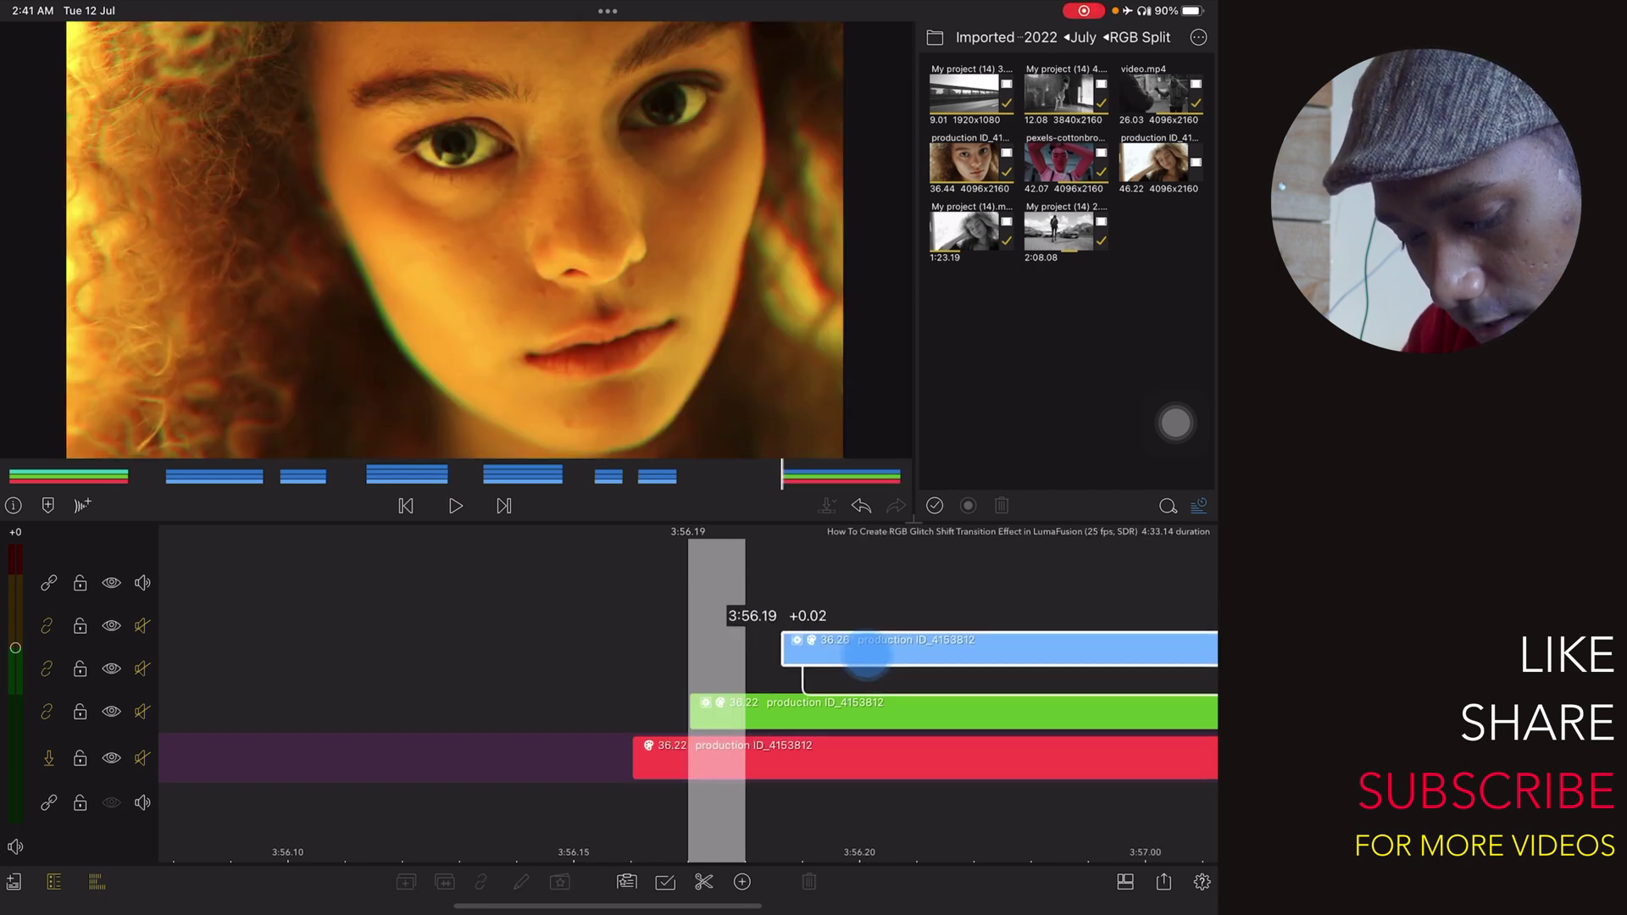
{"action": "left_click_drag", "start_coordinate": [778, 654], "coordinate": [828, 671]}
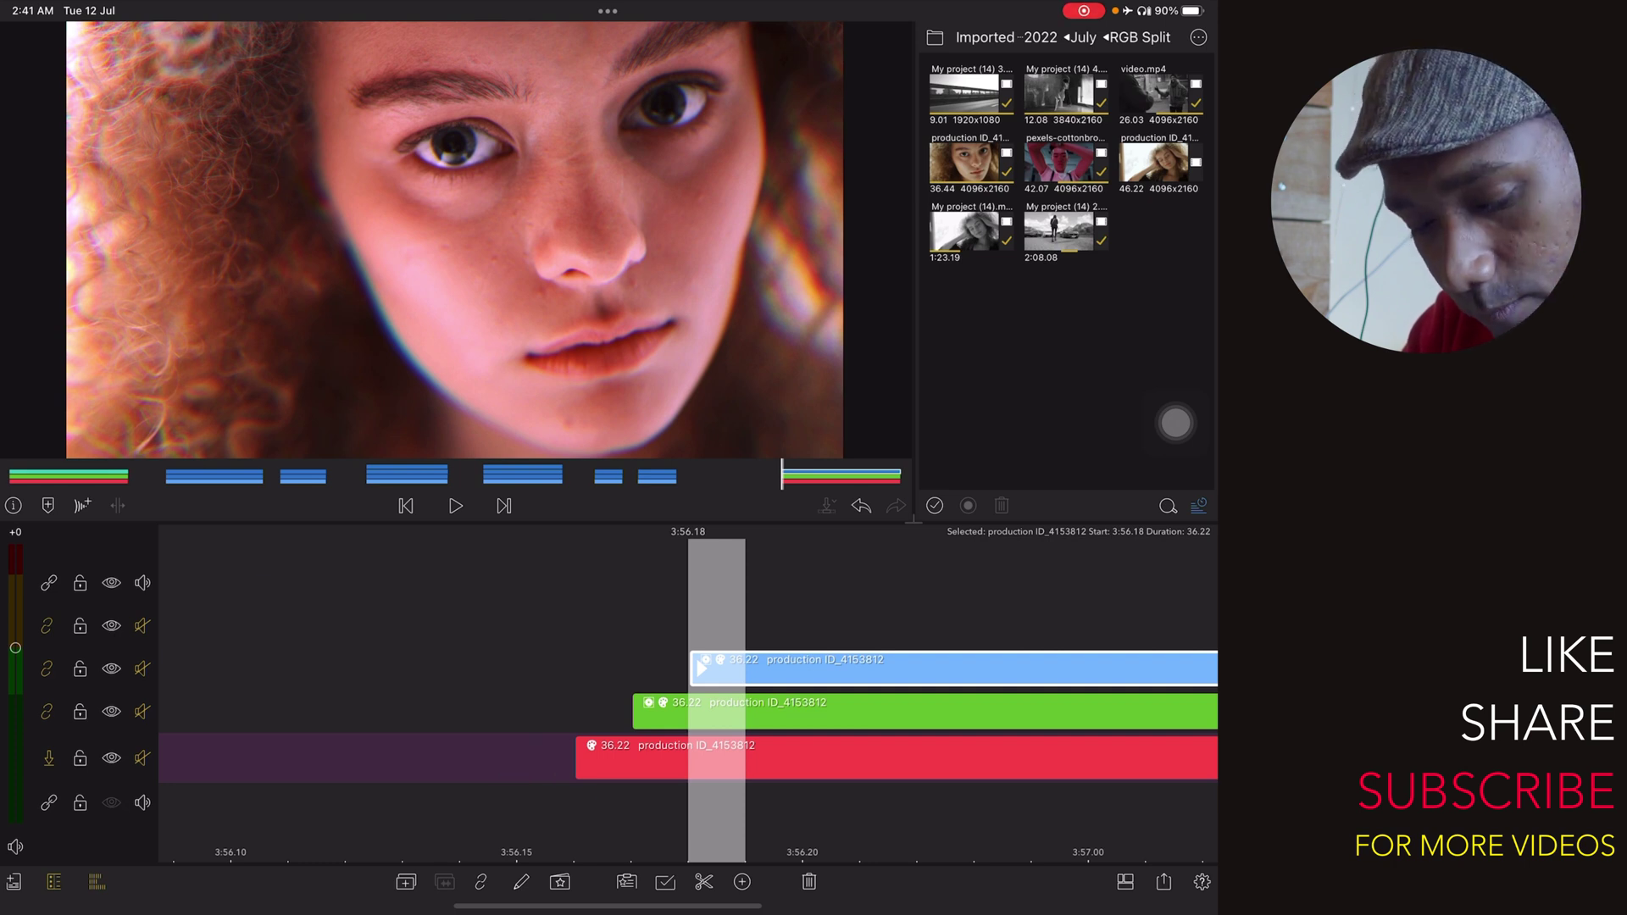
{"action": "left_click", "coordinate": [585, 756]}
{"action": "left_click", "coordinate": [655, 708]}
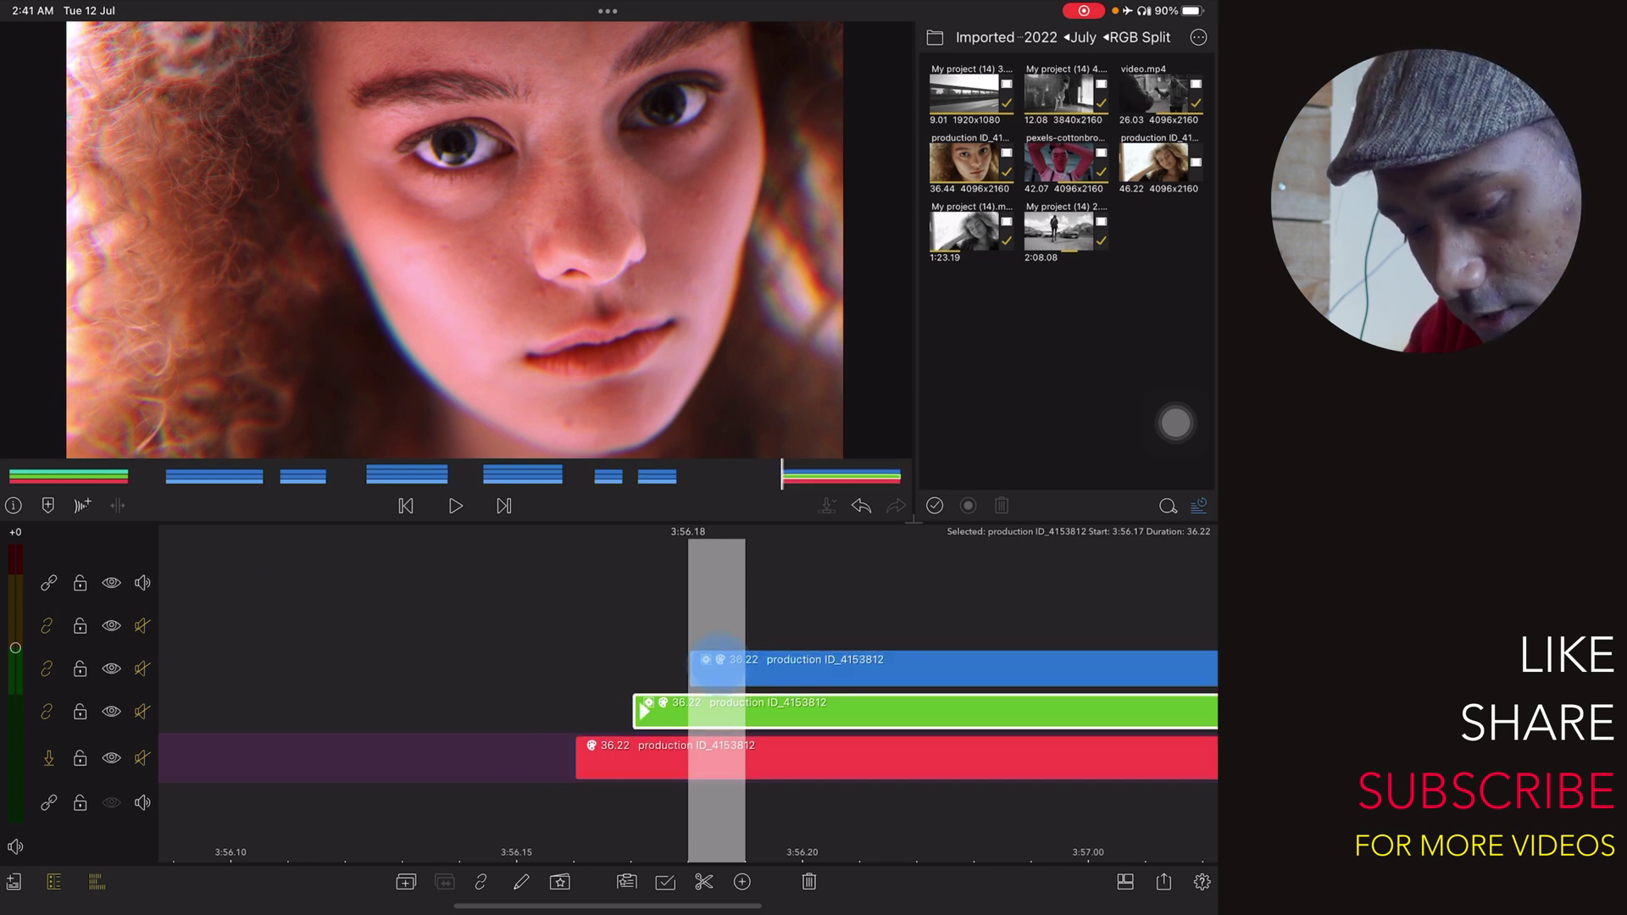
{"action": "left_click", "coordinate": [719, 656]}
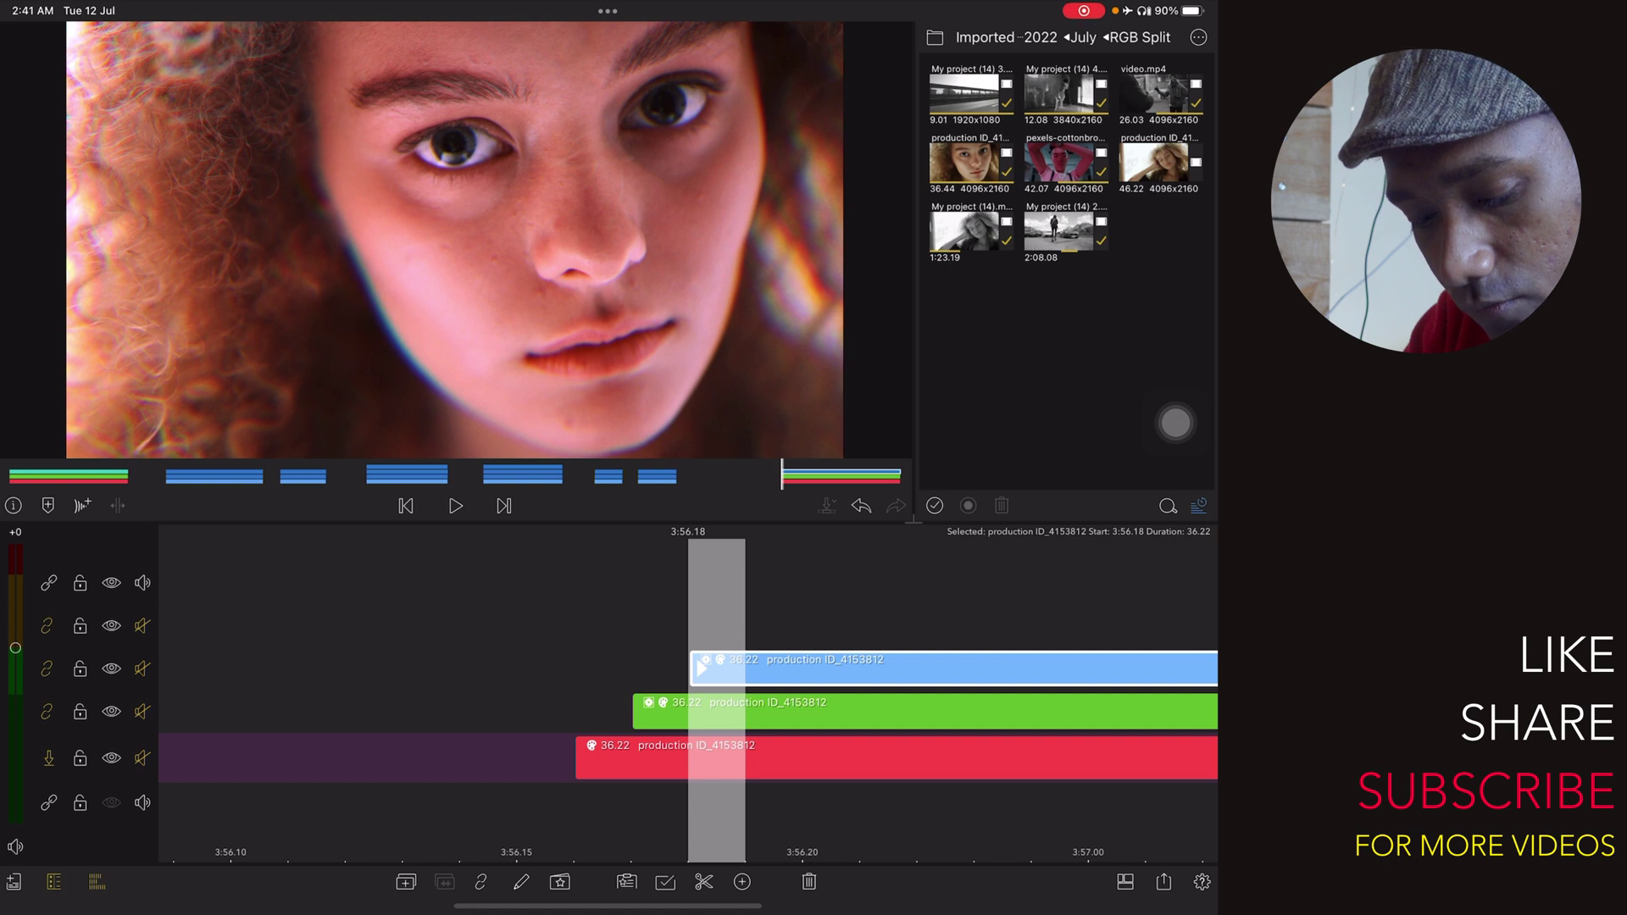
{"action": "left_click", "coordinate": [585, 757]}
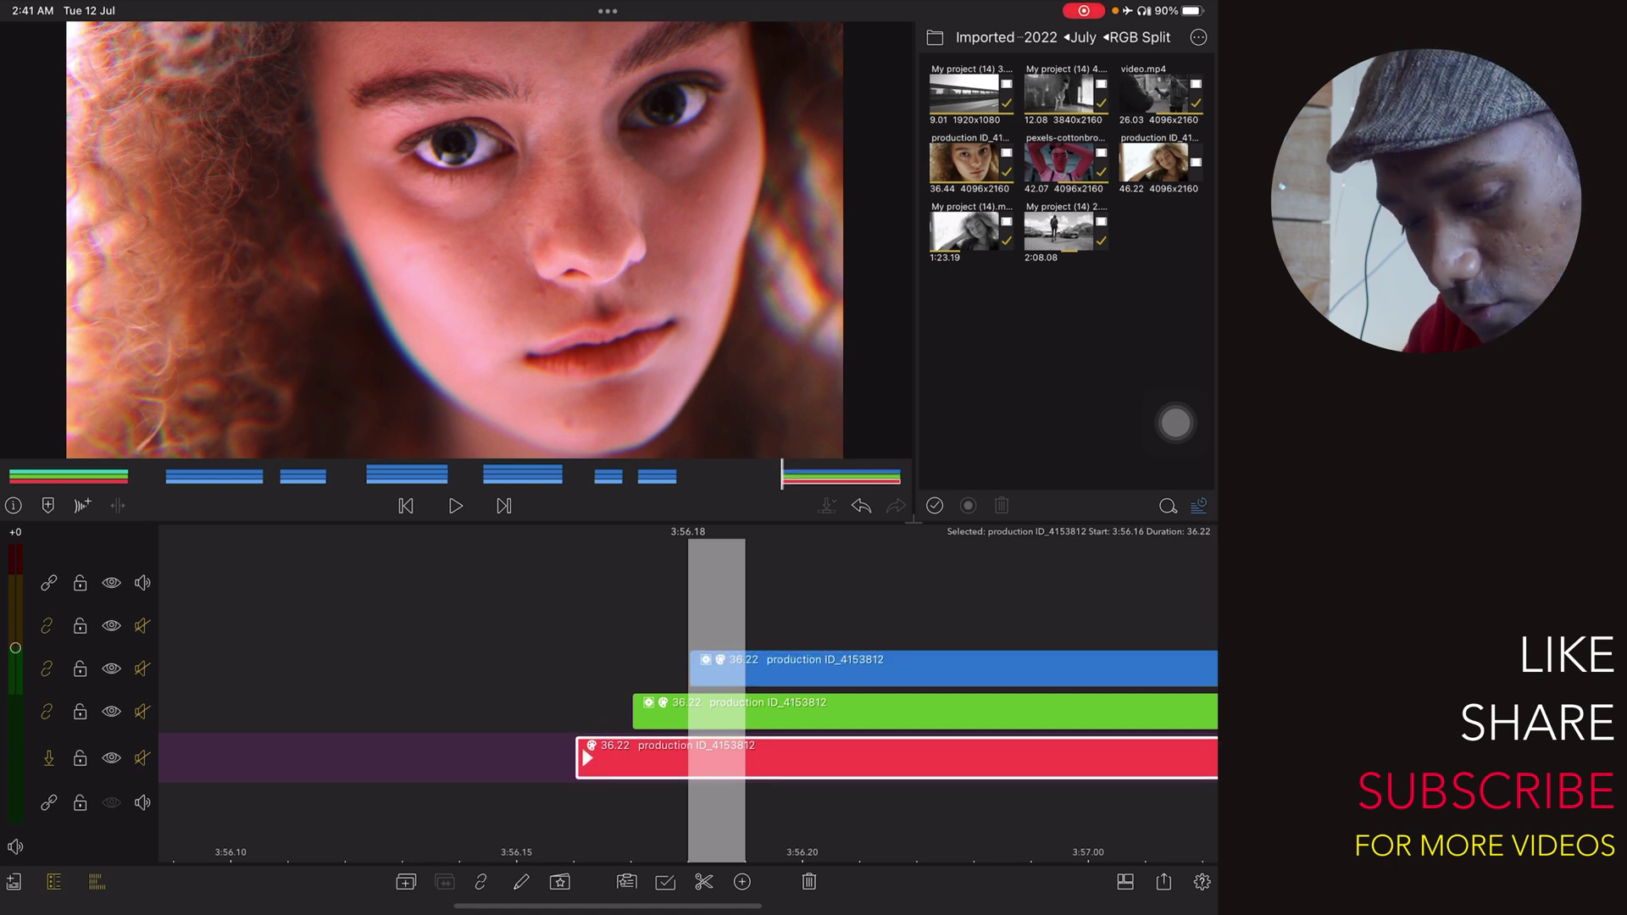
{"action": "left_click", "coordinate": [701, 663]}
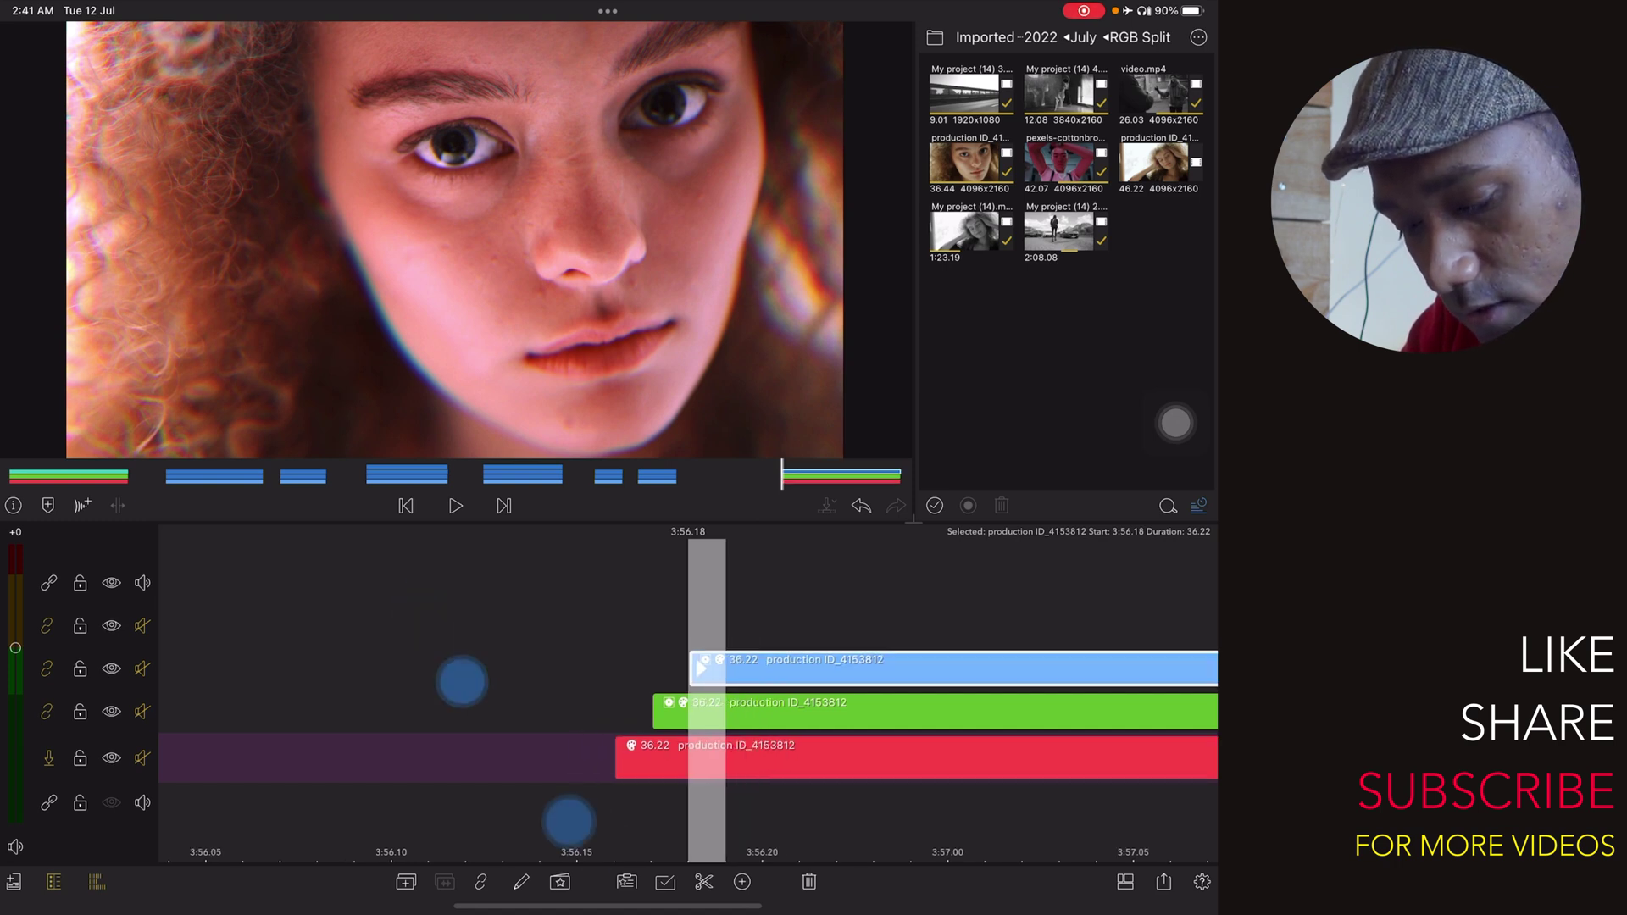
- Split the red and green clips where the blue clip starts, then delete their short leading slivers
{"action": "left_click", "coordinate": [700, 712]}
{"action": "left_click", "coordinate": [700, 755]}
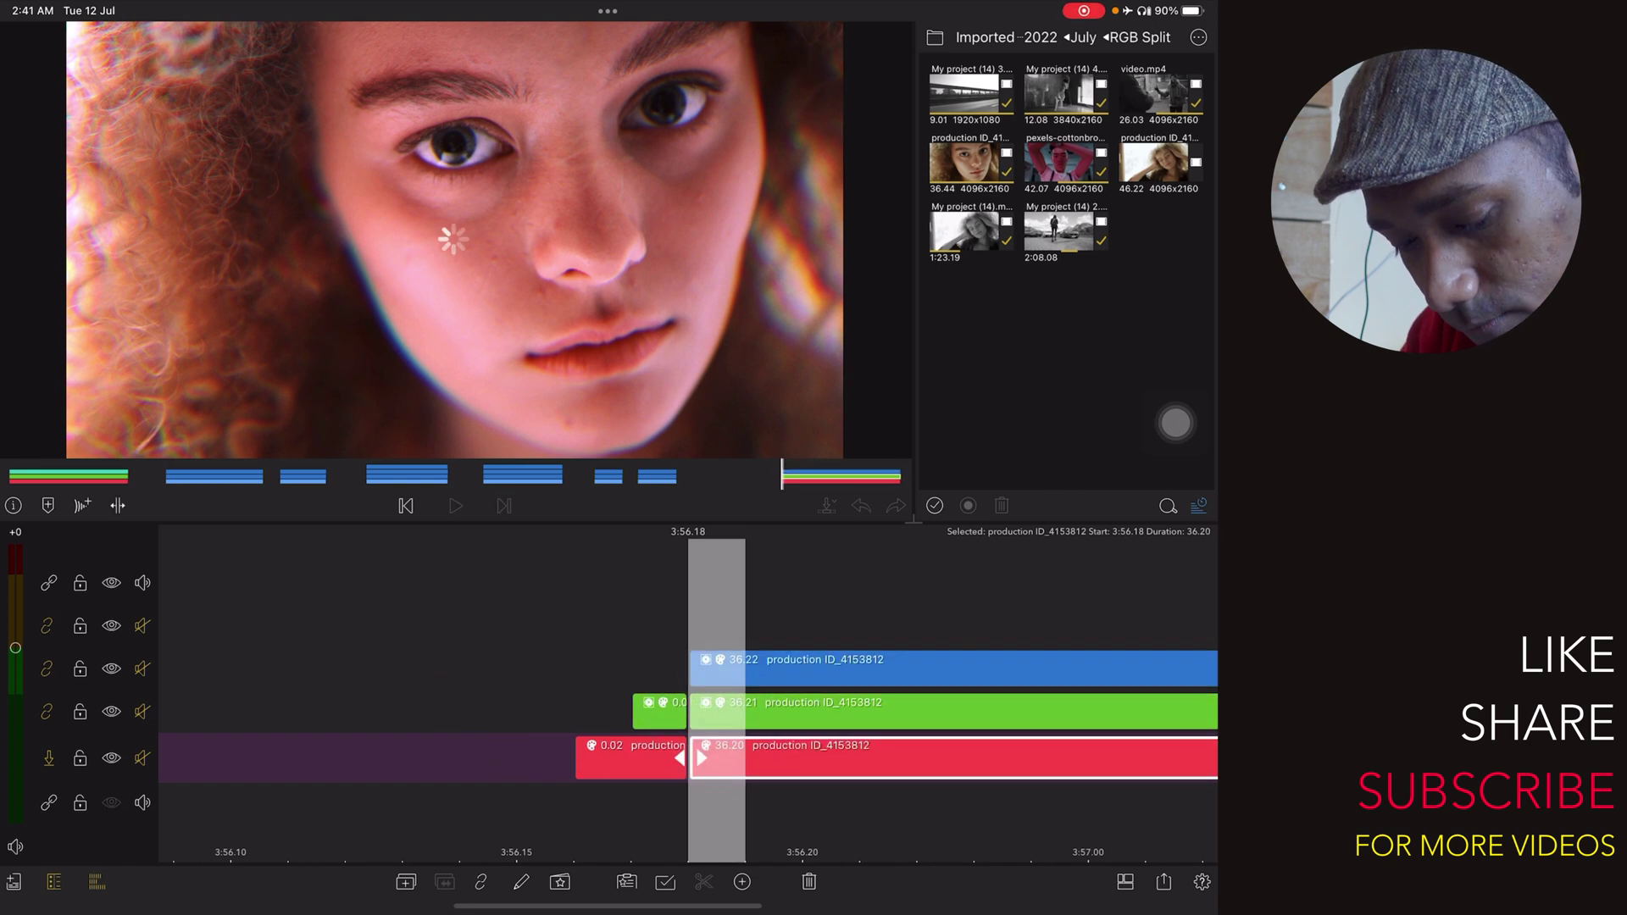
{"action": "left_click", "coordinate": [665, 881]}
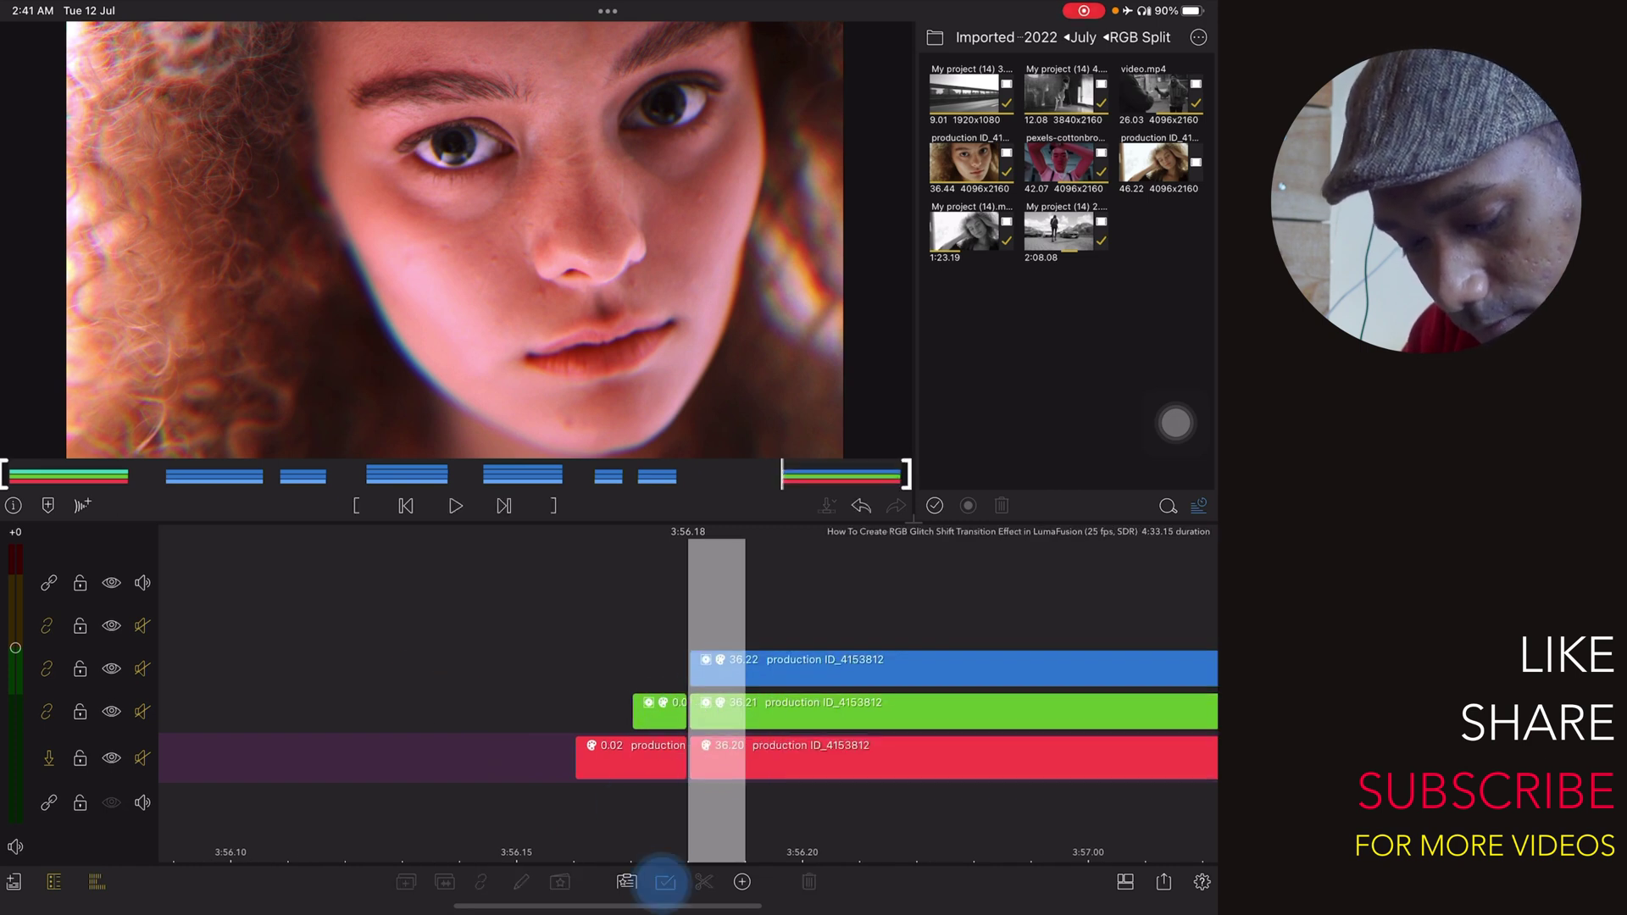
{"action": "mouse_move", "coordinate": [519, 639]}
{"action": "left_mouse_down"}
{"action": "mouse_move", "coordinate": [641, 814]}
{"action": "mouse_move", "coordinate": [672, 801]}
{"action": "left_mouse_up"}
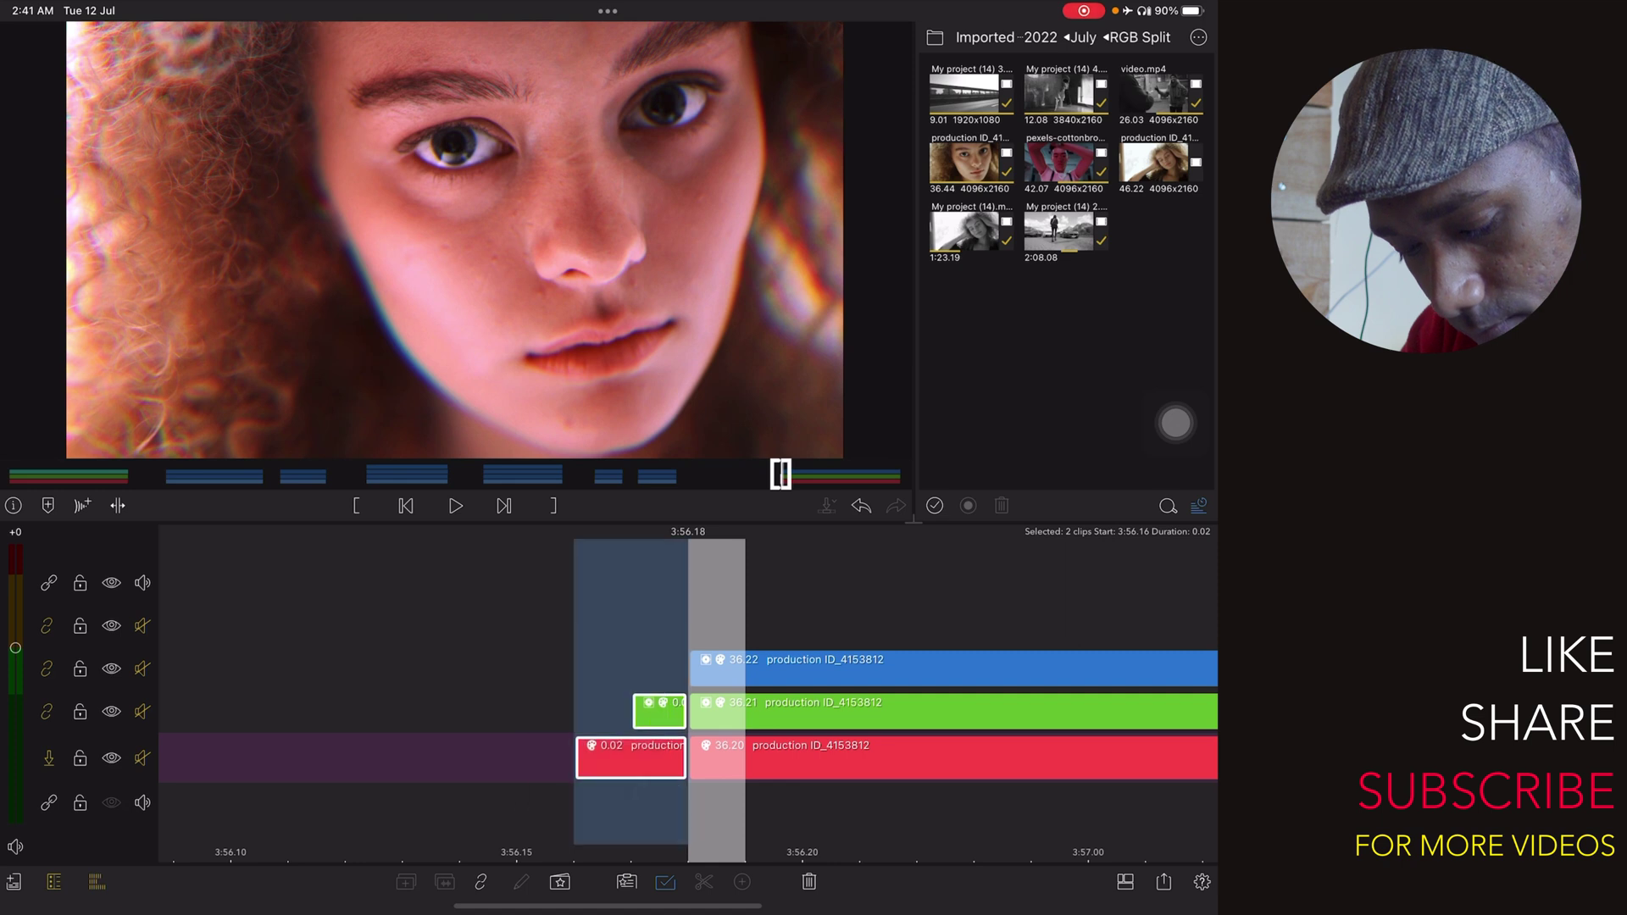
{"action": "left_click", "coordinate": [809, 882]}
{"action": "scroll", "coordinate": [688, 700], "scroll_direction": "down", "scroll_amount": 3}
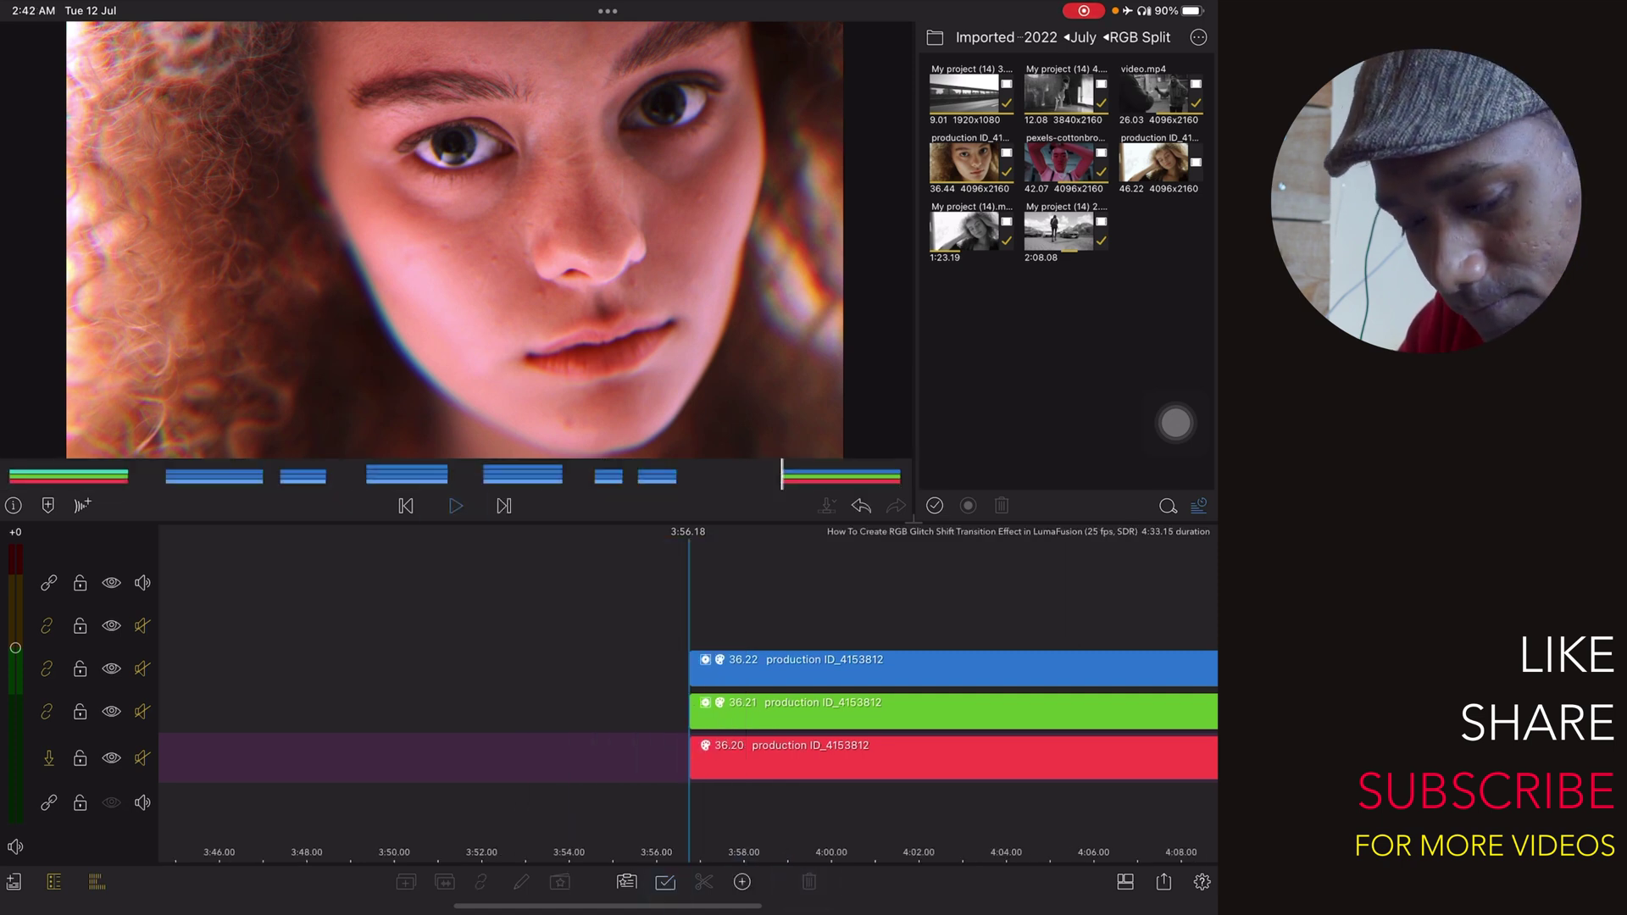
{"action": "key", "text": "space"}
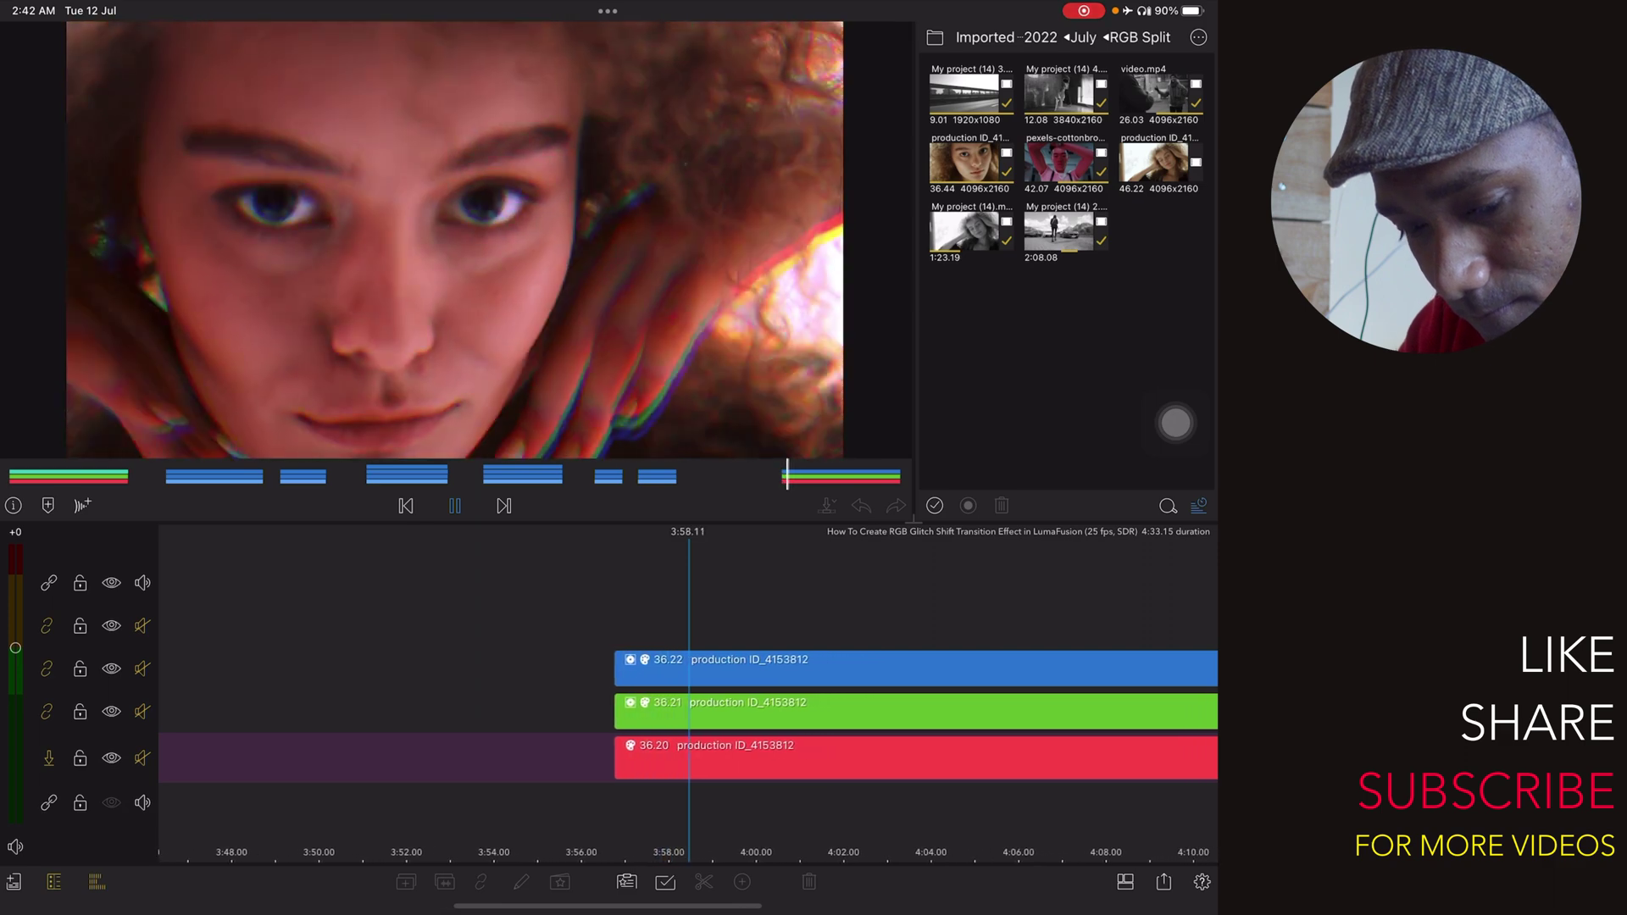
{"action": "key", "text": "super+f"}
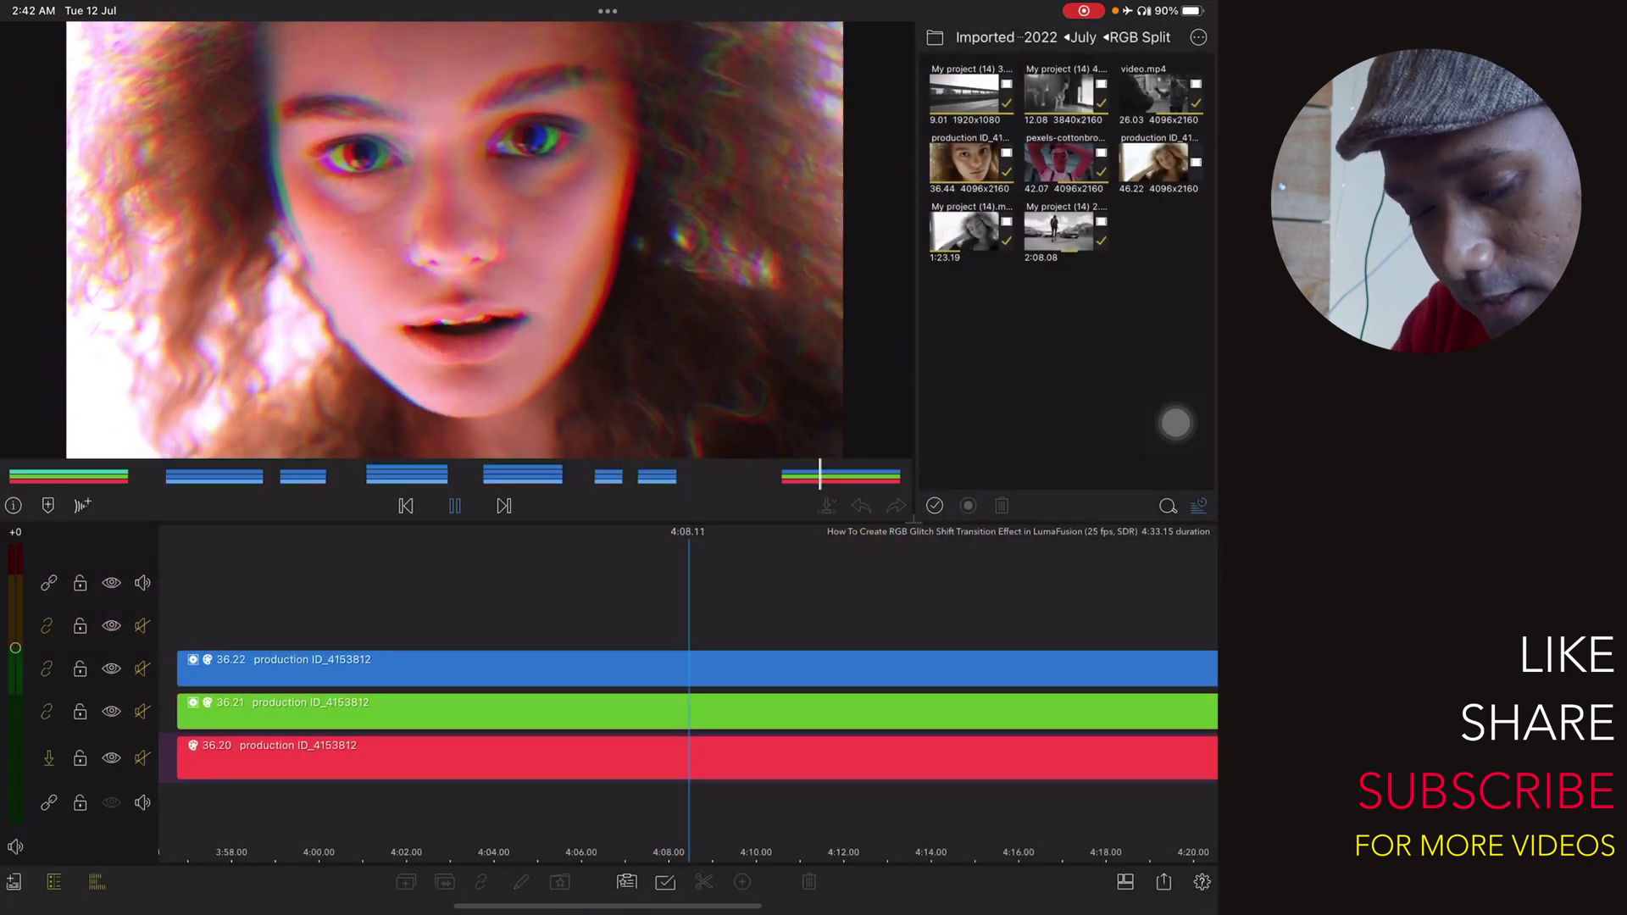
{"action": "scroll", "coordinate": [688, 711], "scroll_direction": "down", "scroll_amount": 3}
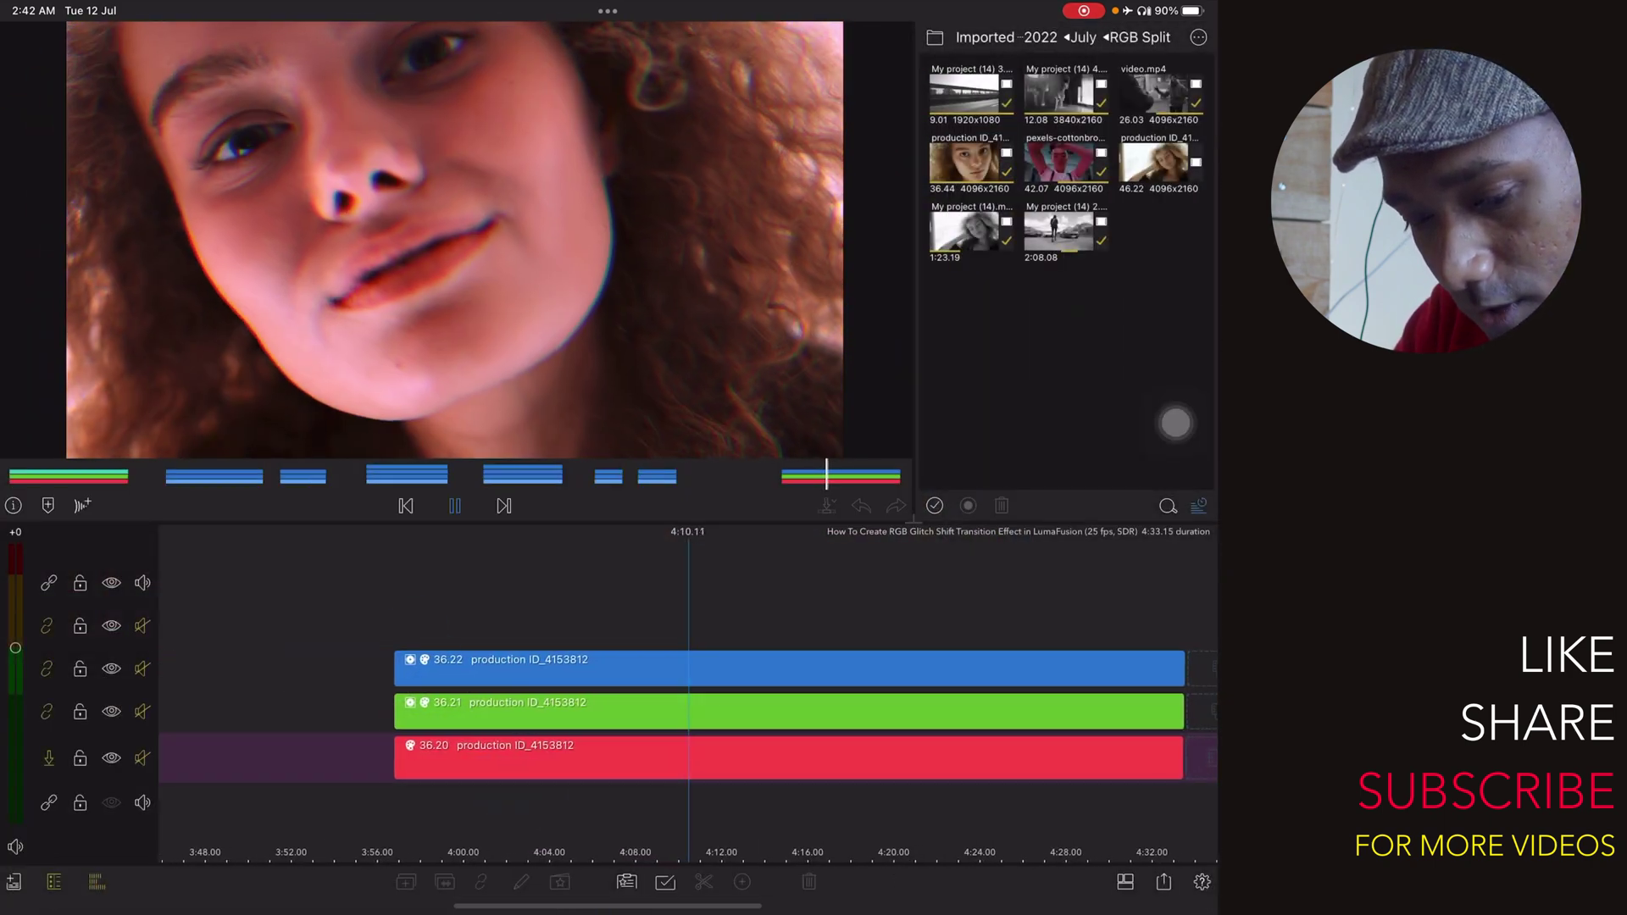
{"action": "left_click_drag", "start_coordinate": [763, 801], "coordinate": [801, 801]}
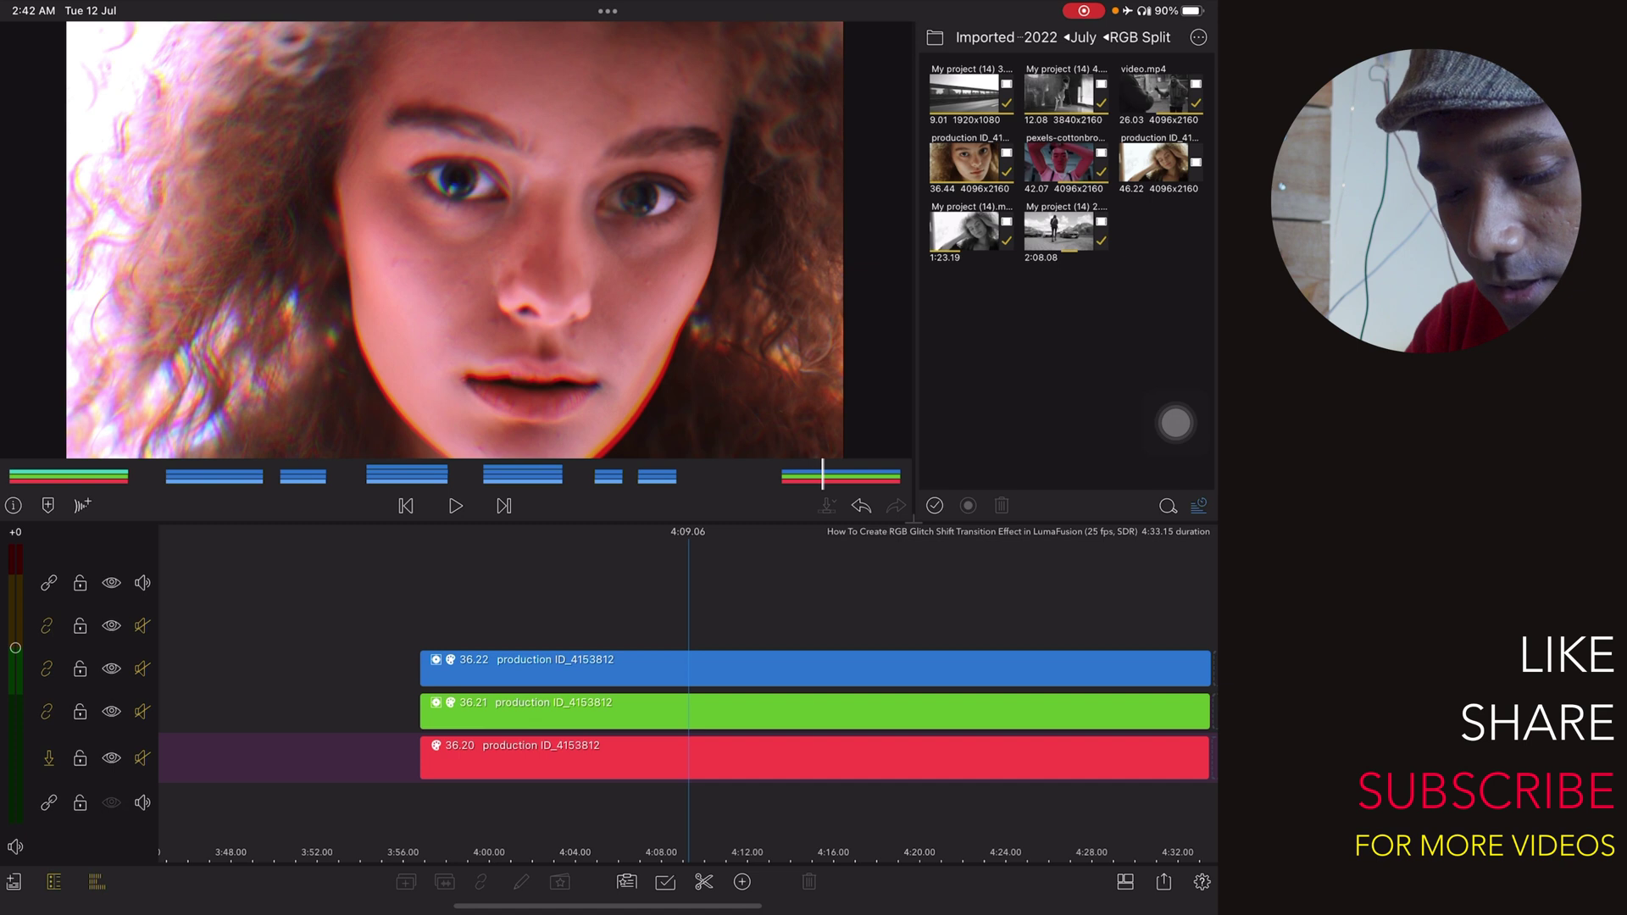
{"action": "scroll", "coordinate": [367, 747], "scroll_direction": "down", "scroll_amount": 3}
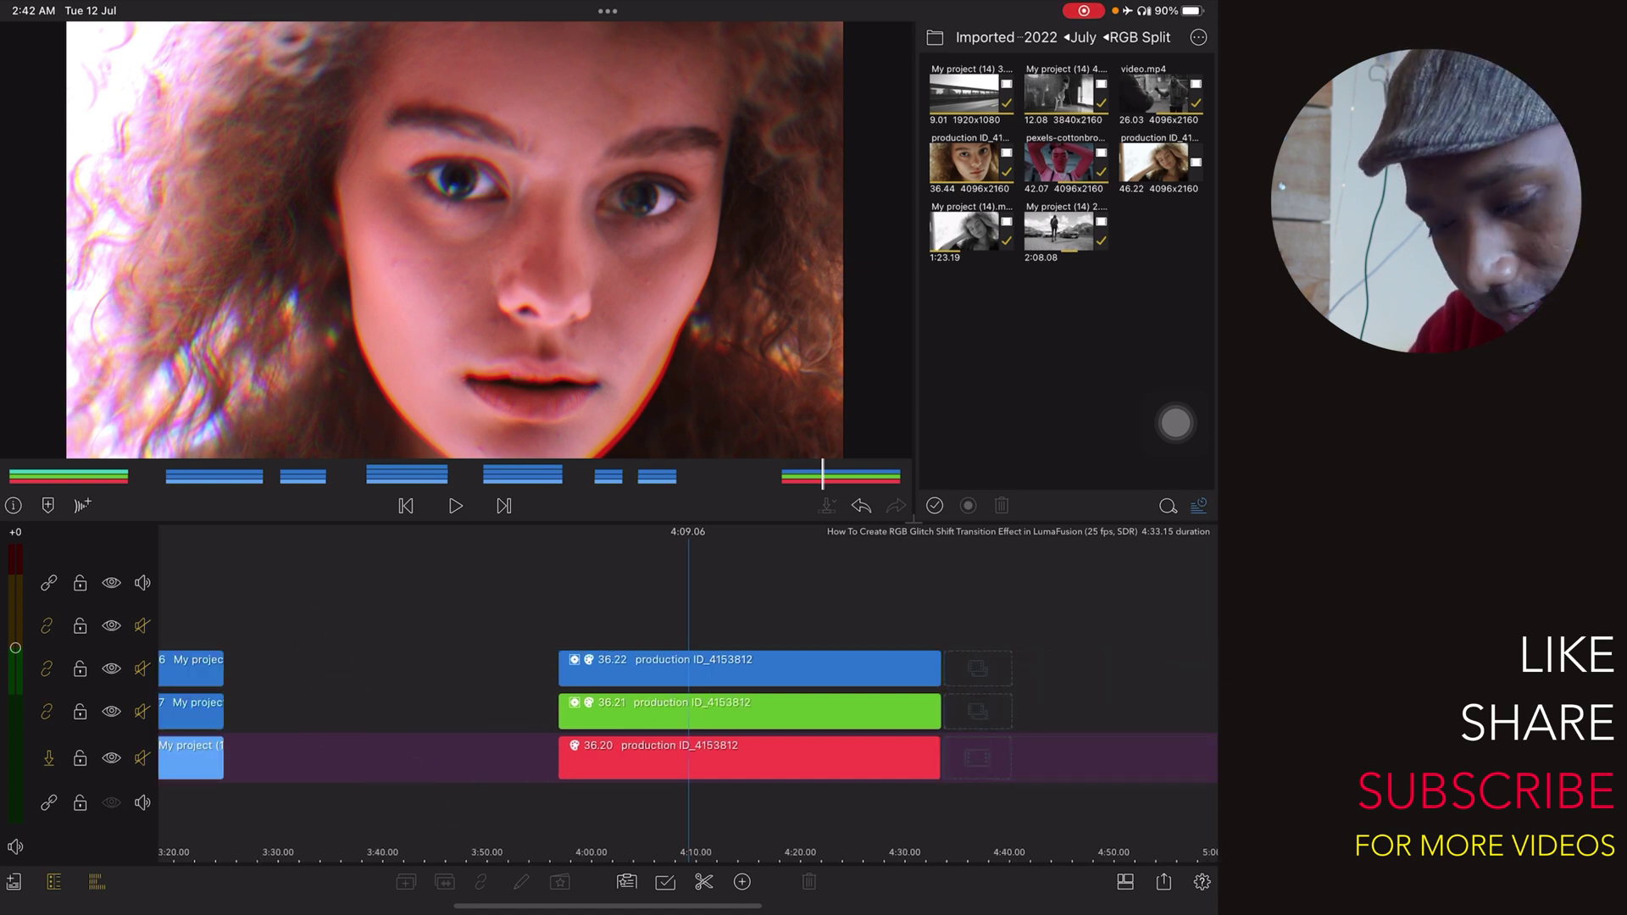
- Select the three tinted layer clips and copy them
{"action": "mouse_move", "coordinate": [524, 700]}
{"action": "left_mouse_down"}
{"action": "mouse_move", "coordinate": [624, 636]}
{"action": "mouse_move", "coordinate": [723, 814]}
{"action": "left_mouse_up"}
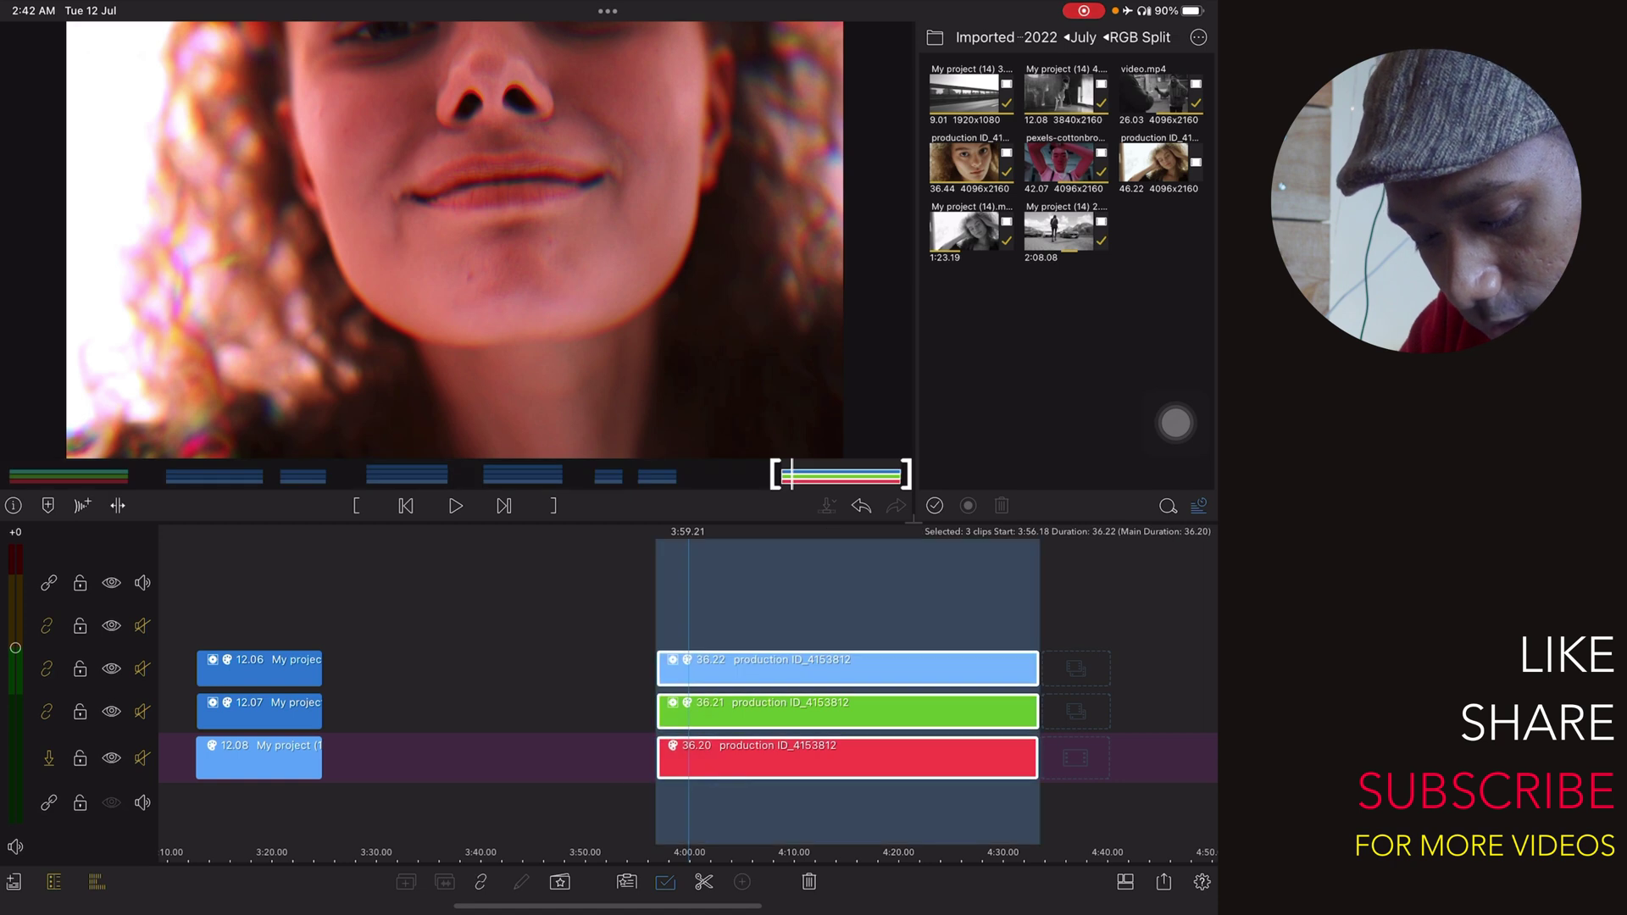
{"action": "left_click", "coordinate": [625, 881]}
{"action": "left_click", "coordinate": [543, 834]}
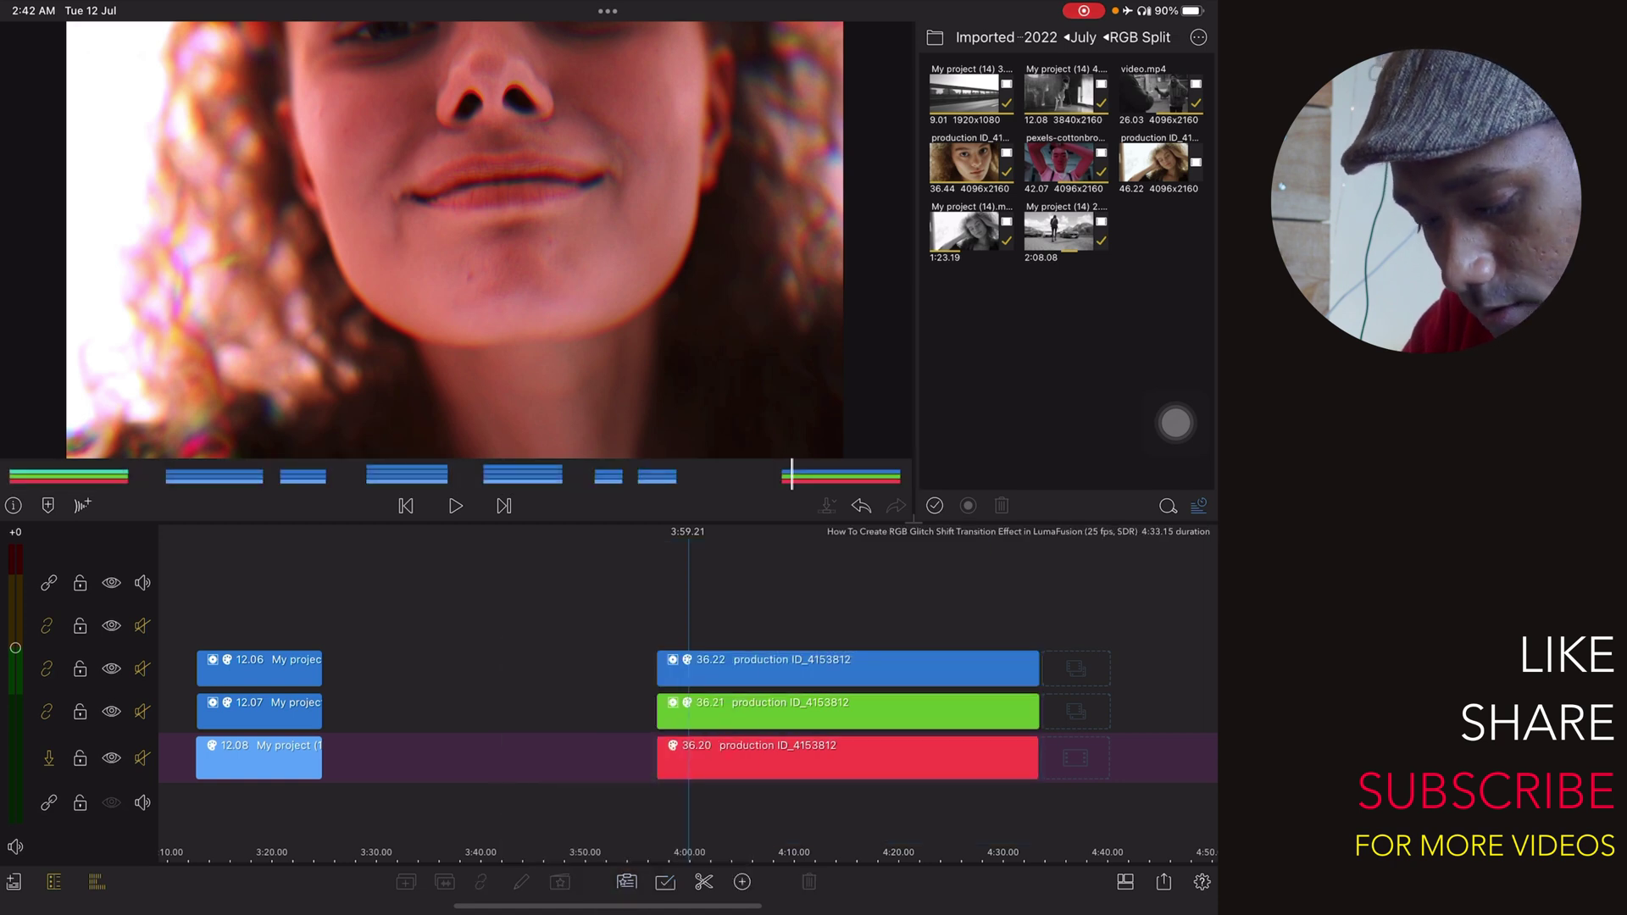
- Reselect and copy all three clips, paste them after the originals, and select the pasted red copy
{"action": "left_click_drag", "start_coordinate": [801, 789], "coordinate": [419, 800]}
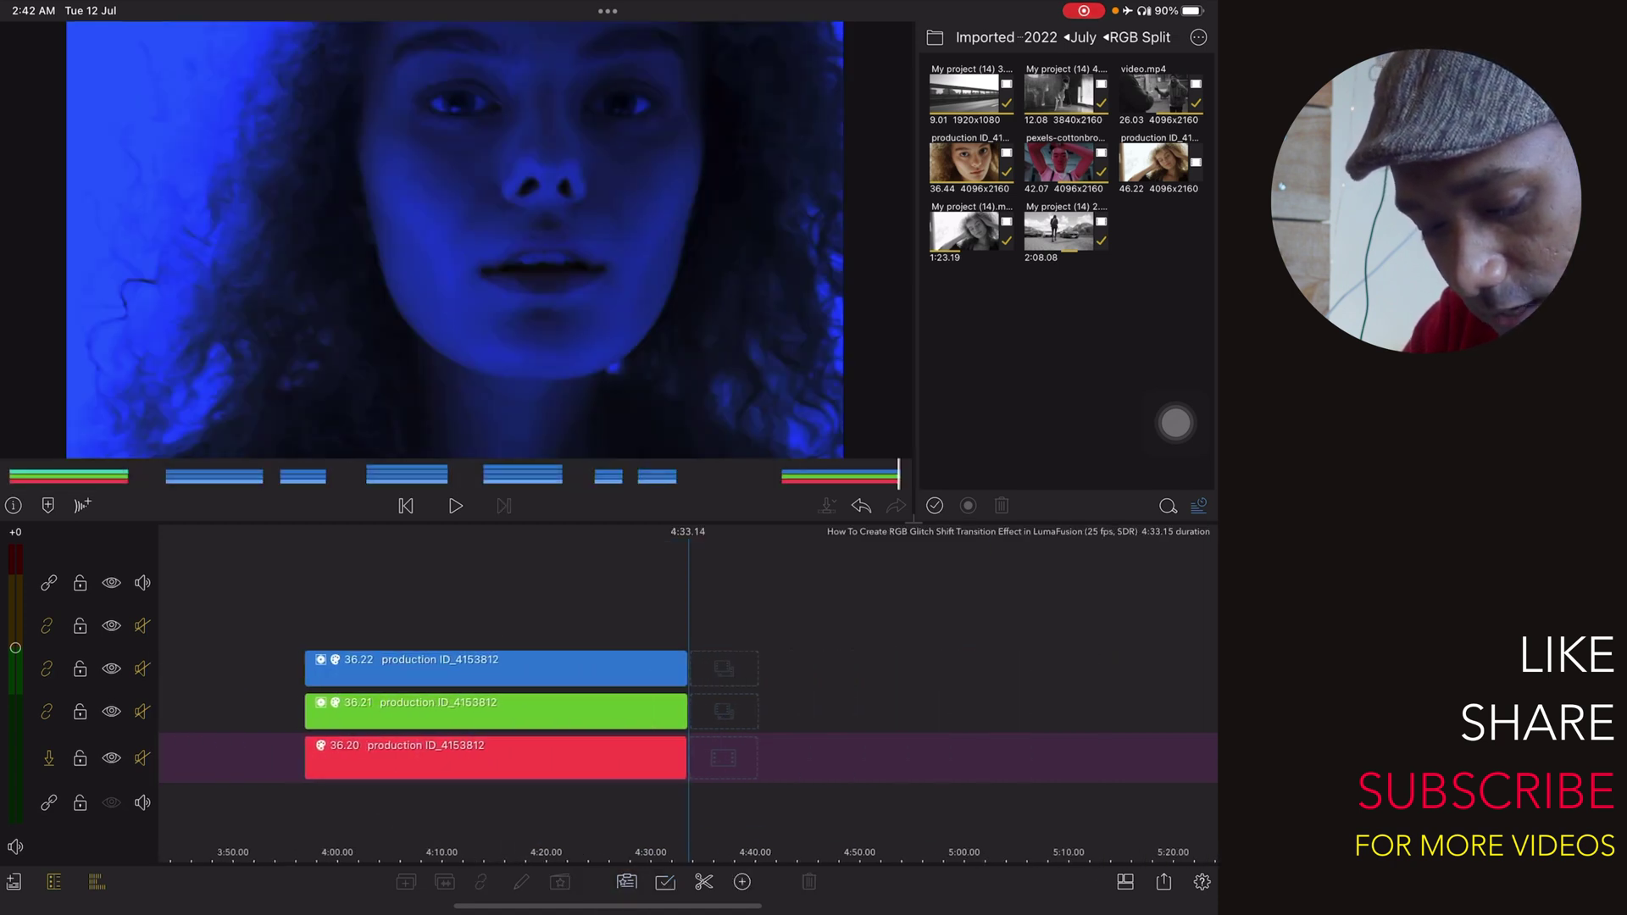
{"action": "left_click_drag", "start_coordinate": [725, 602], "coordinate": [220, 807]}
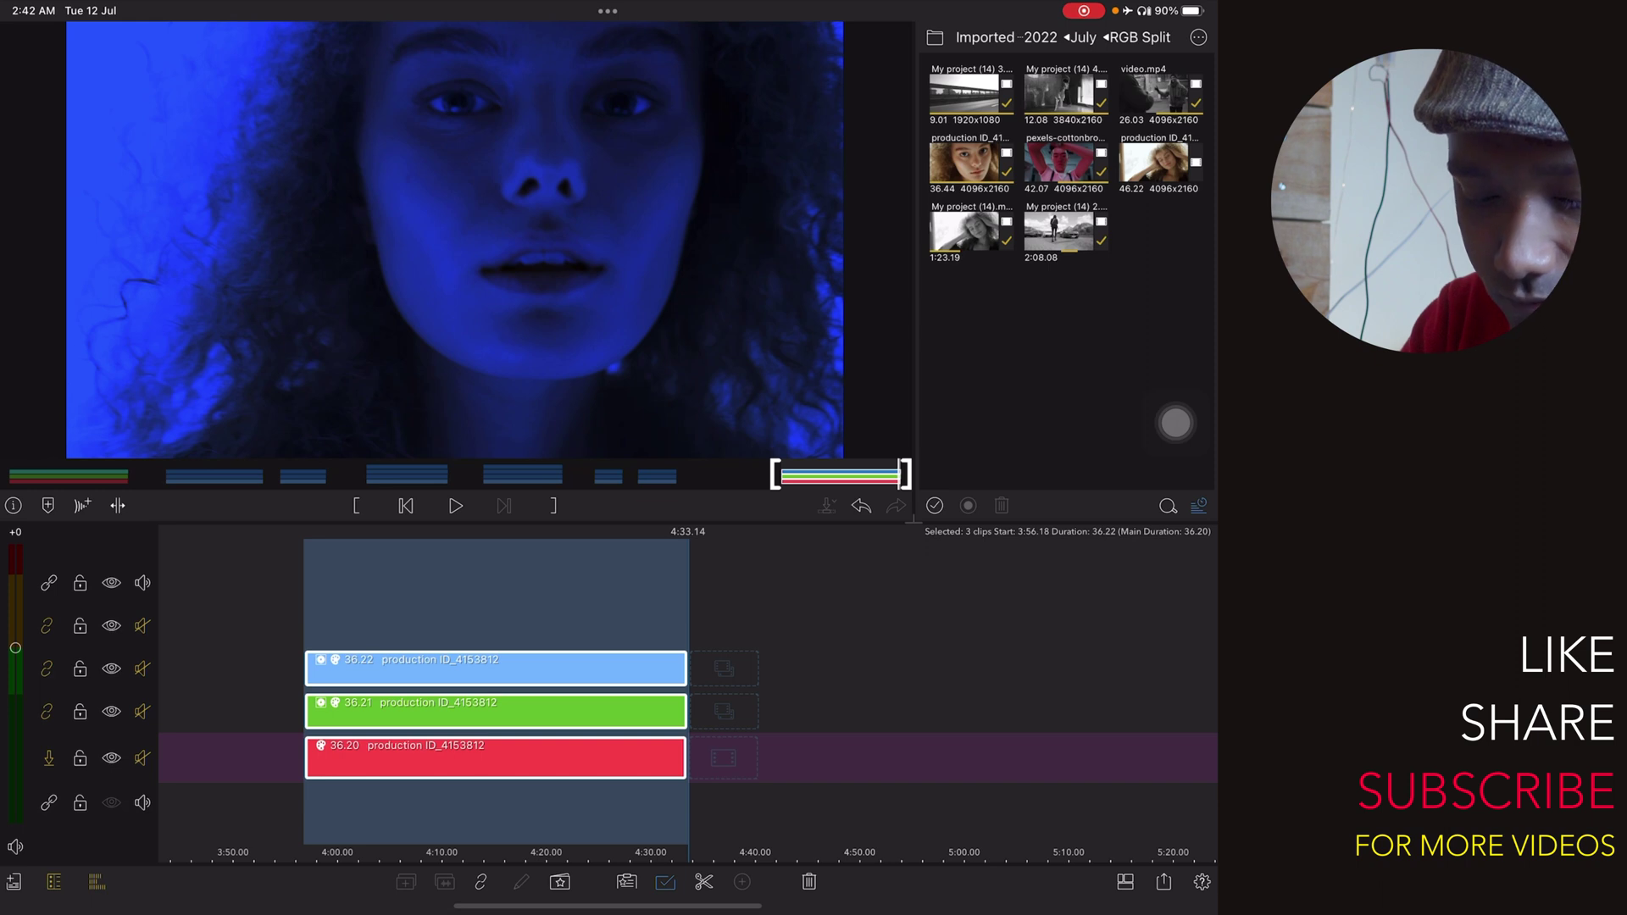
{"action": "left_click", "coordinate": [627, 882]}
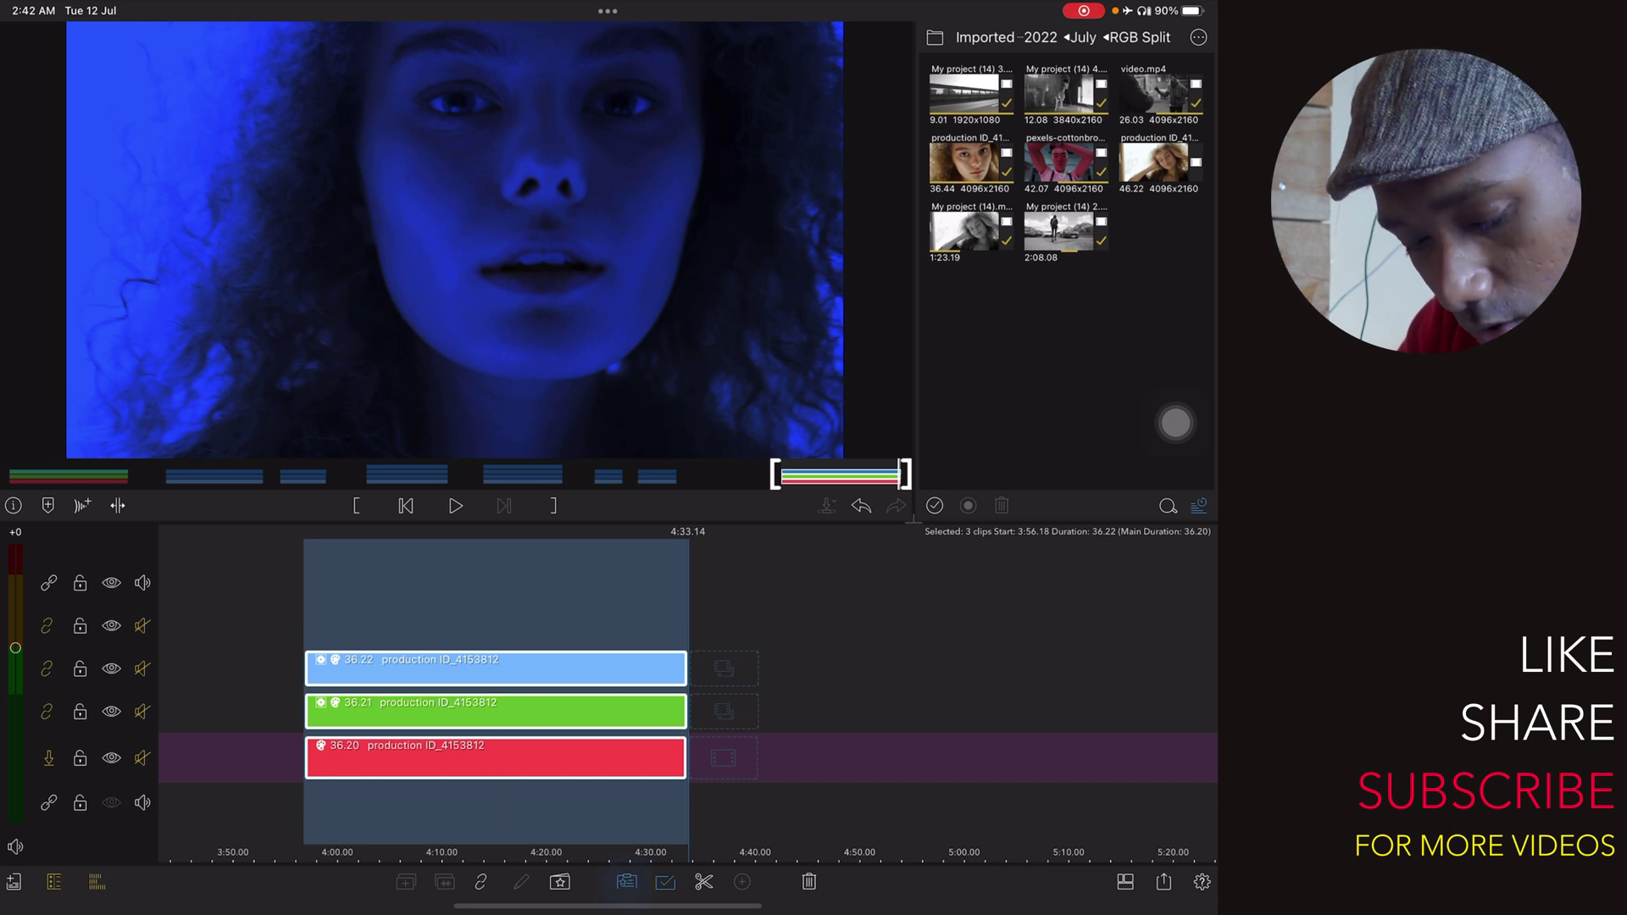
{"action": "left_click", "coordinate": [544, 824]}
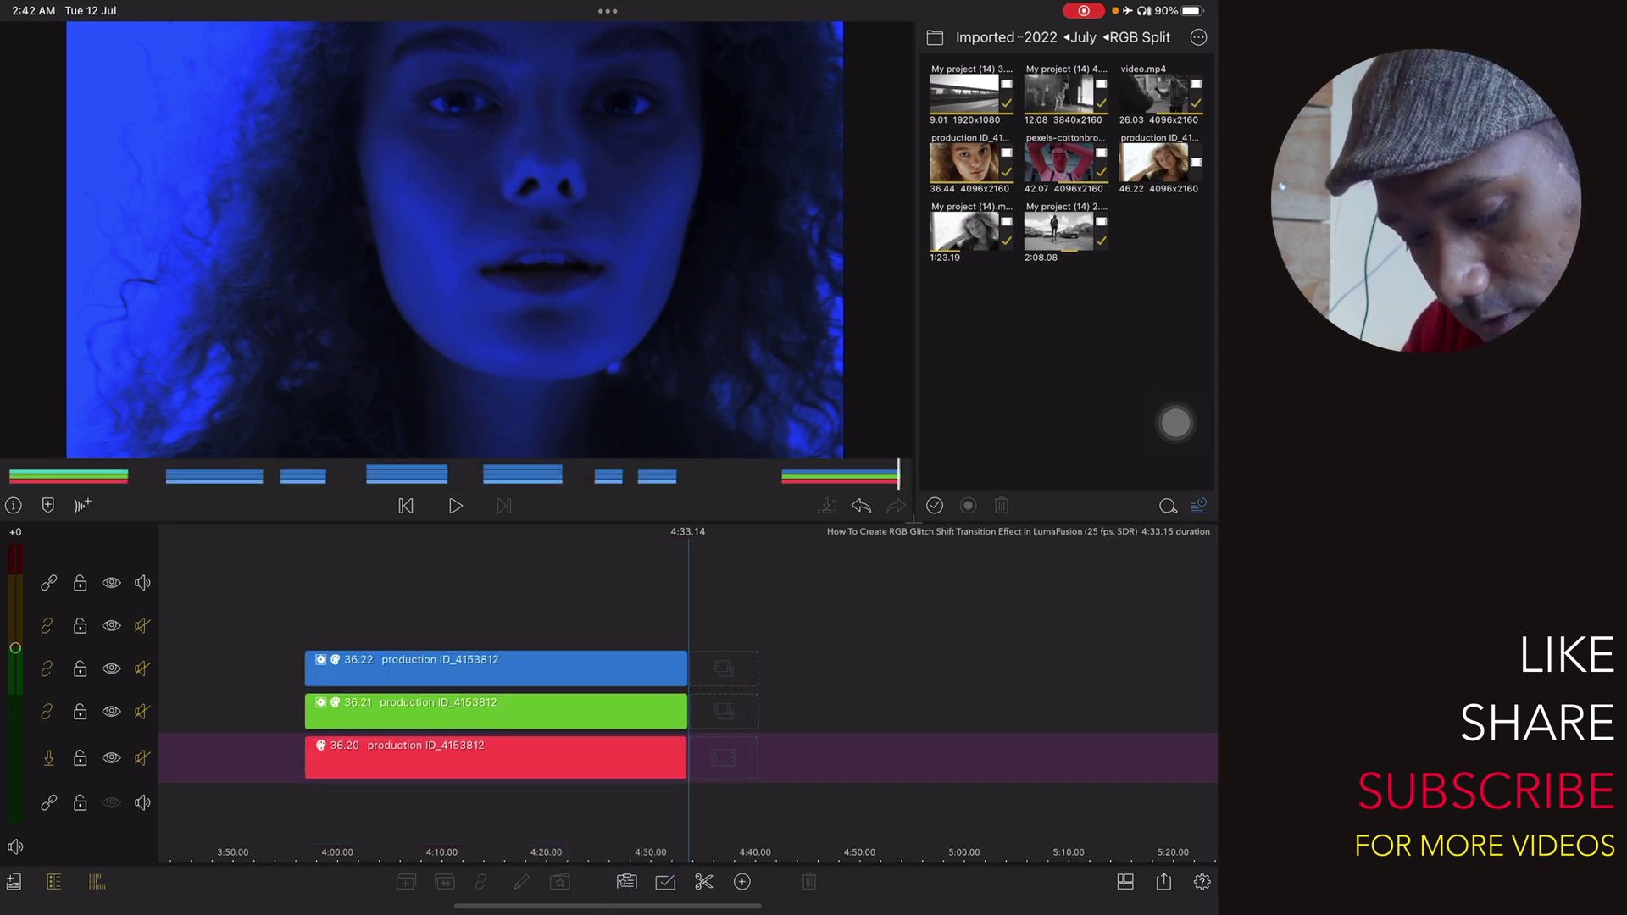
{"action": "left_click", "coordinate": [627, 881]}
{"action": "left_click_drag", "start_coordinate": [433, 802], "coordinate": [640, 801]}
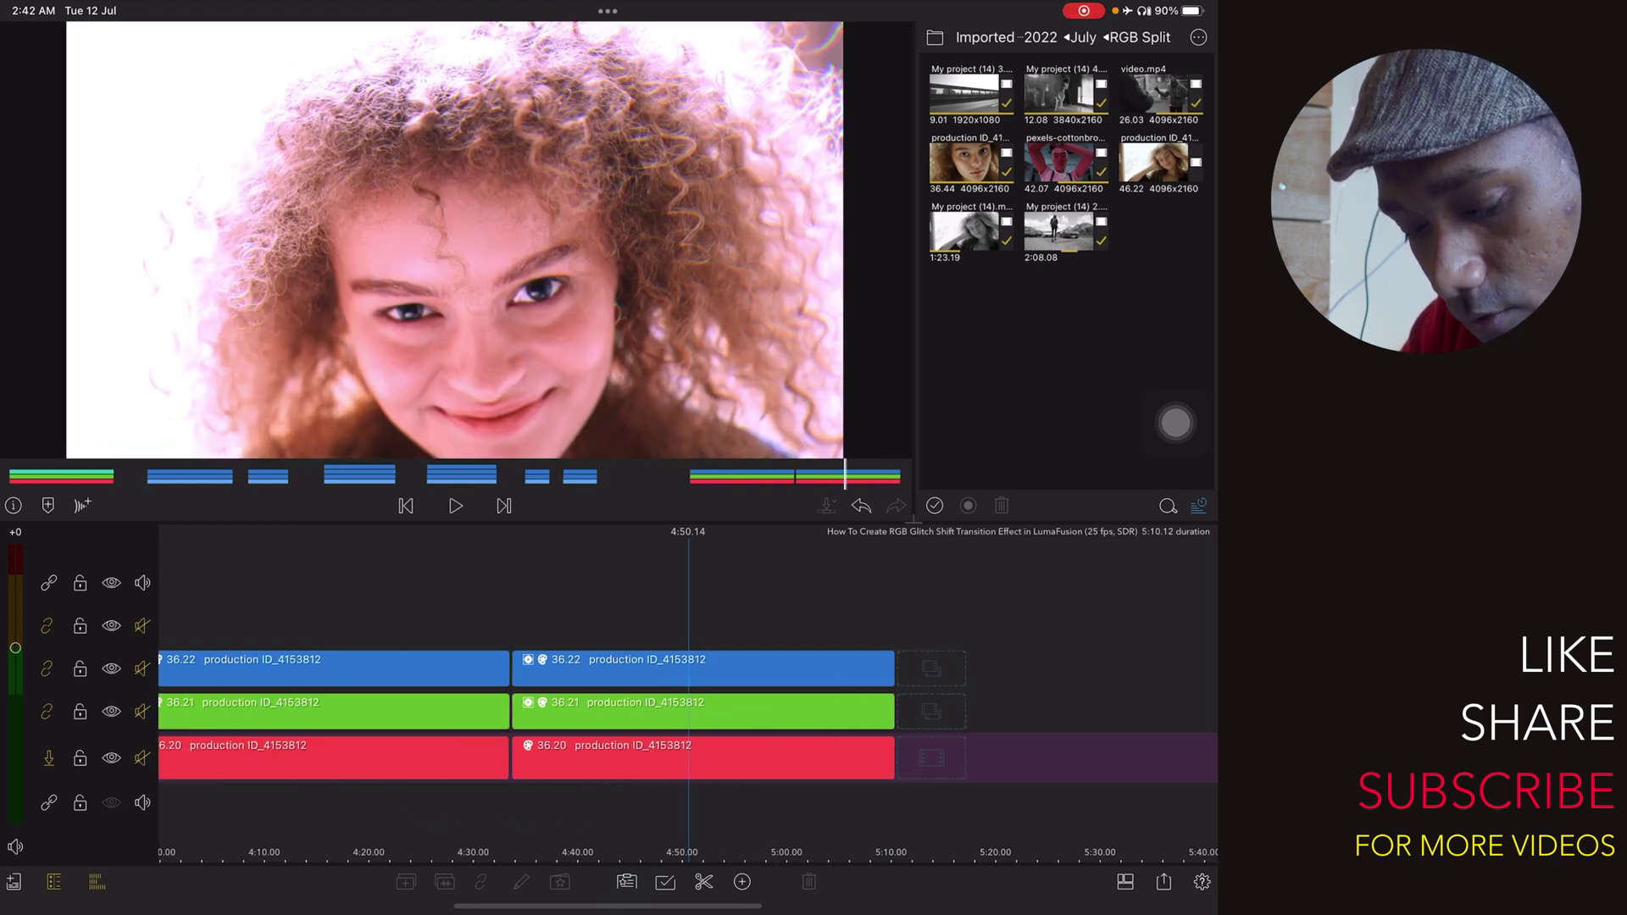
{"action": "left_click", "coordinate": [703, 760]}
- Drain all colour from the pasted red copy by dragging Saturation down in Color & Effects
{"action": "left_click", "coordinate": [521, 881]}
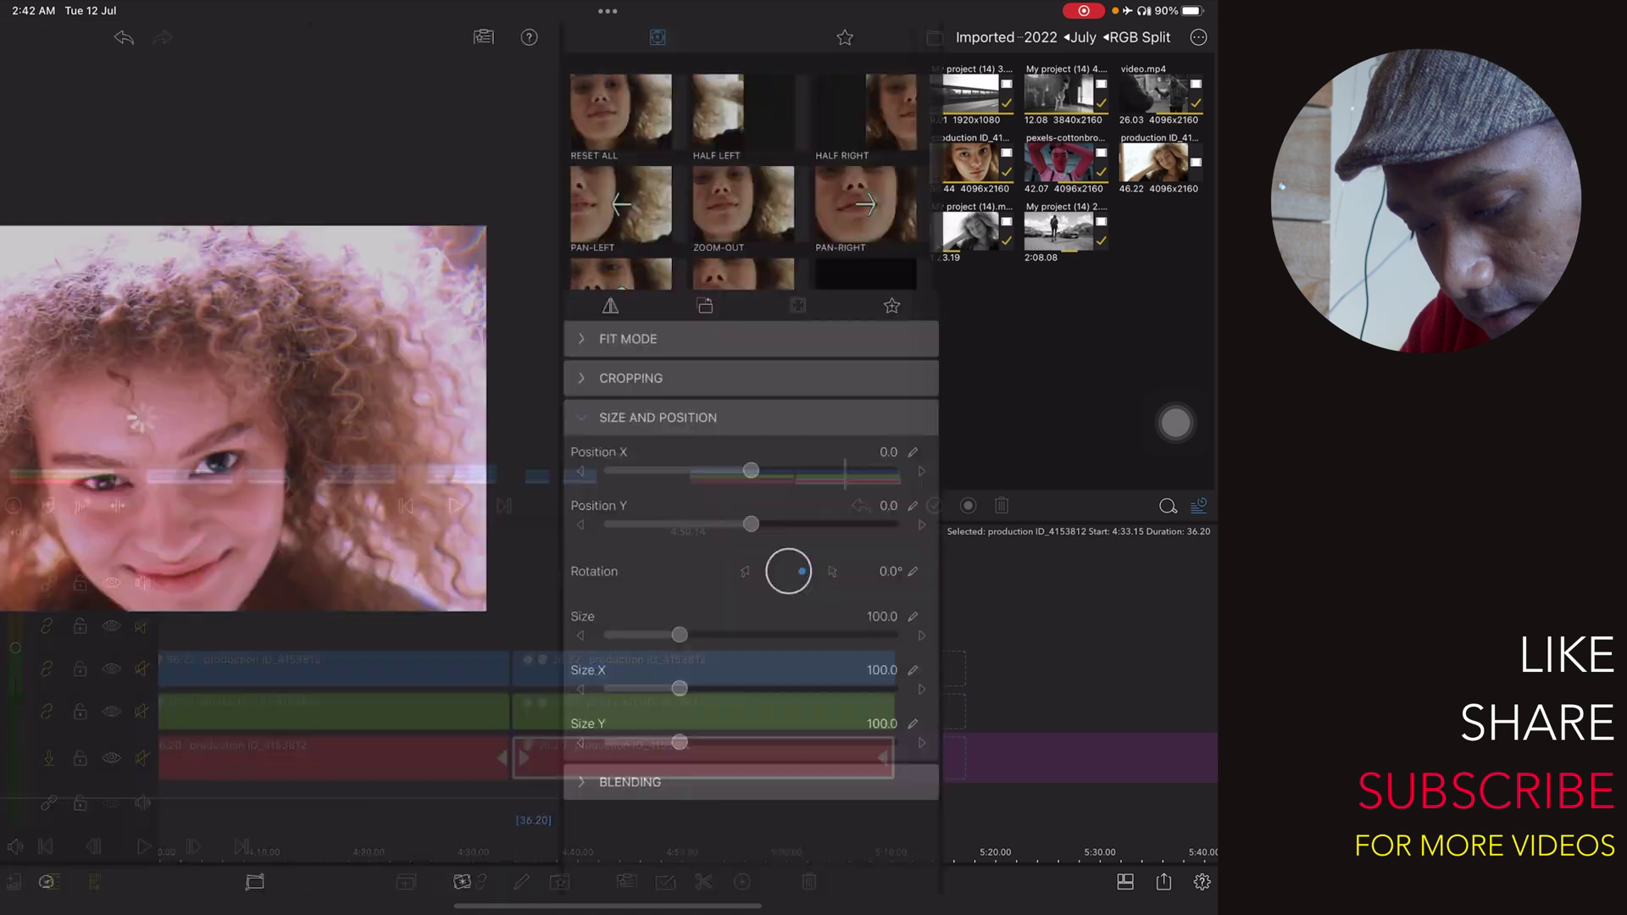
{"action": "left_click", "coordinate": [728, 881]}
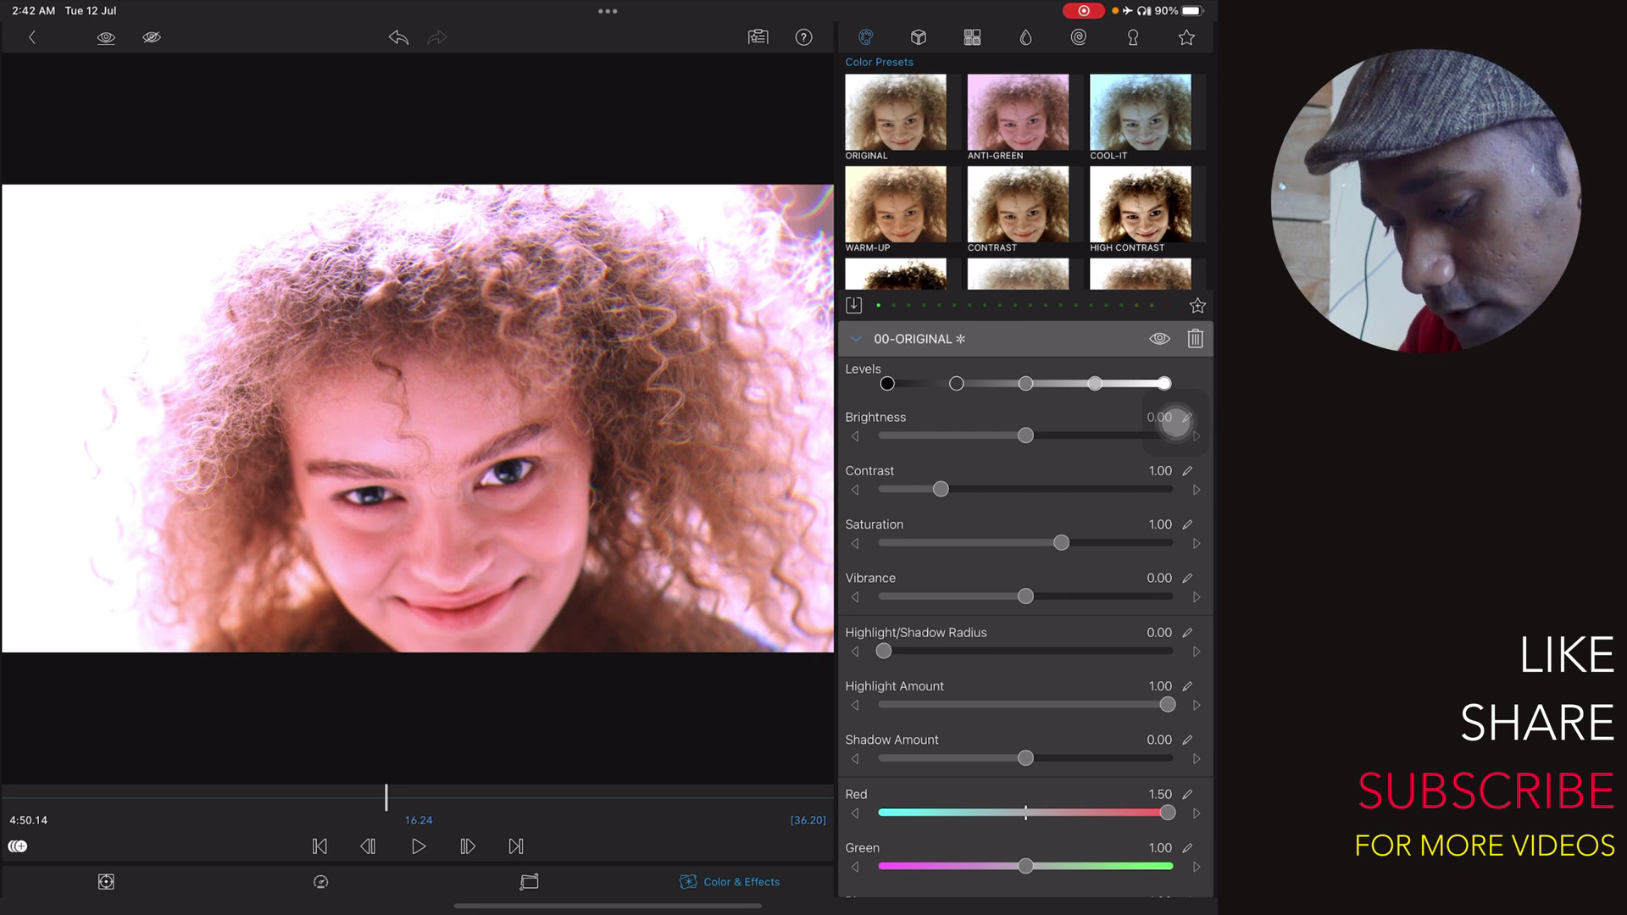
{"action": "left_click_drag", "start_coordinate": [1062, 541], "coordinate": [824, 556]}
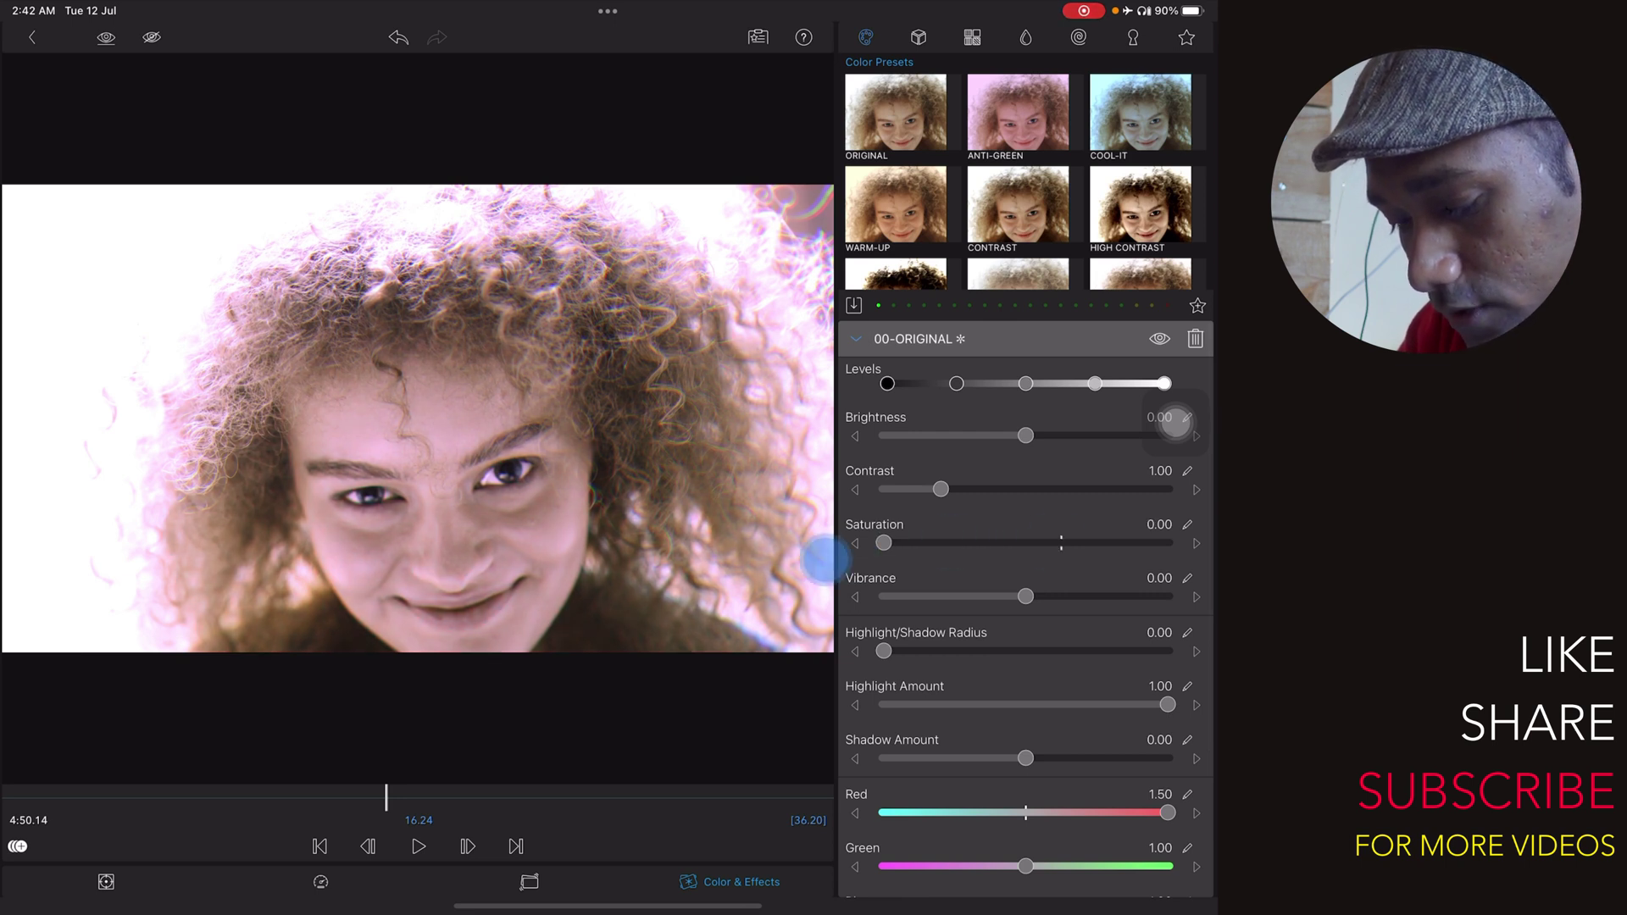
{"action": "key", "text": "Escape"}
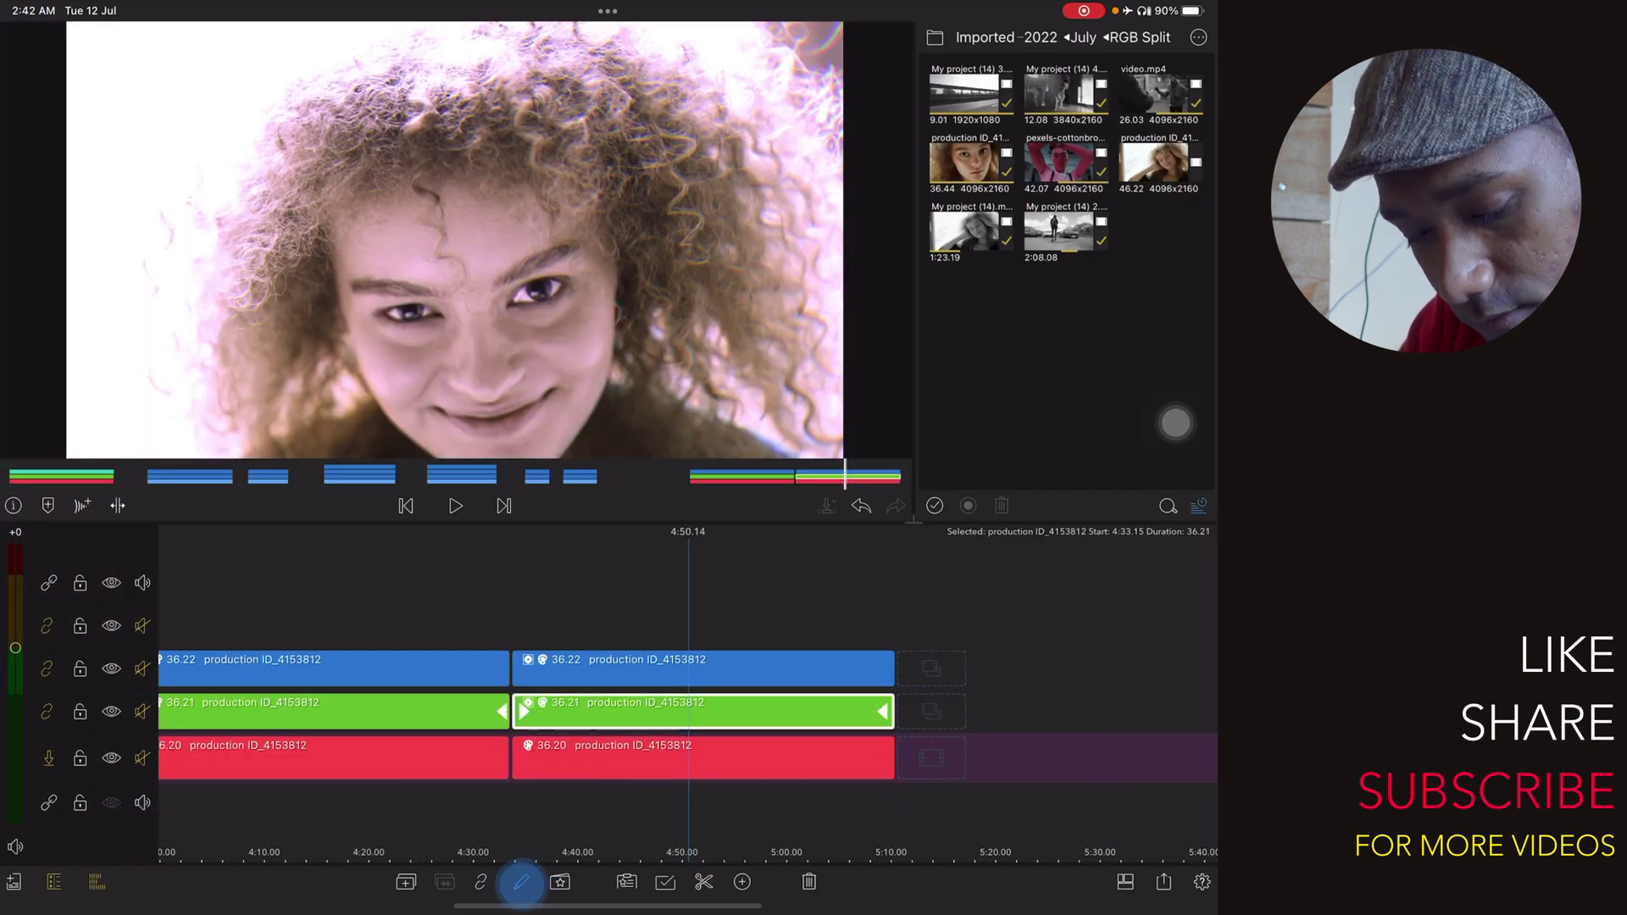
- Desaturate the pasted green and blue copies in the colour editor as well
{"action": "left_click", "coordinate": [520, 883]}
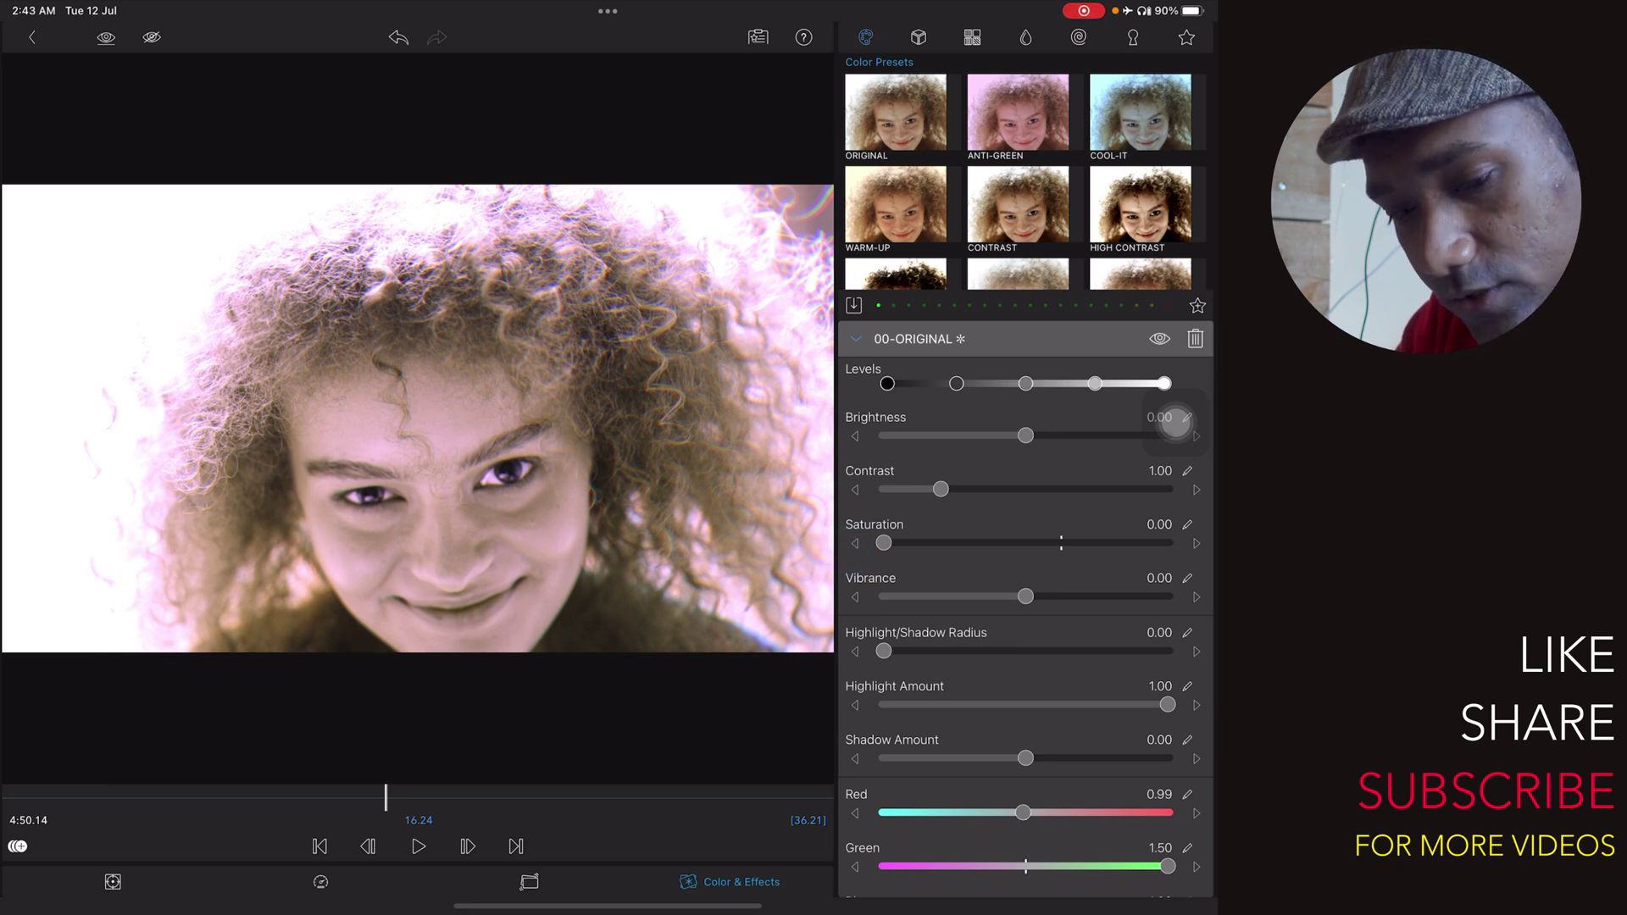
{"action": "key", "text": "Escape"}
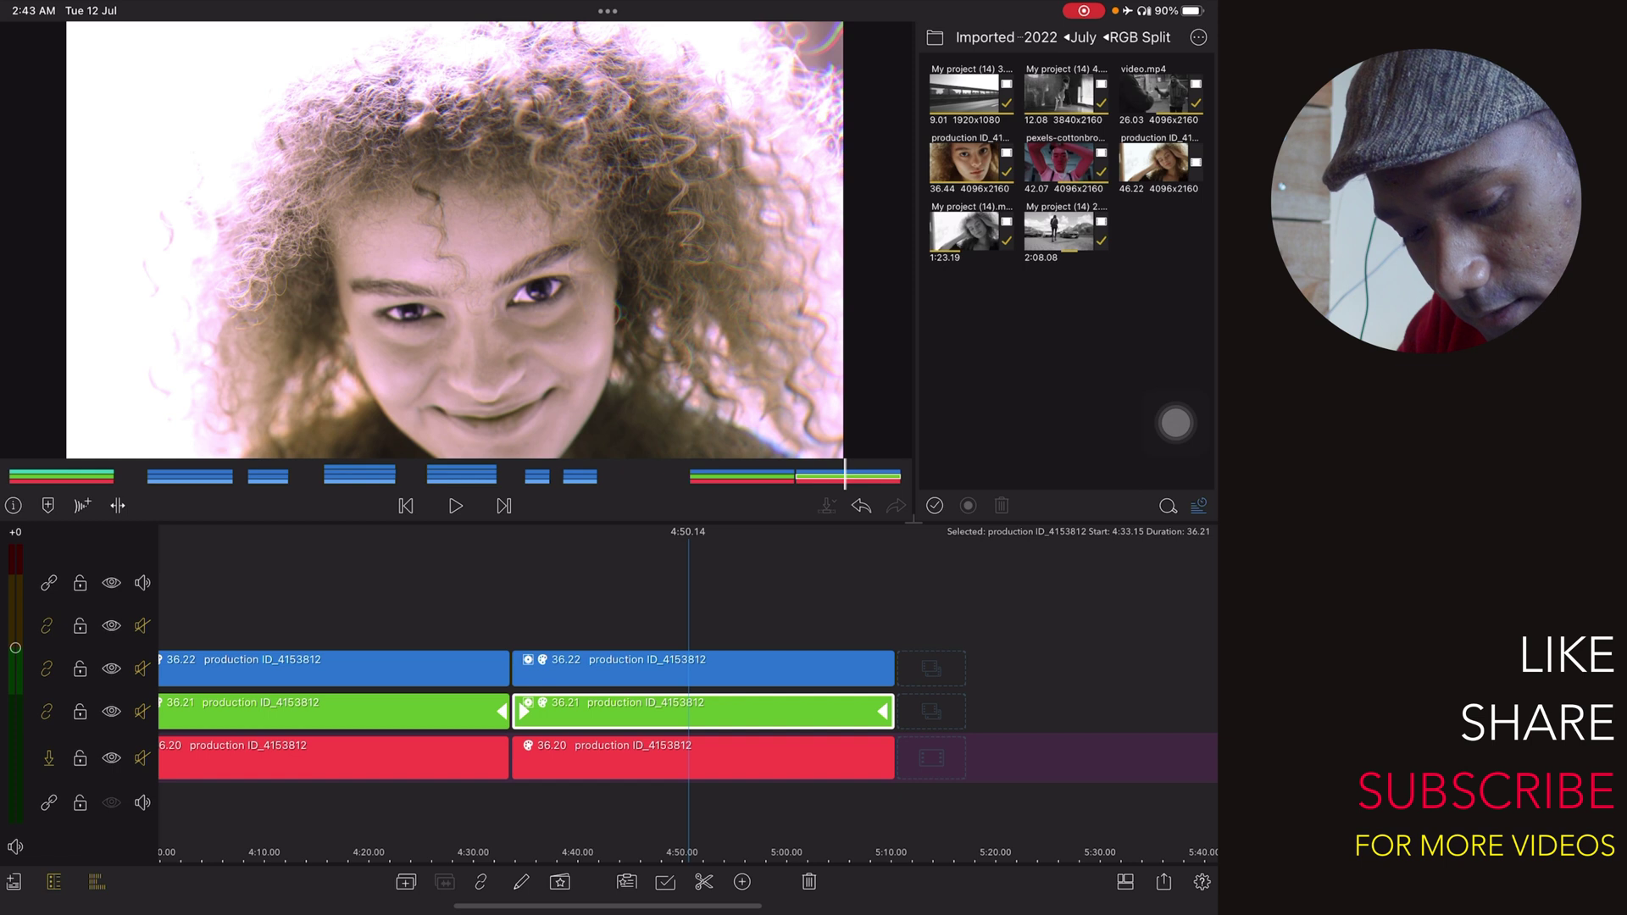
{"action": "left_click", "coordinate": [699, 669]}
{"action": "left_click", "coordinate": [520, 883]}
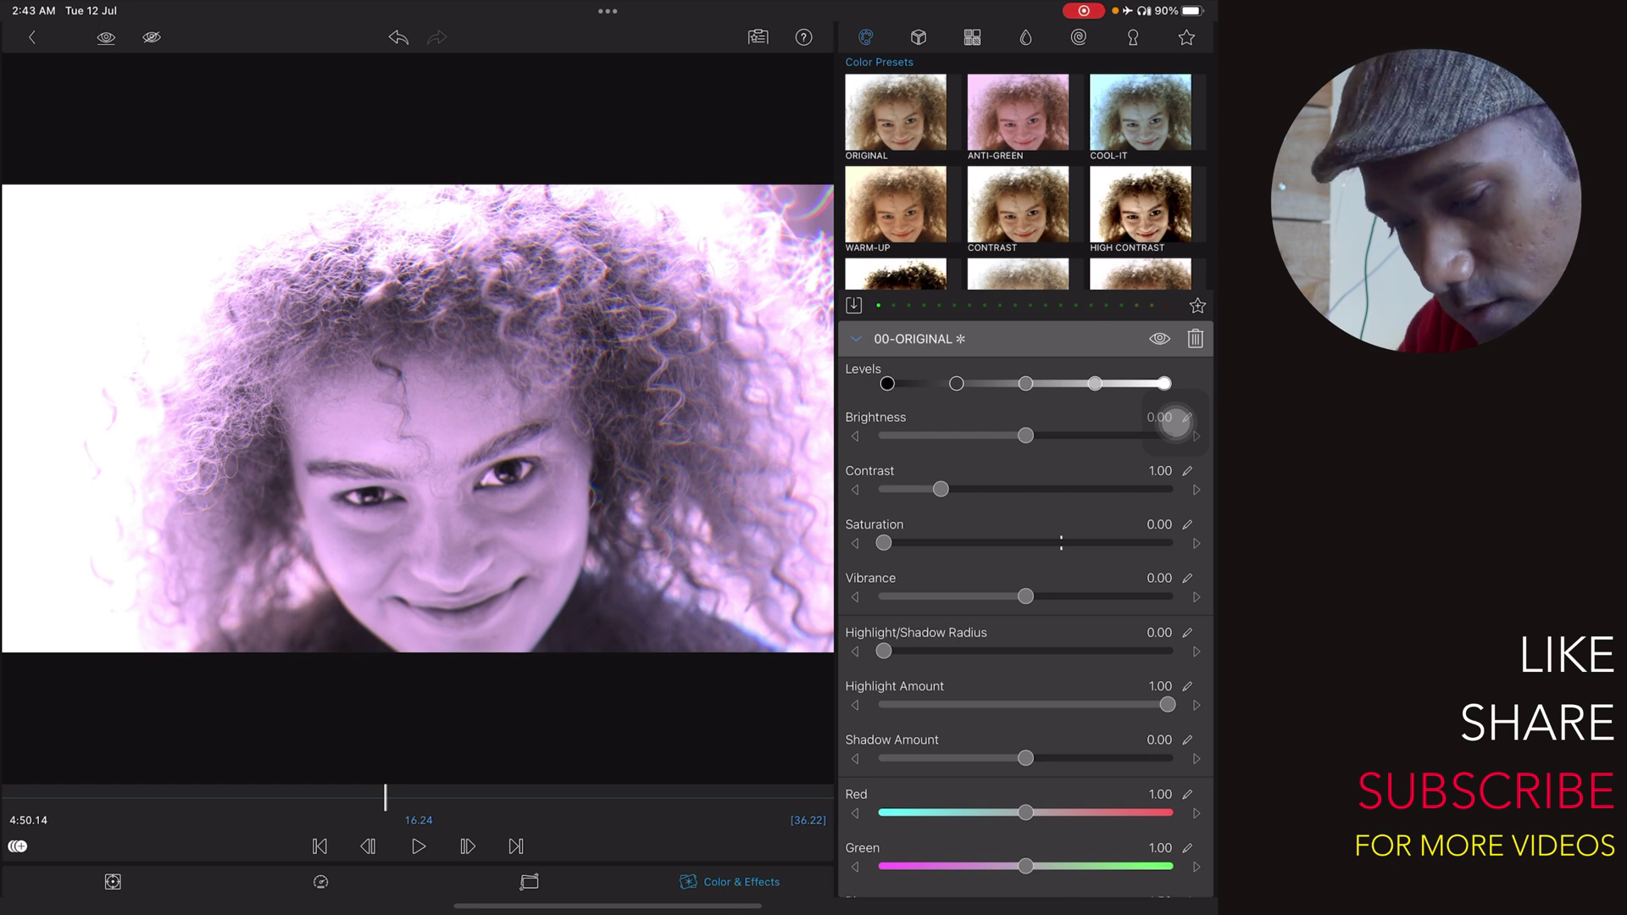
{"action": "key", "text": "Escape"}
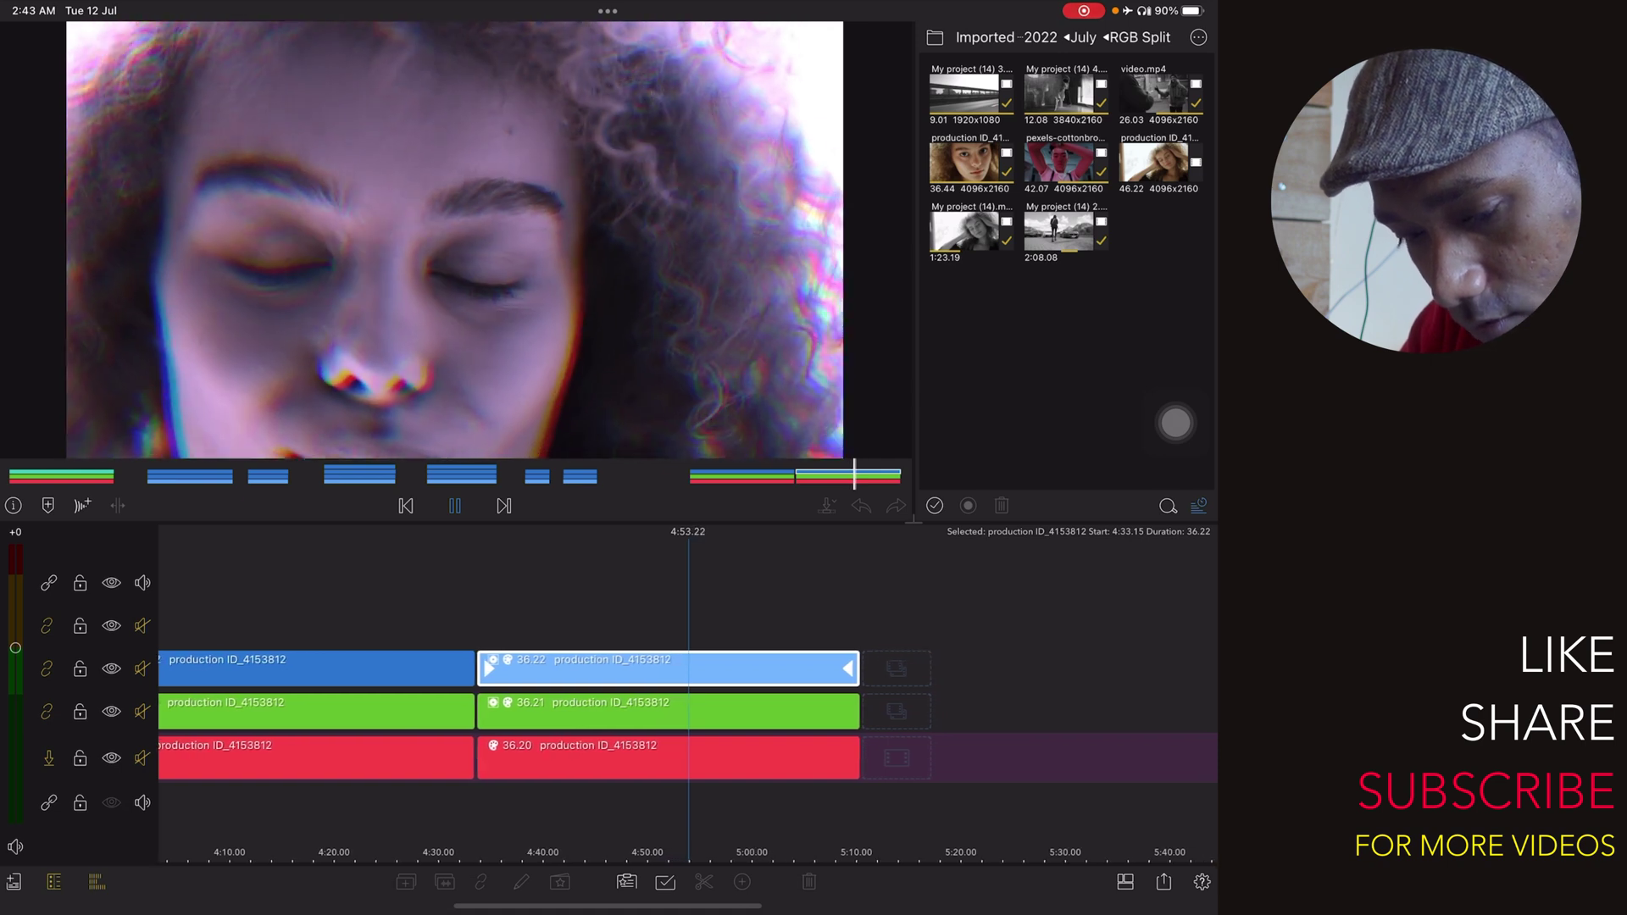
{"action": "left_click", "coordinate": [730, 808]}
{"action": "left_click_drag", "start_coordinate": [730, 809], "coordinate": [704, 808]}
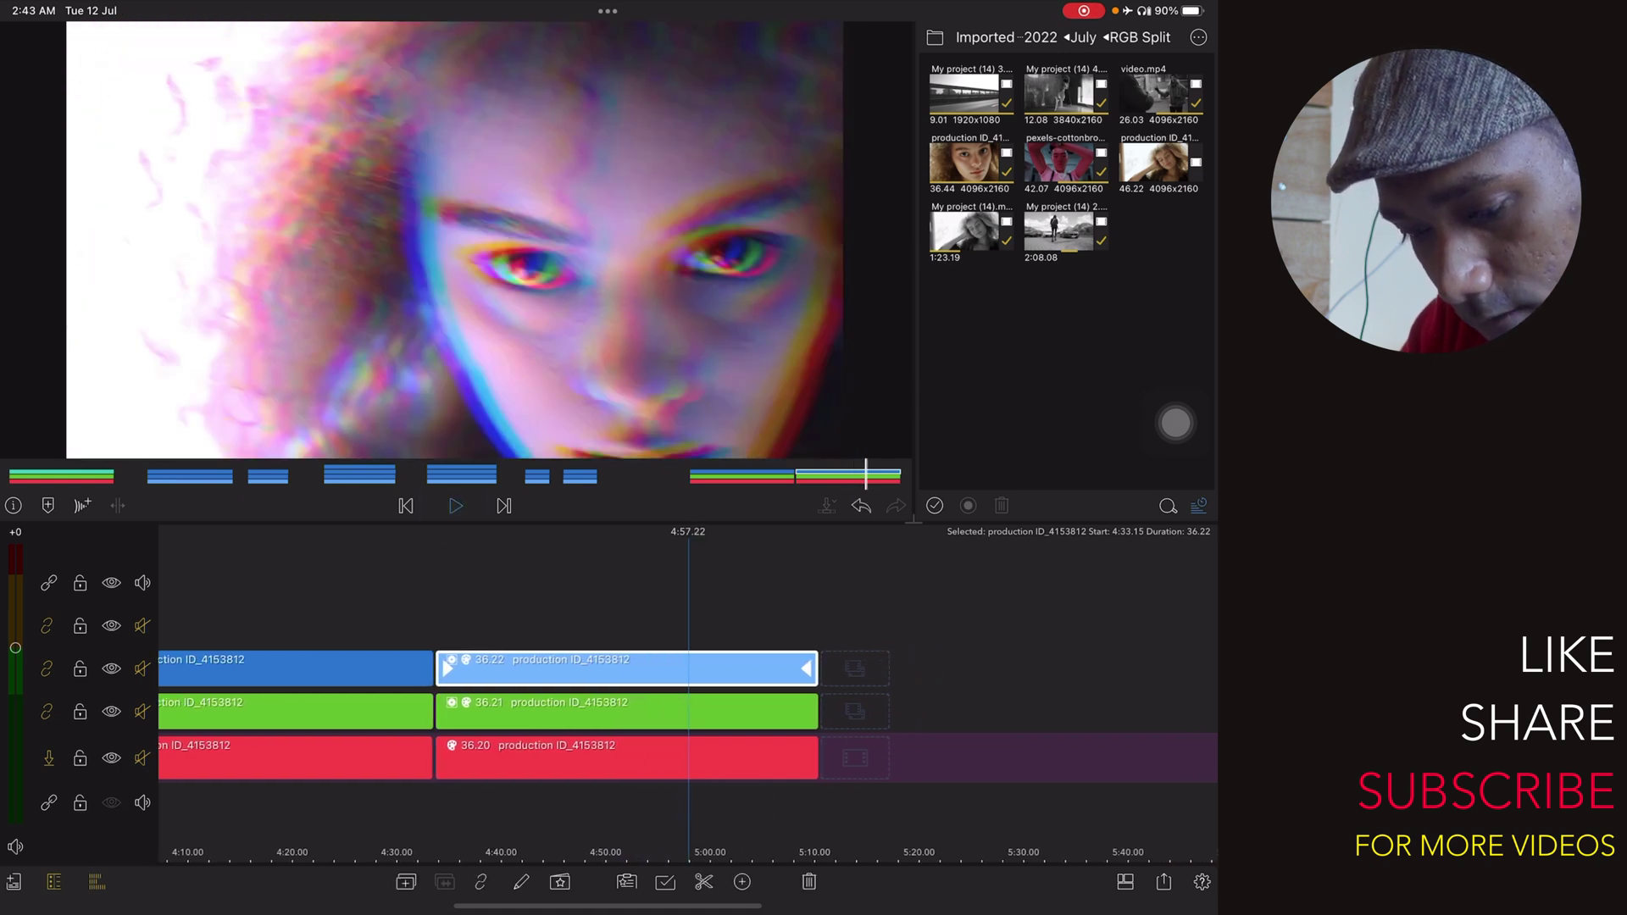
{"action": "key", "text": "space"}
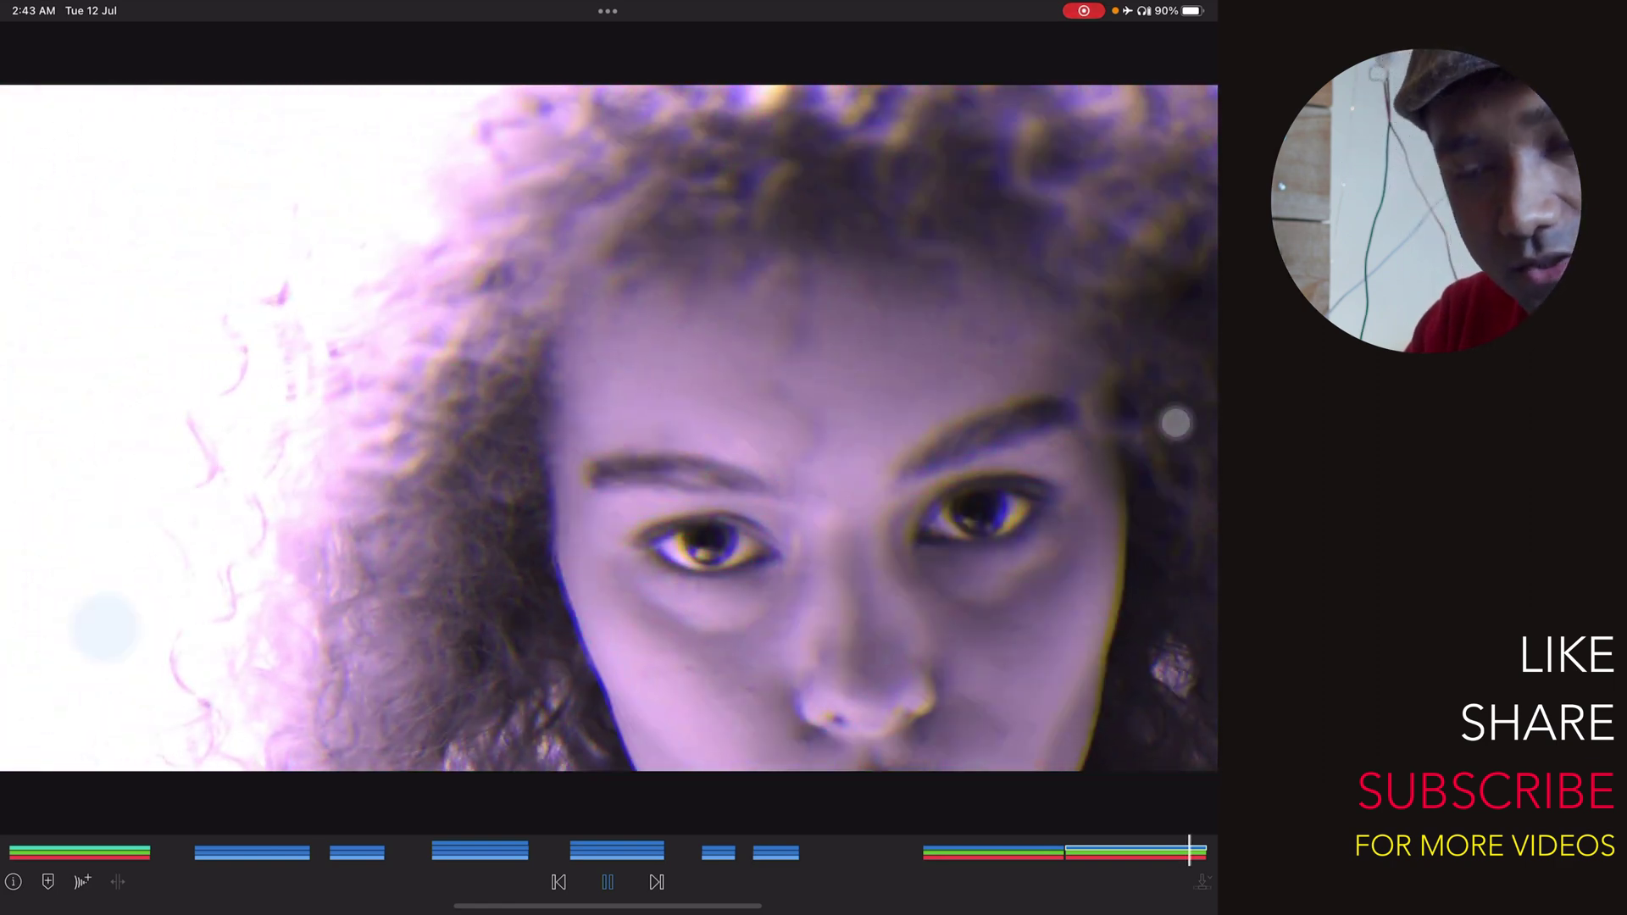
{"action": "left_click", "coordinate": [1175, 422]}
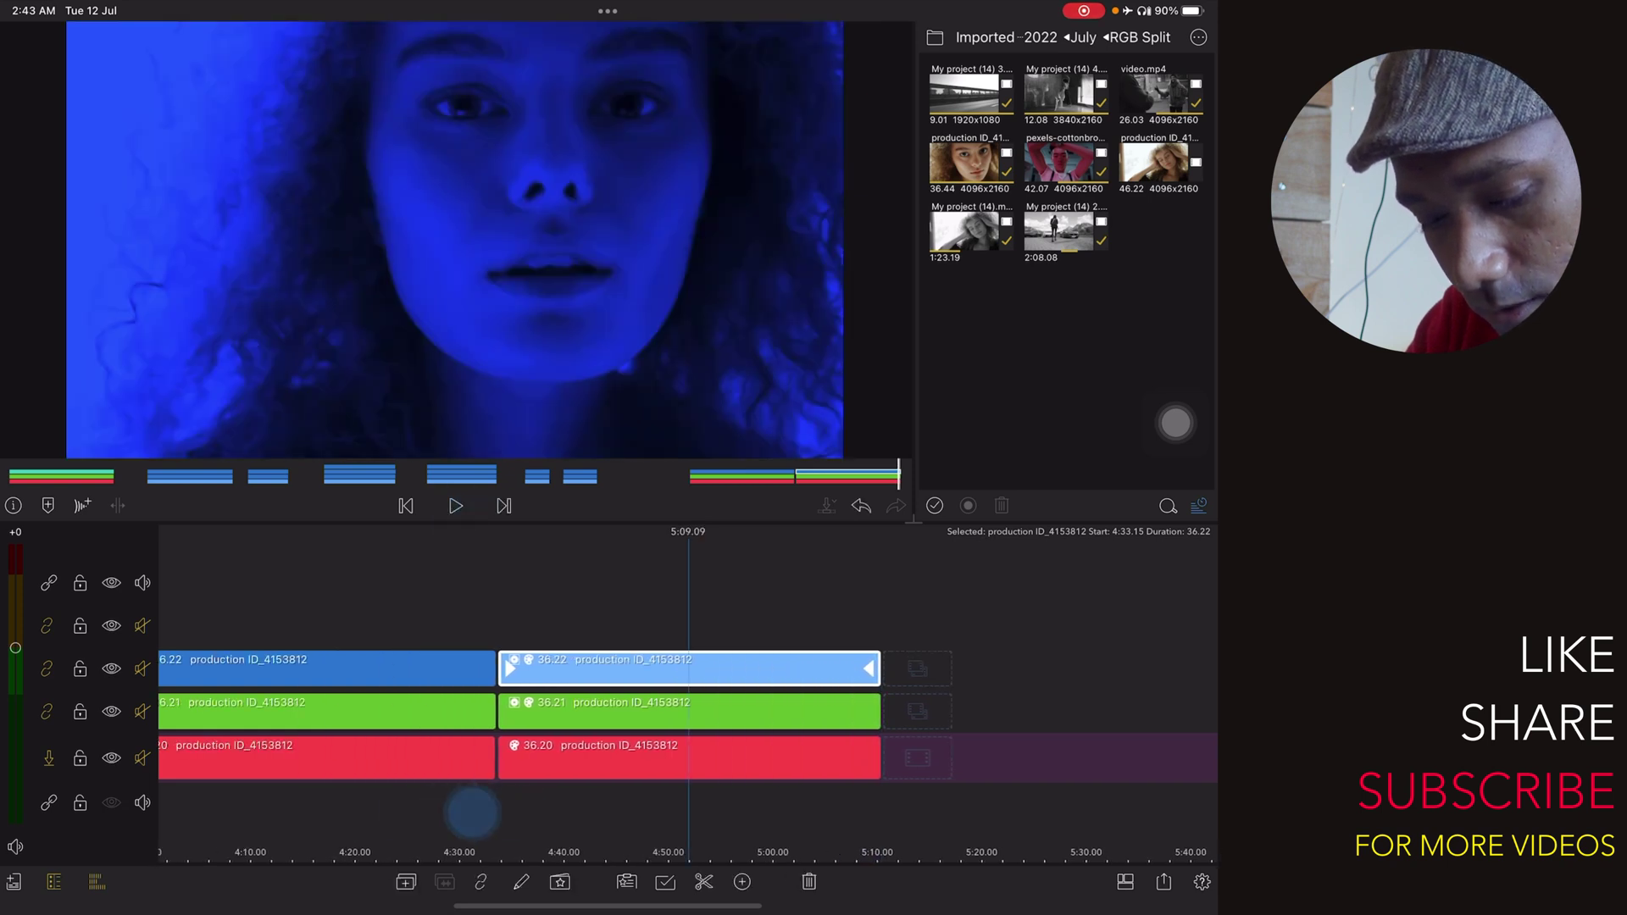
{"action": "scroll", "coordinate": [404, 833], "scroll_direction": "down", "scroll_amount": 5}
{"action": "left_click_drag", "start_coordinate": [401, 788], "coordinate": [582, 788]}
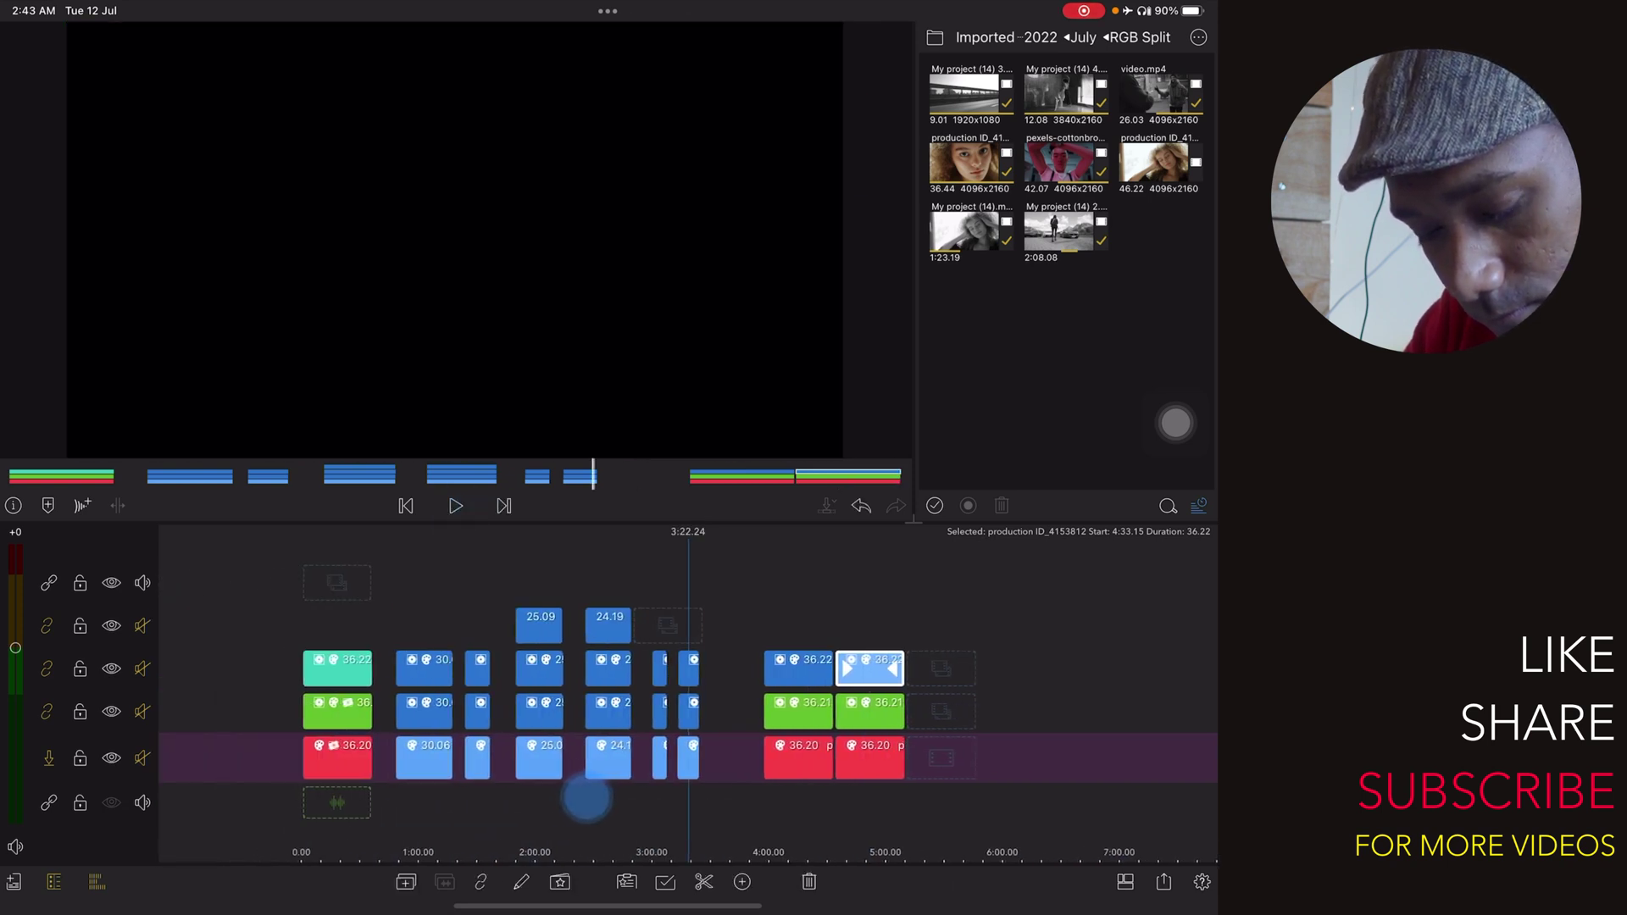